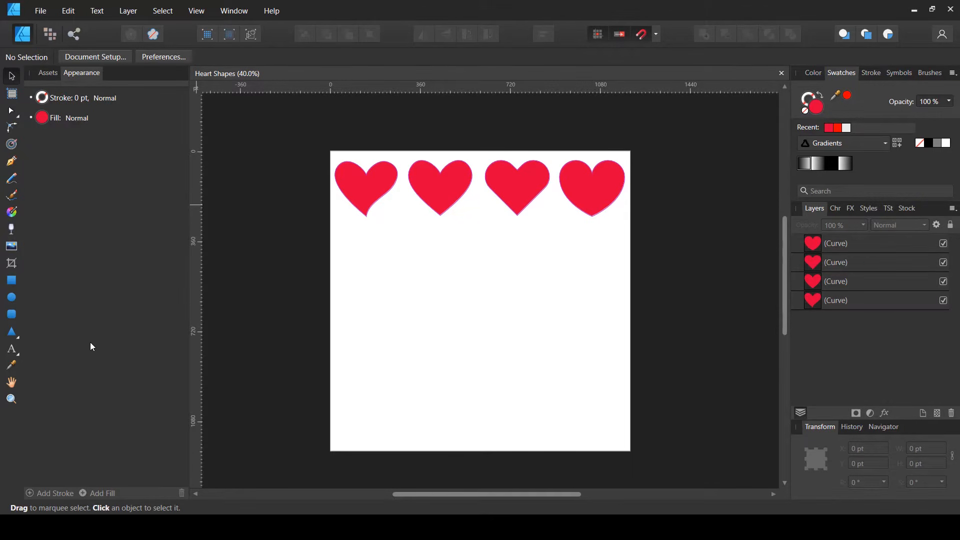
Draw a heart about 521 × 470 pt with the Heart tool below the row of hearts and deepen its groove to 36 % spread.
{"action": "left_click", "coordinate": [19, 336]}
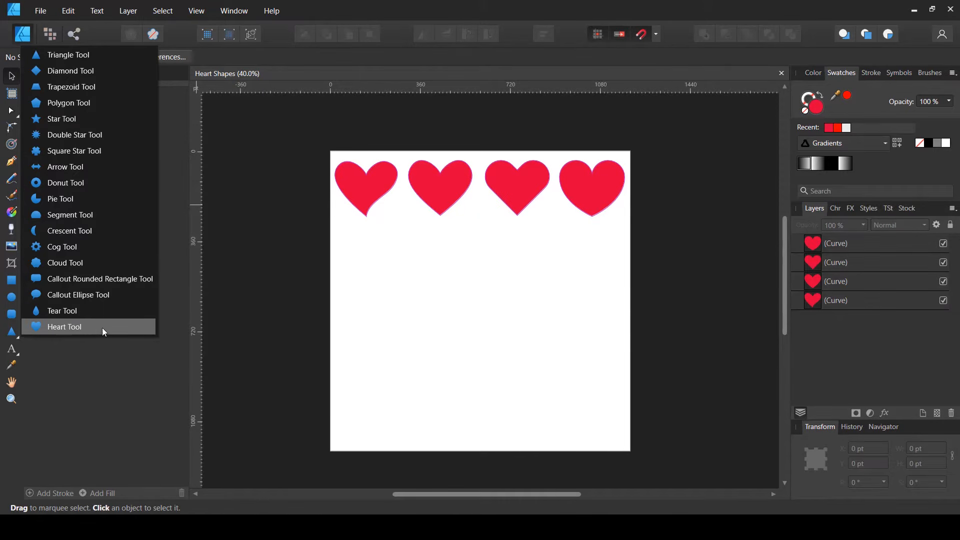
{"action": "left_click", "coordinate": [43, 327]}
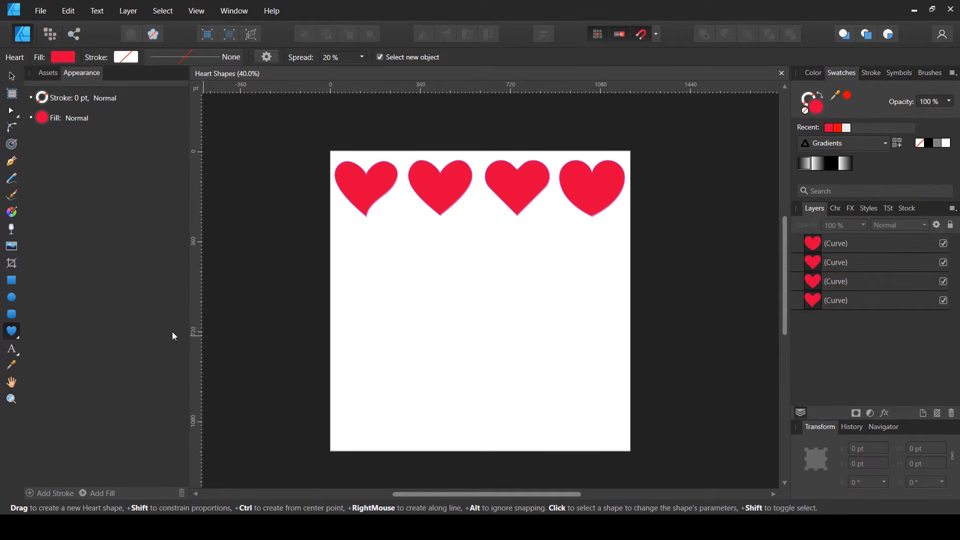
{"action": "left_click_drag", "start_coordinate": [440, 272], "coordinate": [570, 389]}
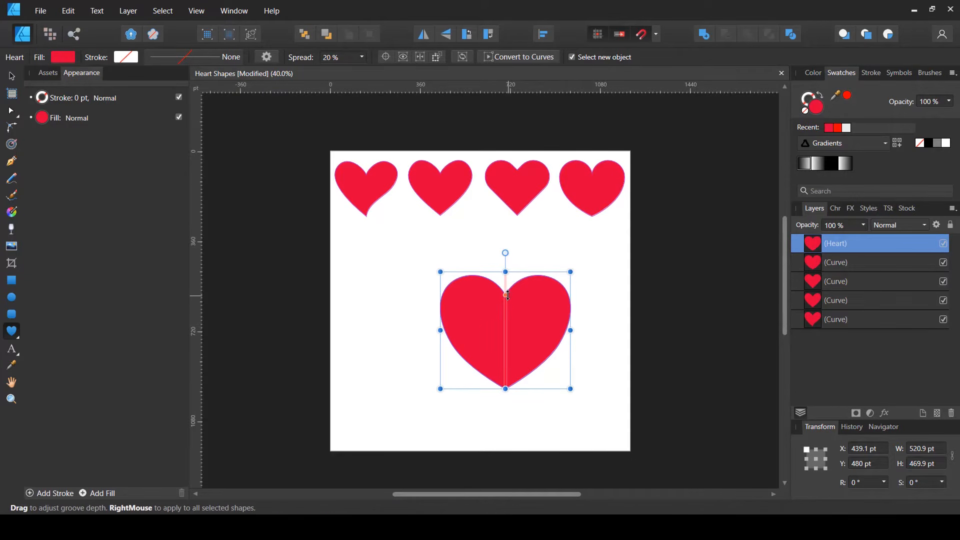
{"action": "mouse_move", "coordinate": [507, 298]}
{"action": "left_mouse_down"}
{"action": "mouse_move", "coordinate": [505, 334]}
{"action": "mouse_move", "coordinate": [505, 295]}
{"action": "mouse_move", "coordinate": [506, 314]}
{"action": "left_mouse_up"}
{"action": "left_click", "coordinate": [17, 79]}
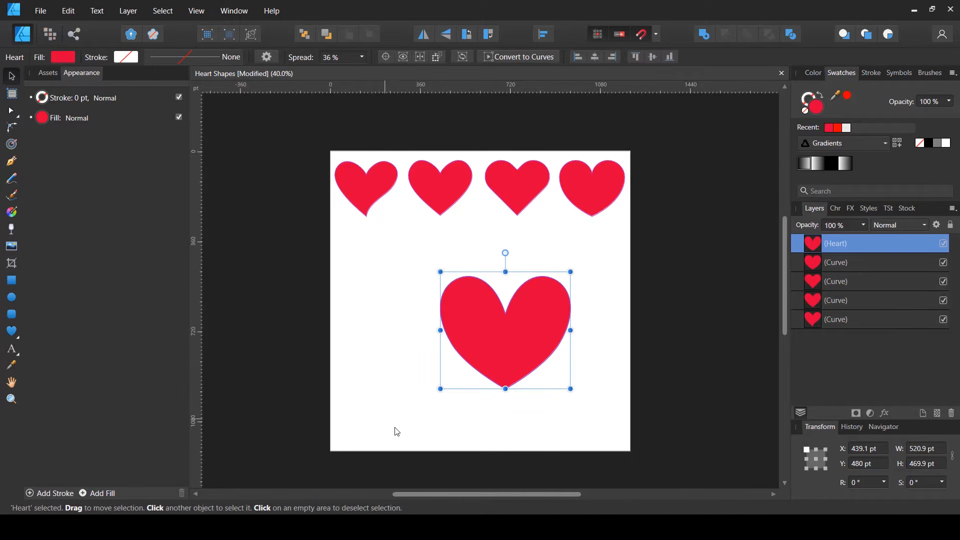
{"action": "left_click", "coordinate": [394, 428]}
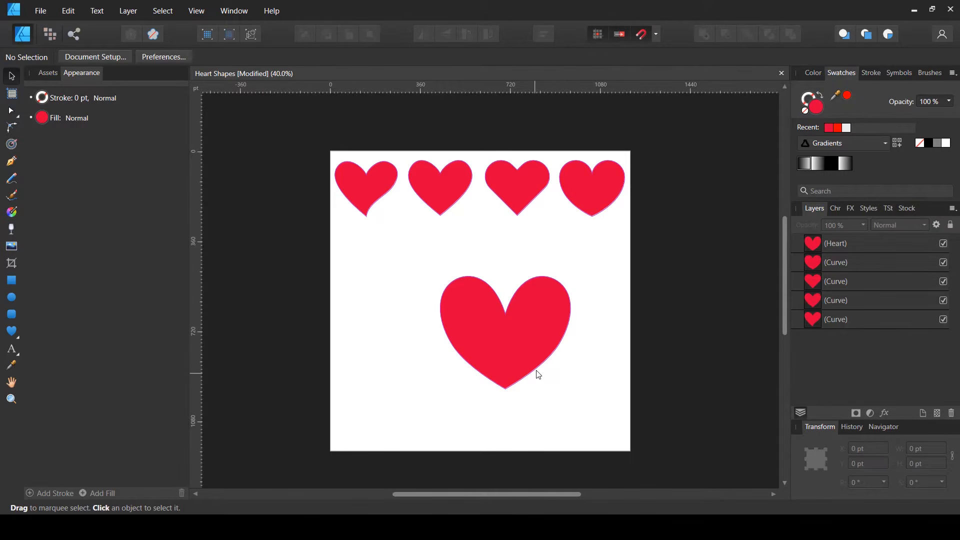
Convert the large heart to curves and open it for node editing.
{"action": "left_click", "coordinate": [534, 328]}
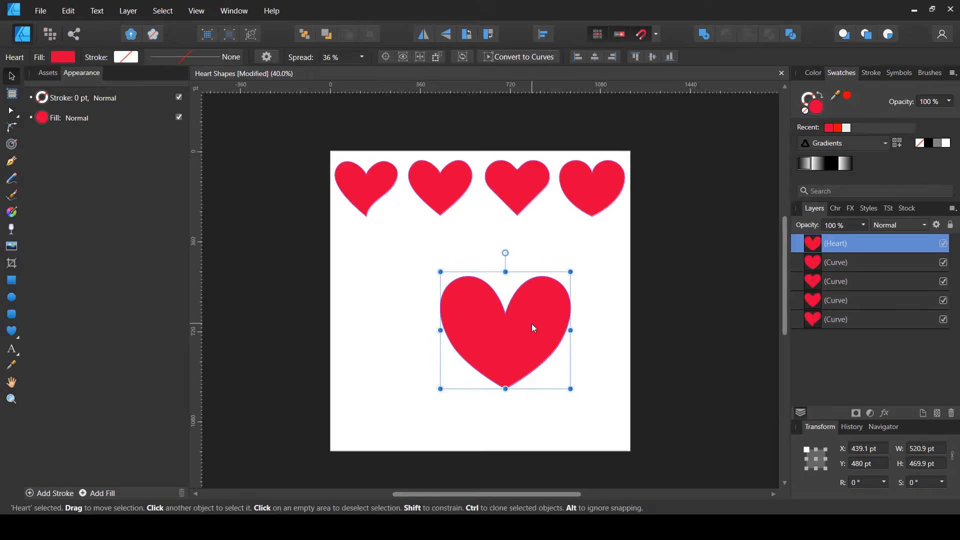
{"action": "left_click", "coordinate": [524, 57]}
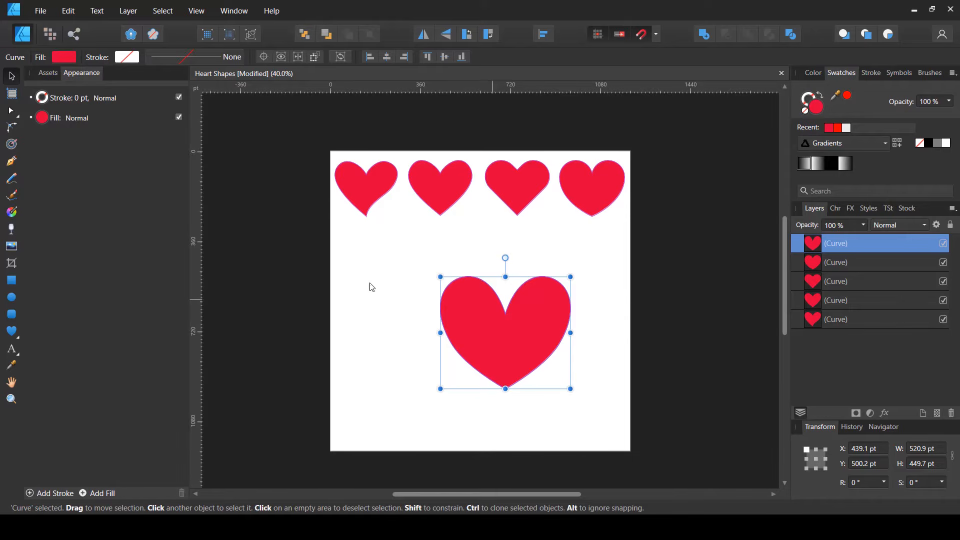
{"action": "left_click", "coordinate": [12, 114]}
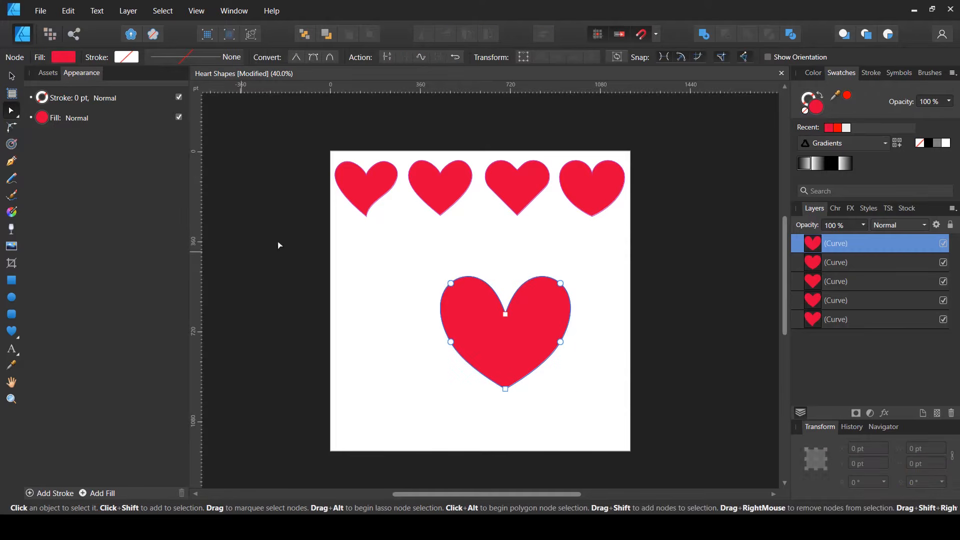
Widen the large heart's right lobe by moving its lower right node to about (943, 770) pt and its upper right node to about (935, 540) pt.
{"action": "left_click", "coordinate": [504, 314]}
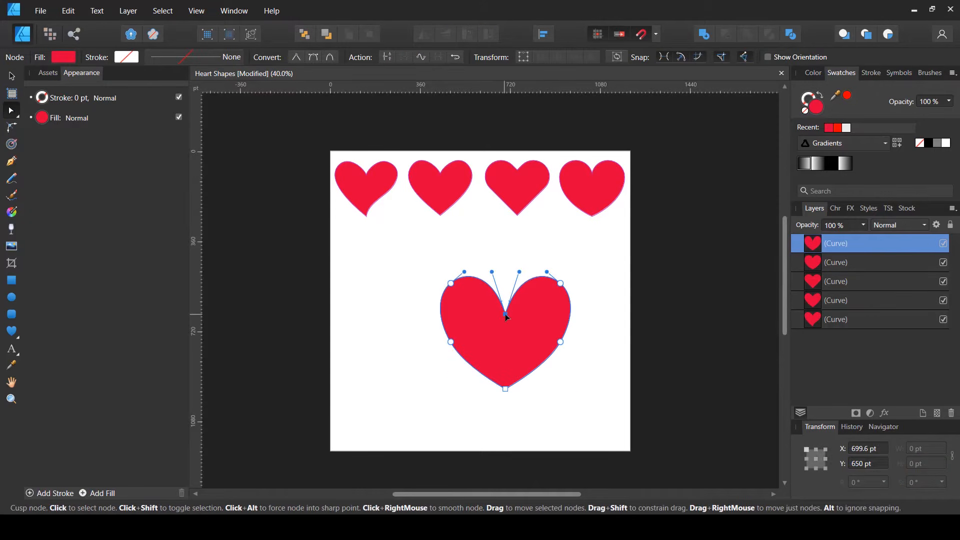
{"action": "left_click", "coordinate": [561, 283]}
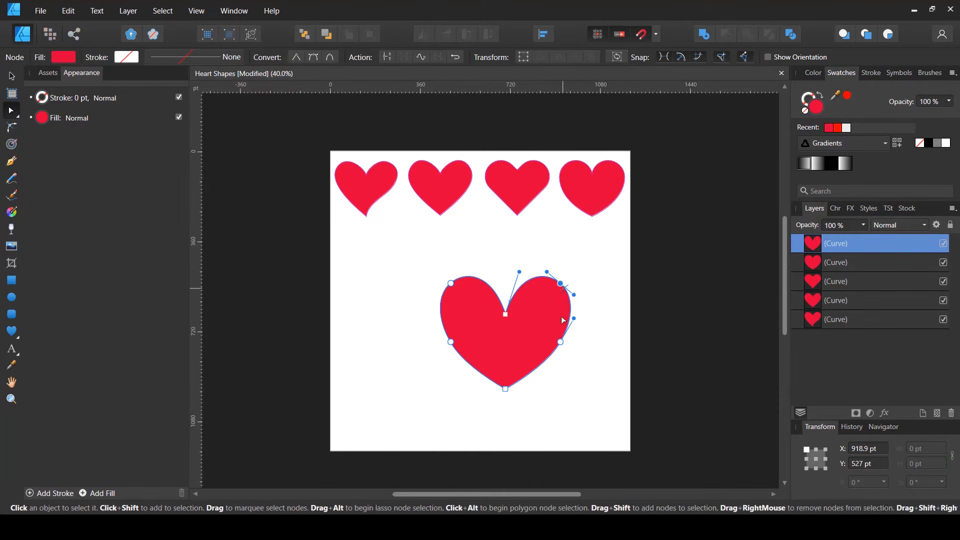
{"action": "left_click", "coordinate": [561, 343]}
{"action": "left_click_drag", "start_coordinate": [564, 342], "coordinate": [571, 344]}
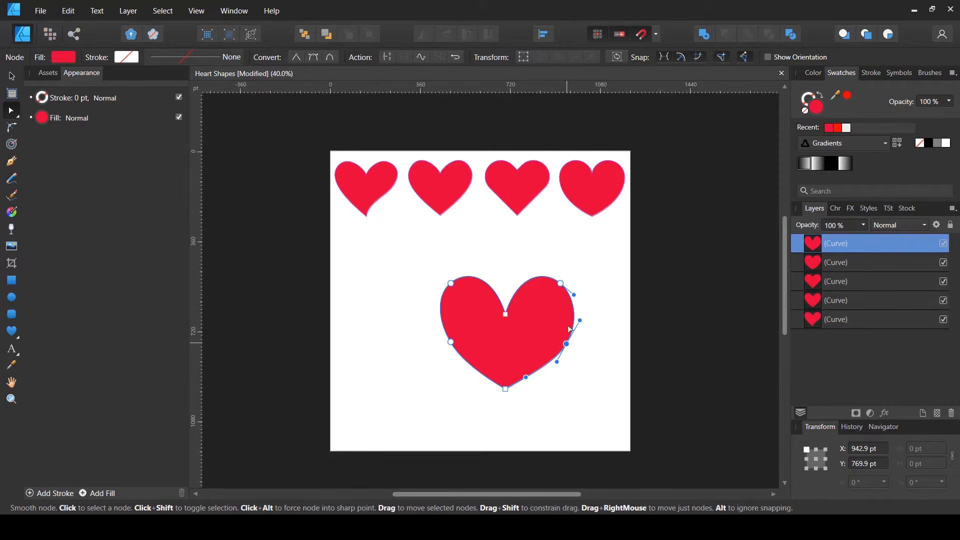
{"action": "left_click_drag", "start_coordinate": [561, 284], "coordinate": [583, 302]}
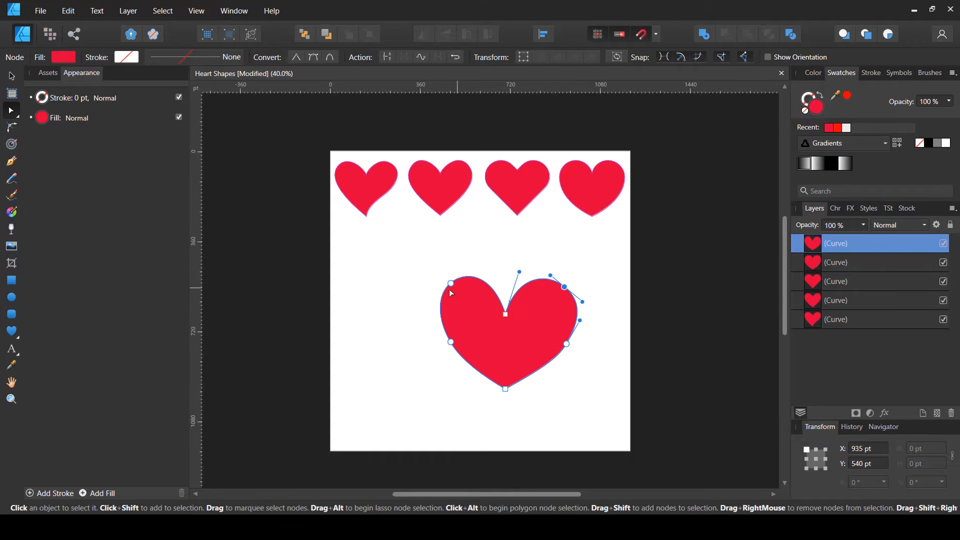
{"action": "left_click", "coordinate": [598, 401]}
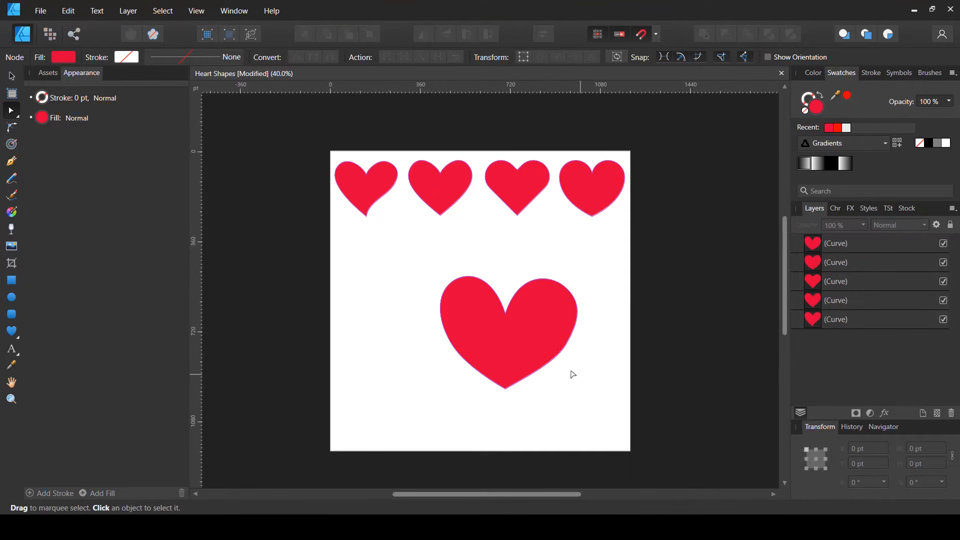
Delete the large reshaped heart.
{"action": "left_click", "coordinate": [520, 331]}
{"action": "key", "text": "Delete"}
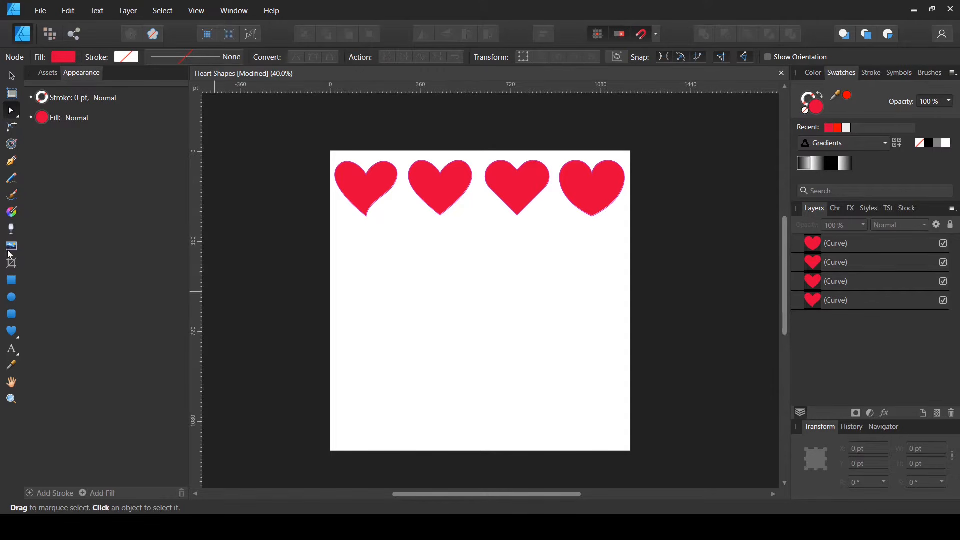
Draw a closed heart outline with the Pen tool, placing its lower tip at about (576, 798) pt and its notch at about (600, 540) pt.
{"action": "left_click", "coordinate": [11, 161]}
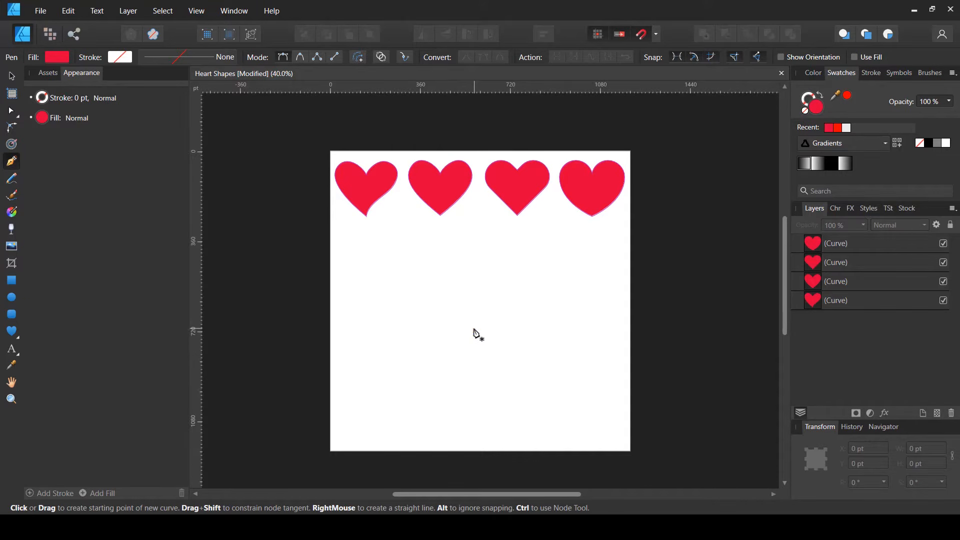
{"action": "scroll", "coordinate": [474, 330], "scroll_direction": "up", "scroll_amount": 5}
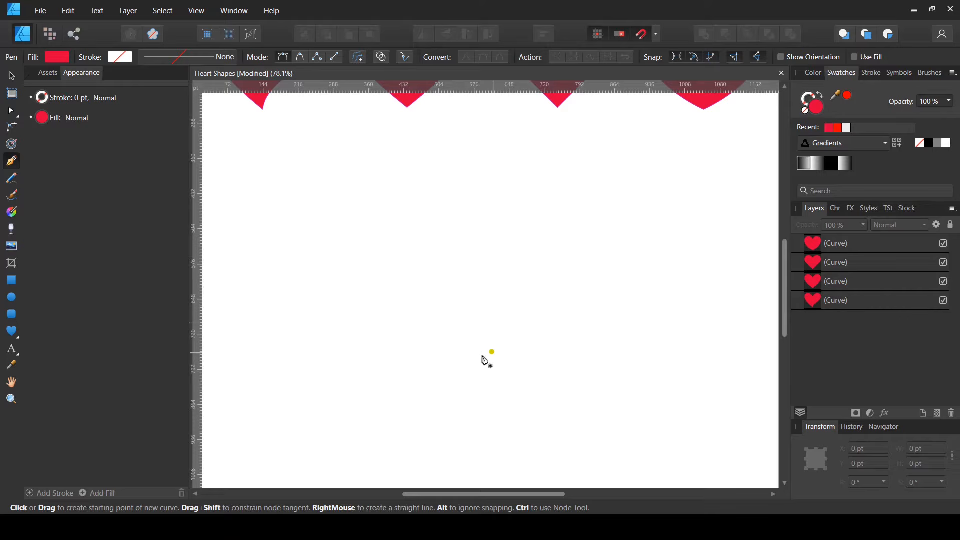
{"action": "left_click_drag", "start_coordinate": [474, 371], "coordinate": [489, 334]}
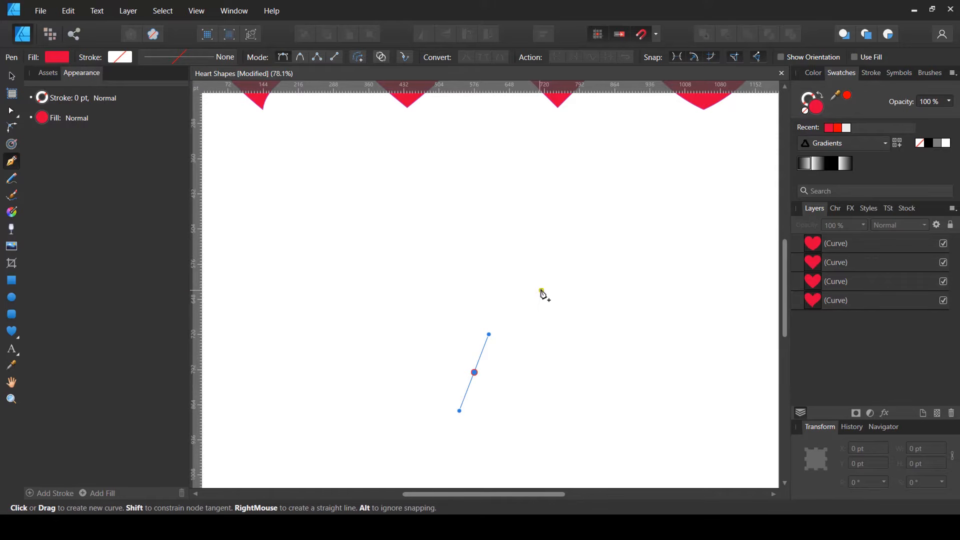
{"action": "left_click_drag", "start_coordinate": [544, 287], "coordinate": [580, 258]}
{"action": "left_click_drag", "start_coordinate": [482, 252], "coordinate": [446, 287]}
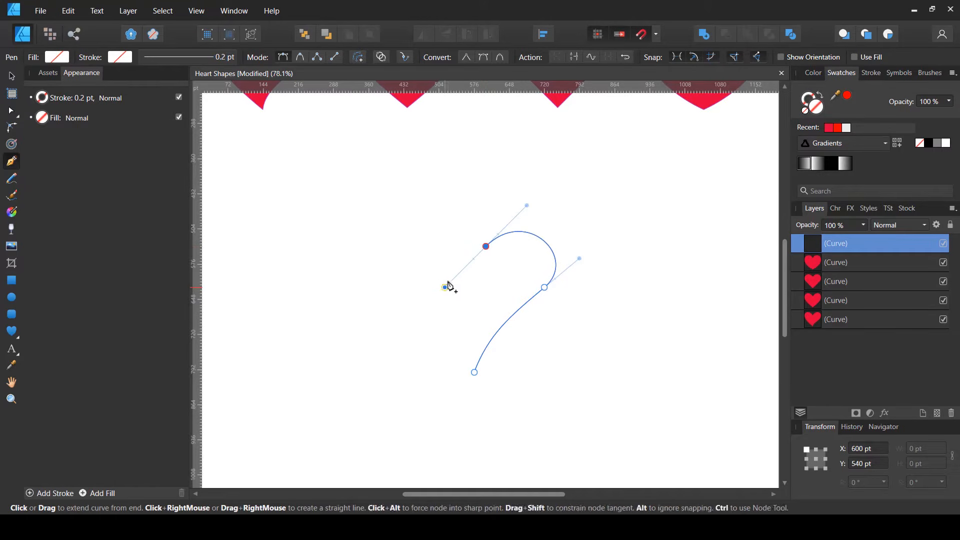
{"action": "left_click_drag", "start_coordinate": [486, 247], "coordinate": [432, 212]}
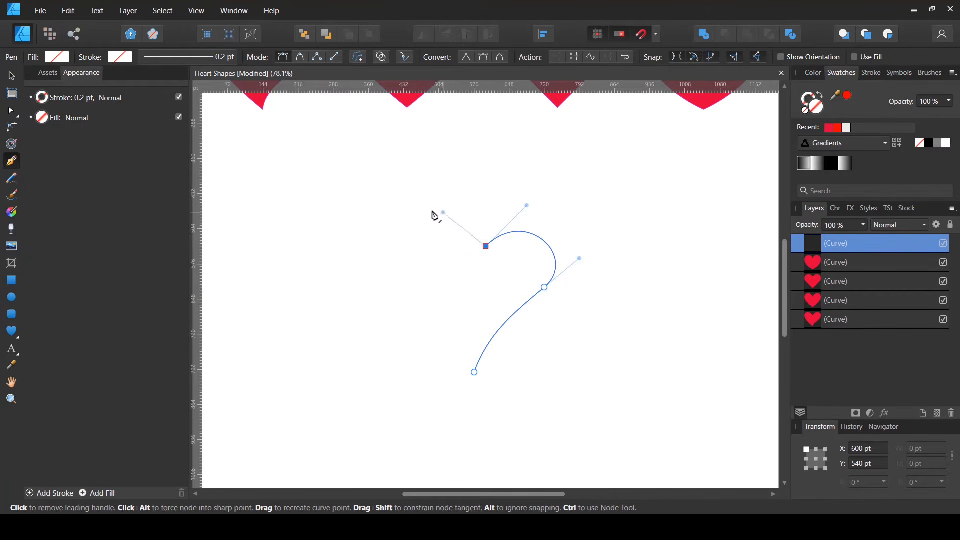
{"action": "left_click_drag", "start_coordinate": [421, 295], "coordinate": [448, 326]}
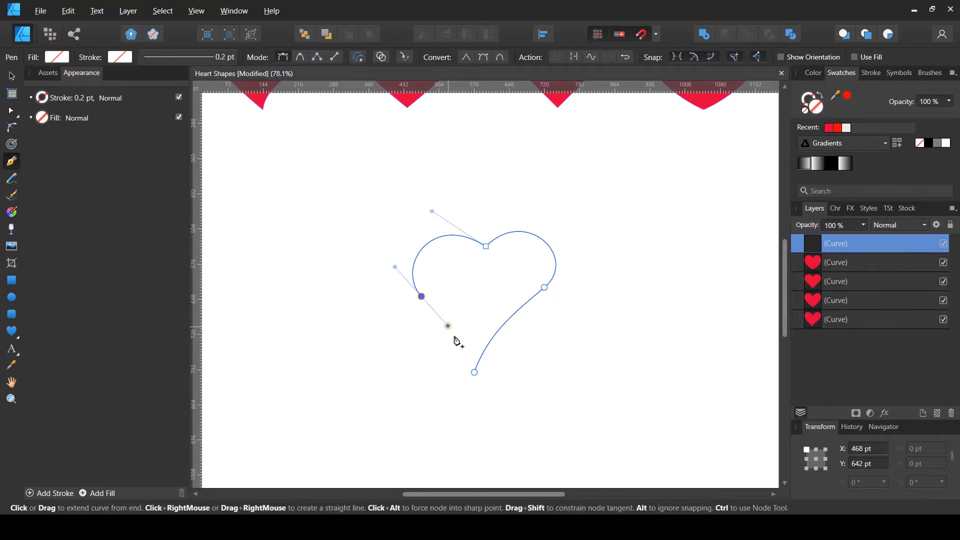
{"action": "left_click", "coordinate": [475, 374]}
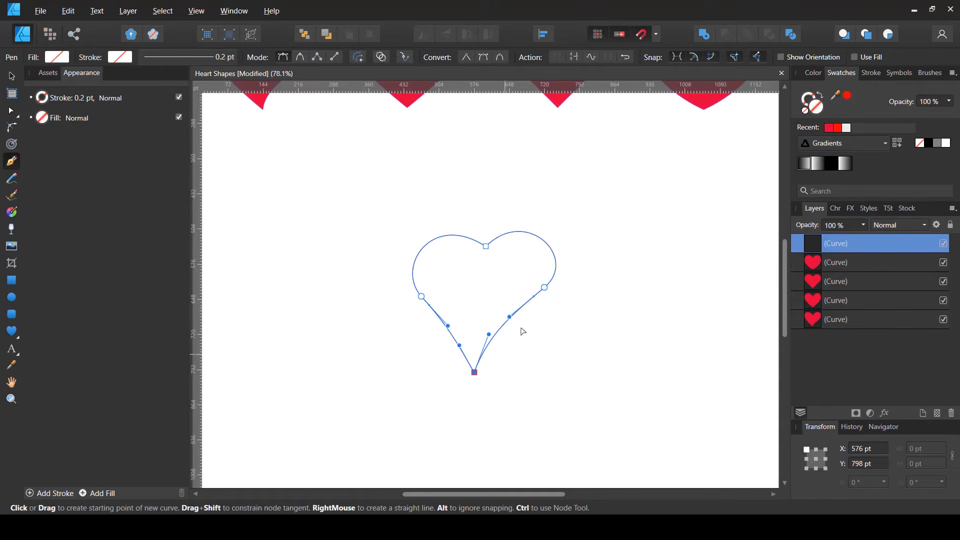
Lower the heart outline's notch node to about (582, 576) pt and its left node to about (468, 654) pt, adjusting the left curve.
{"action": "key", "text": "a"}
{"action": "left_click_drag", "start_coordinate": [486, 247], "coordinate": [481, 259]}
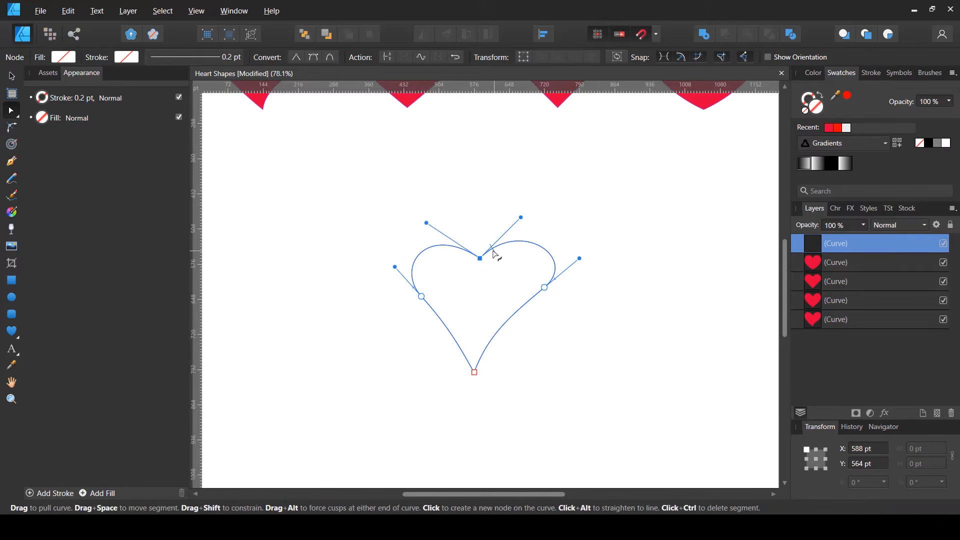
{"action": "left_click", "coordinate": [744, 57]}
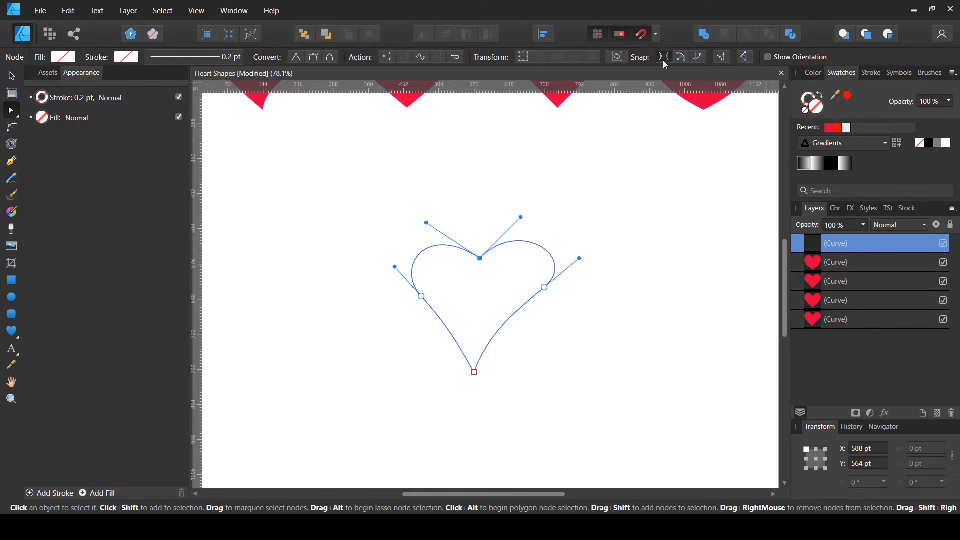
{"action": "mouse_move", "coordinate": [422, 297]}
{"action": "left_mouse_down"}
{"action": "mouse_move", "coordinate": [422, 314]}
{"action": "mouse_move", "coordinate": [421, 303]}
{"action": "left_mouse_up"}
{"action": "mouse_move", "coordinate": [395, 274]}
{"action": "left_mouse_down"}
{"action": "mouse_move", "coordinate": [393, 263]}
{"action": "mouse_move", "coordinate": [391, 273]}
{"action": "left_mouse_up"}
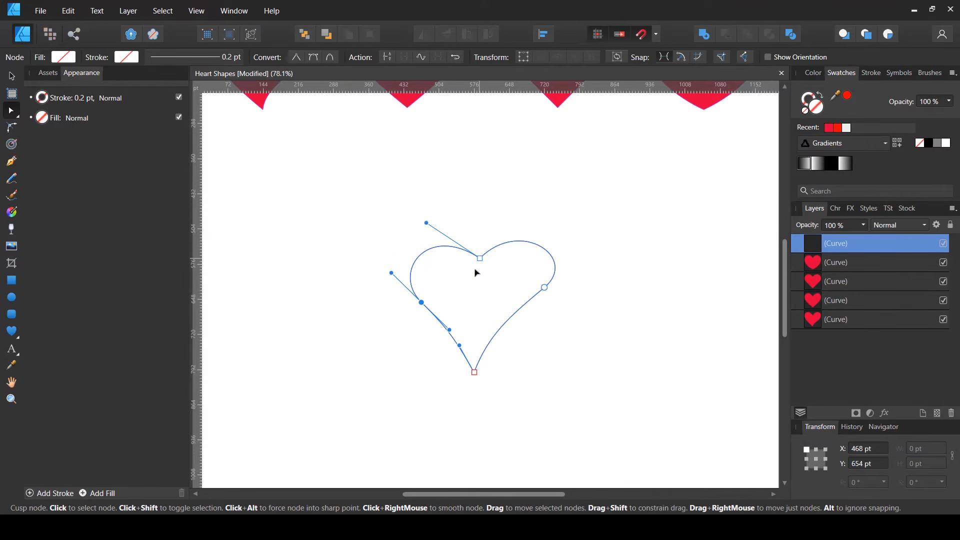
{"action": "left_click_drag", "start_coordinate": [480, 258], "coordinate": [477, 264]}
Add a node at about (624, 708) pt on the heart's lower right segment and reshape the right lobe around its outer node.
{"action": "left_click", "coordinate": [507, 327]}
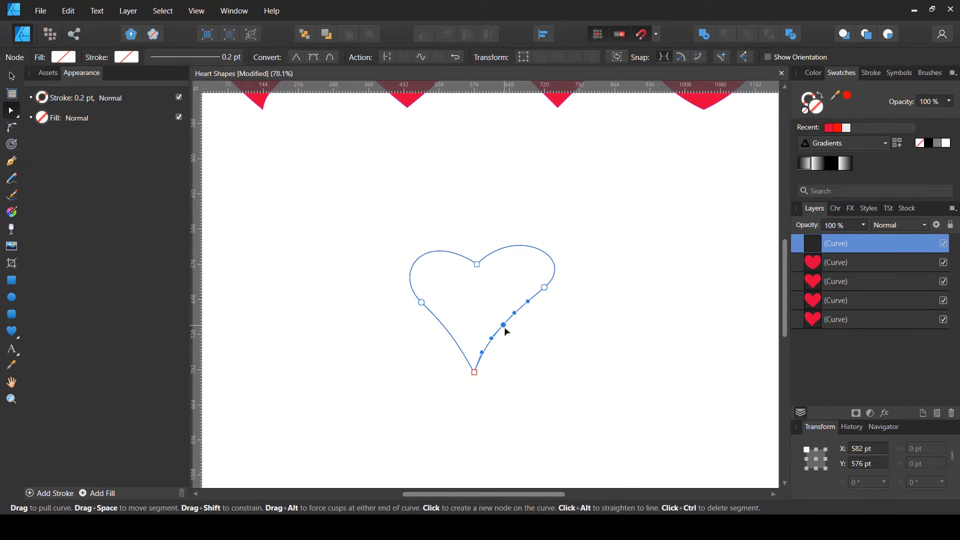
{"action": "left_click_drag", "start_coordinate": [544, 288], "coordinate": [550, 294]}
{"action": "left_click_drag", "start_coordinate": [584, 264], "coordinate": [578, 258]}
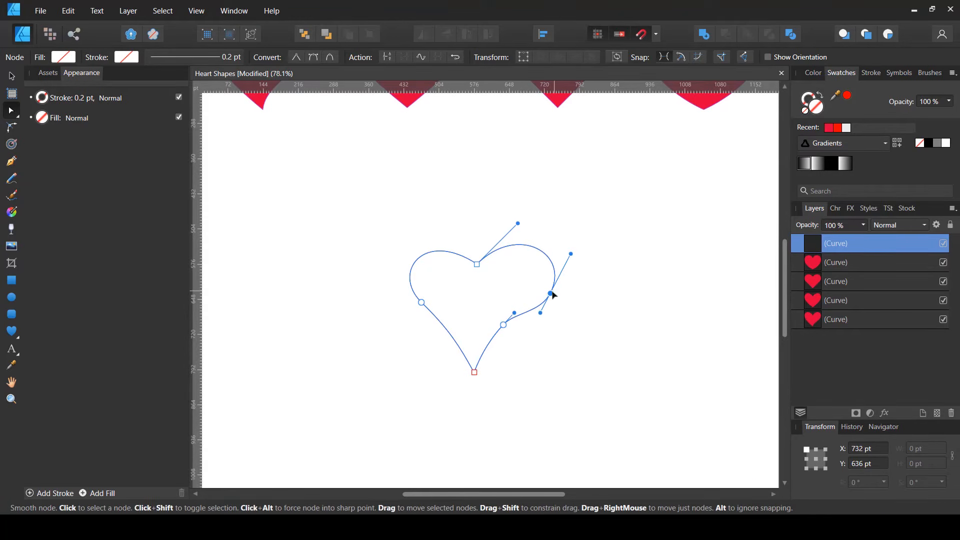
{"action": "left_click_drag", "start_coordinate": [550, 294], "coordinate": [550, 284]}
{"action": "left_click_drag", "start_coordinate": [504, 325], "coordinate": [497, 328]}
Move the heart's left node to about (468, 684) pt, align the notch above the tip at (576, 600) pt, and steepen the notch's handles.
{"action": "left_click_drag", "start_coordinate": [421, 302], "coordinate": [421, 317]}
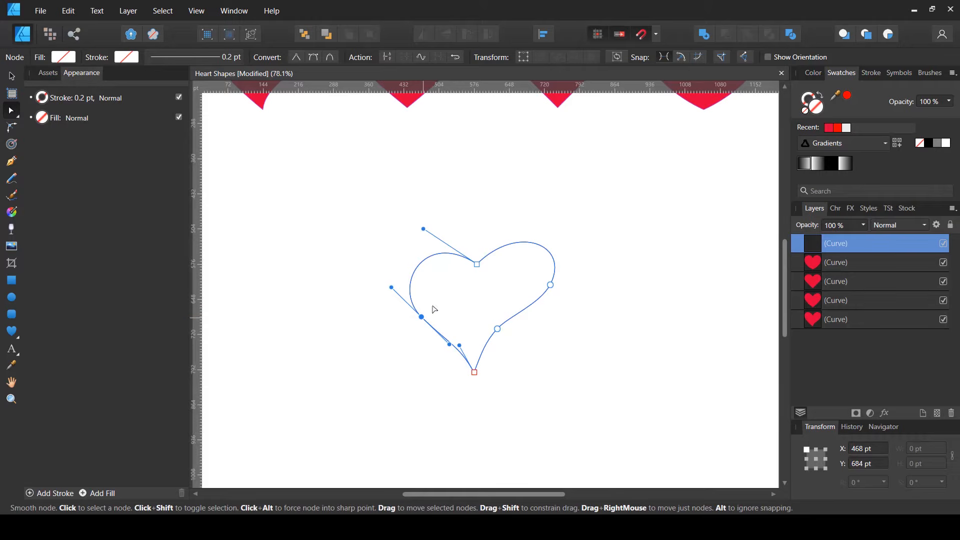
{"action": "left_click_drag", "start_coordinate": [476, 264], "coordinate": [472, 275]}
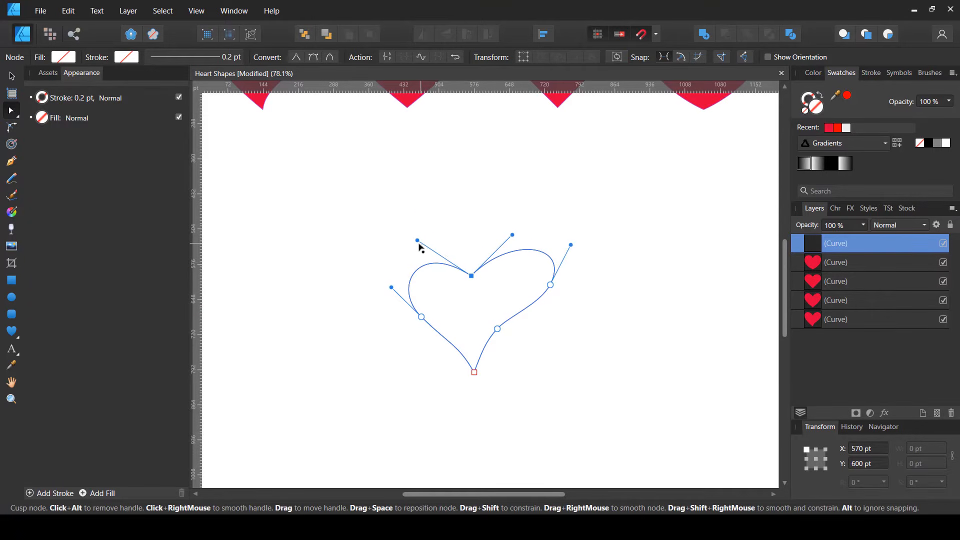
{"action": "left_click_drag", "start_coordinate": [418, 241], "coordinate": [422, 214]}
{"action": "left_click_drag", "start_coordinate": [471, 275], "coordinate": [475, 276]}
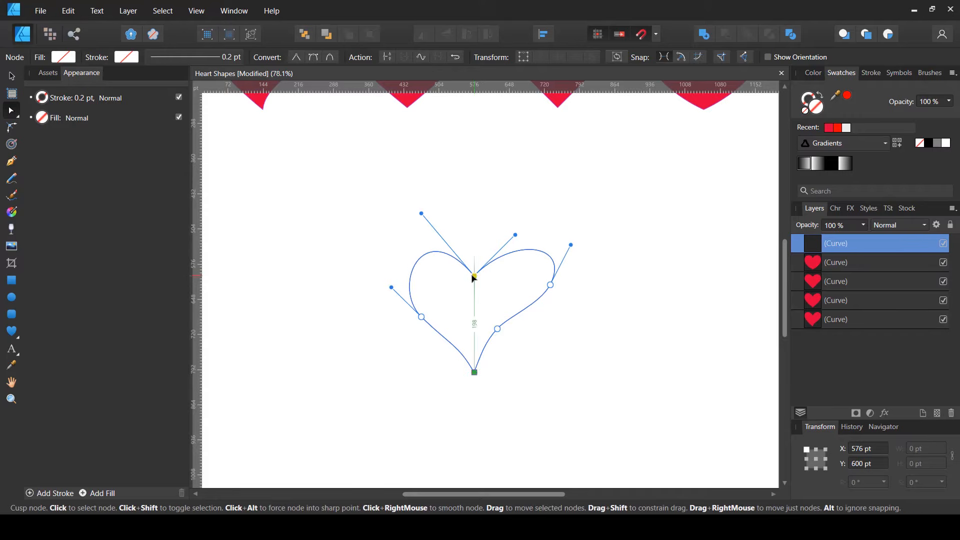
{"action": "left_click_drag", "start_coordinate": [516, 235], "coordinate": [502, 232]}
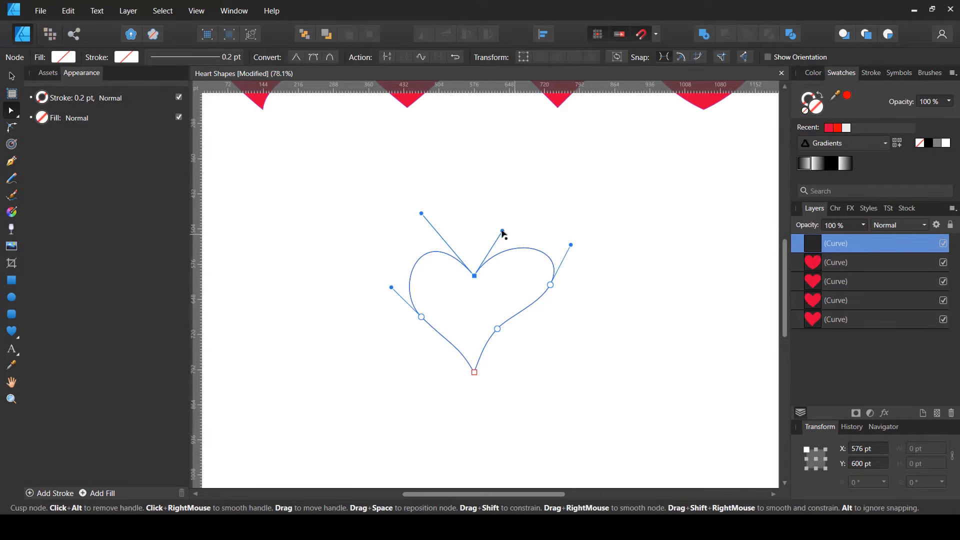
Narrow the heart's right lobe by moving its outer node to about (708, 606) pt and turning its handles nearly vertical.
{"action": "left_click", "coordinate": [498, 329]}
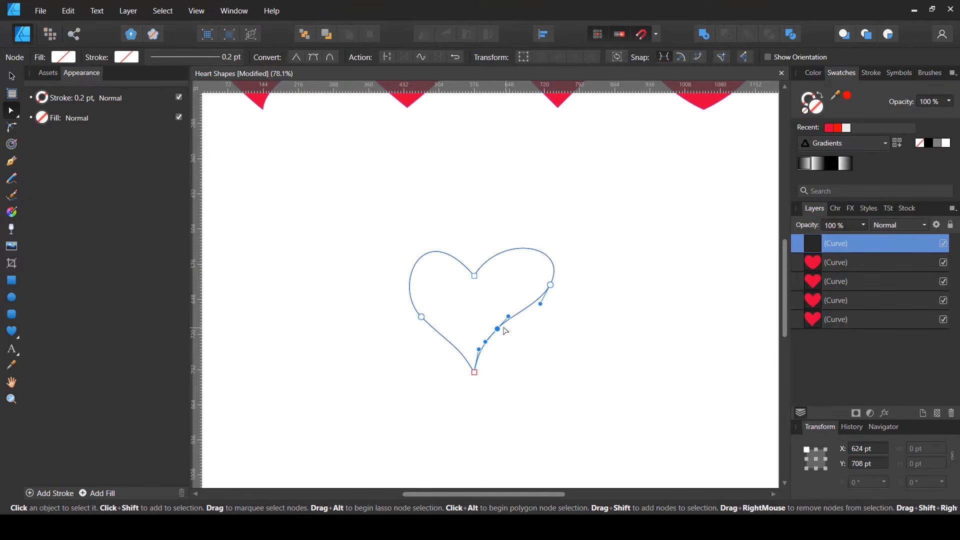
{"action": "left_click", "coordinate": [550, 284]}
{"action": "left_click_drag", "start_coordinate": [550, 285], "coordinate": [538, 289]}
{"action": "left_click_drag", "start_coordinate": [560, 252], "coordinate": [539, 278]}
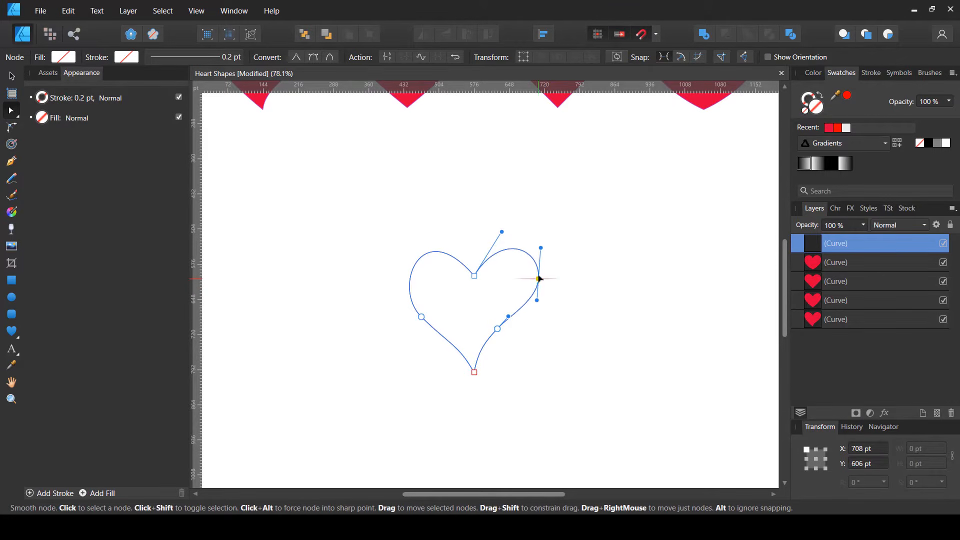
Refine the heart's left lobe by adjusting its curve handles and moving its outer node to about (462, 672) pt.
{"action": "left_click", "coordinate": [421, 316]}
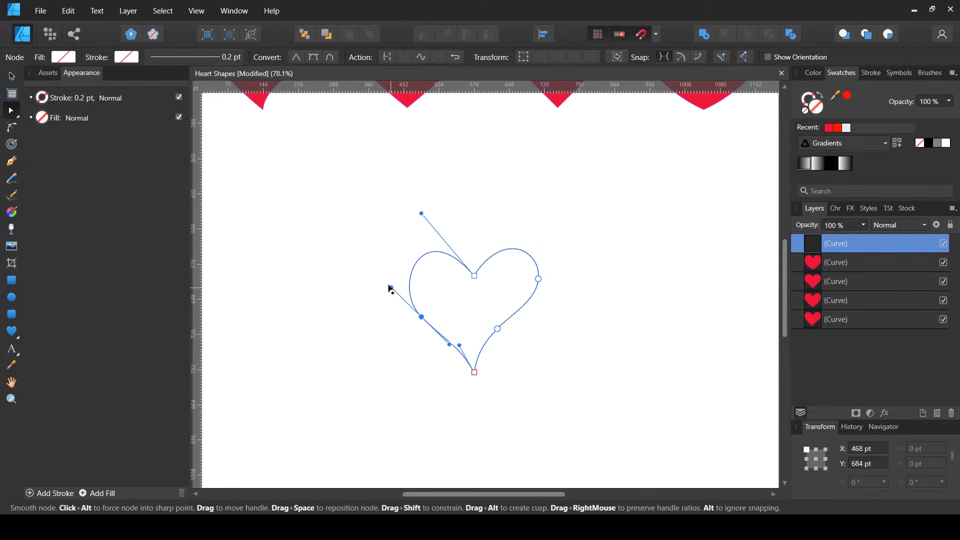
{"action": "left_click_drag", "start_coordinate": [422, 214], "coordinate": [428, 230]}
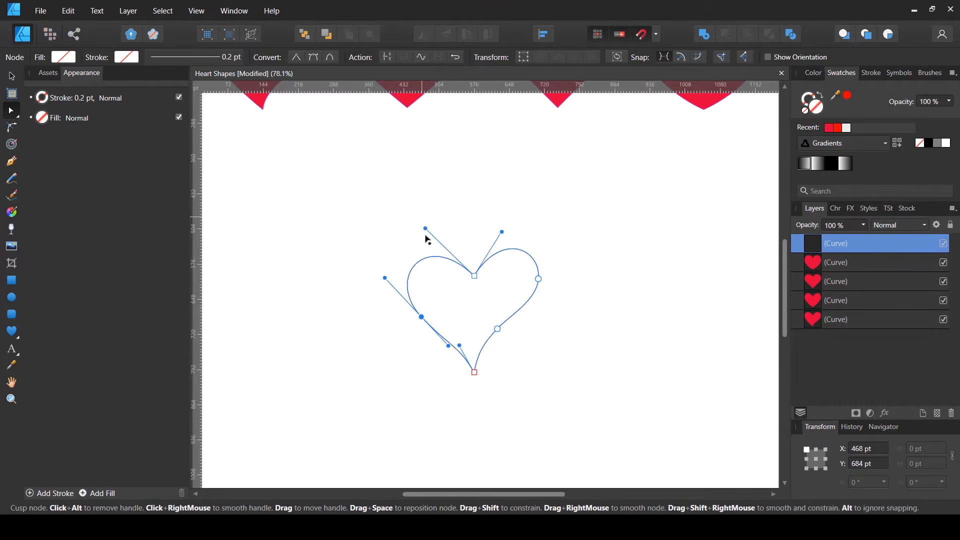
{"action": "left_click_drag", "start_coordinate": [422, 317], "coordinate": [419, 311]}
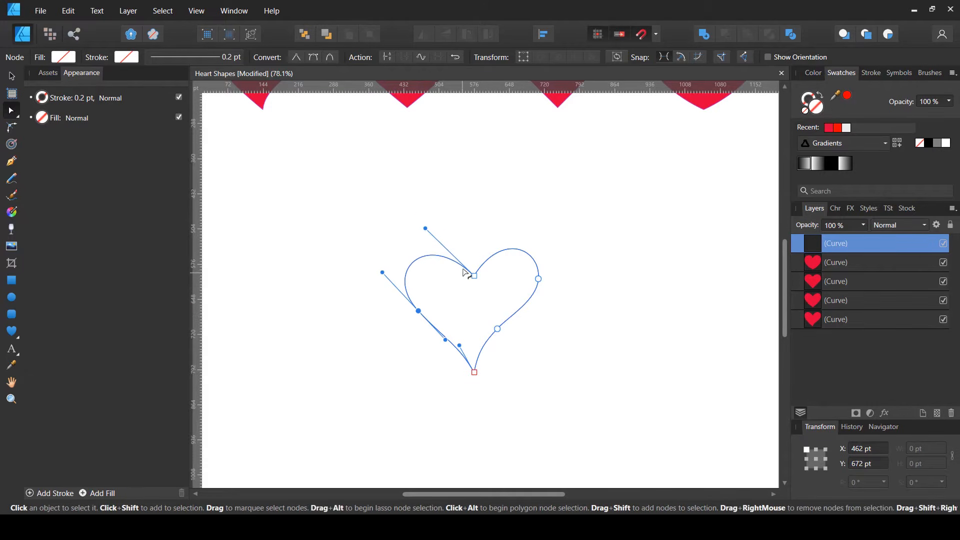
Straighten the heart's lower left edge with its curve handles and move the lower right node up to Y 690 pt and slightly outward.
{"action": "left_click_drag", "start_coordinate": [425, 228], "coordinate": [430, 226]}
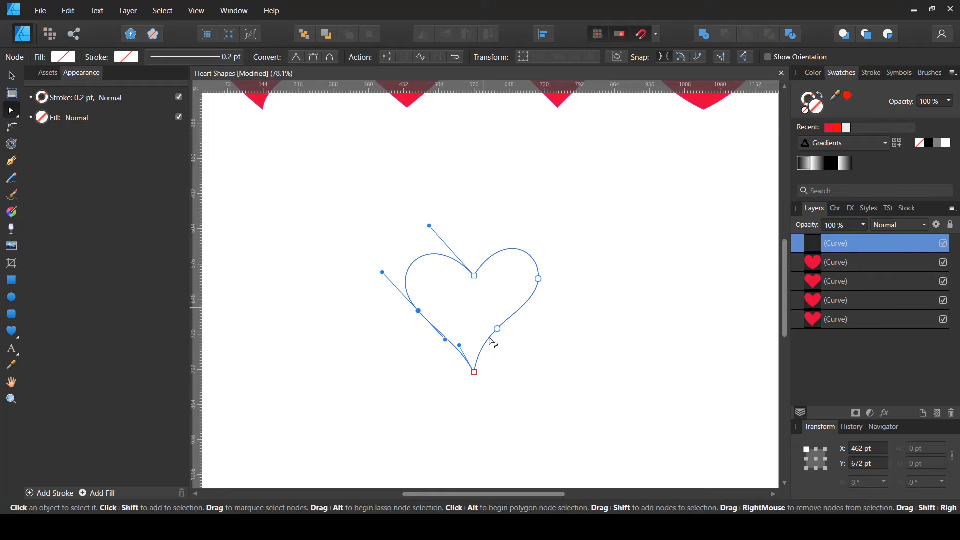
{"action": "left_click", "coordinate": [474, 371]}
{"action": "left_click_drag", "start_coordinate": [459, 345], "coordinate": [454, 354]}
{"action": "left_click_drag", "start_coordinate": [497, 328], "coordinate": [474, 355]}
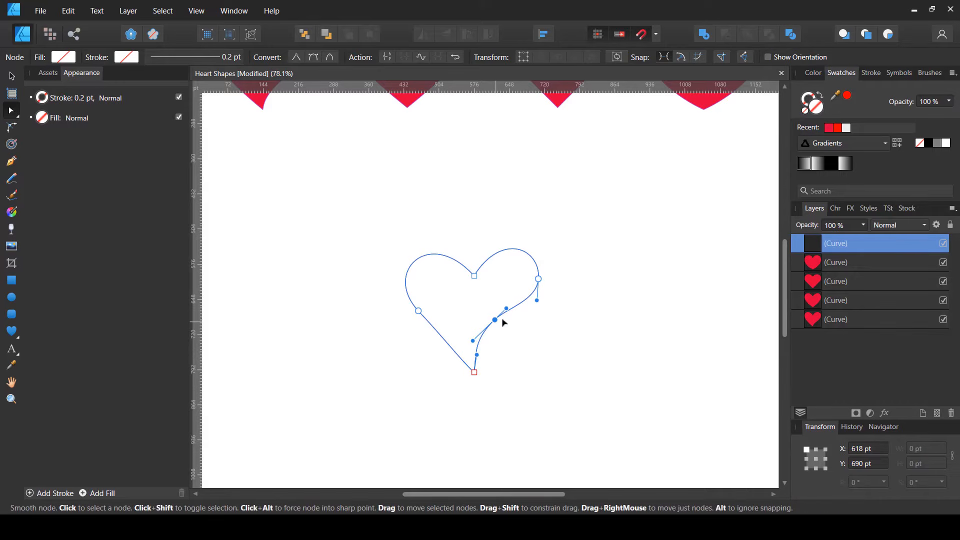
{"action": "left_click_drag", "start_coordinate": [495, 320], "coordinate": [501, 320]}
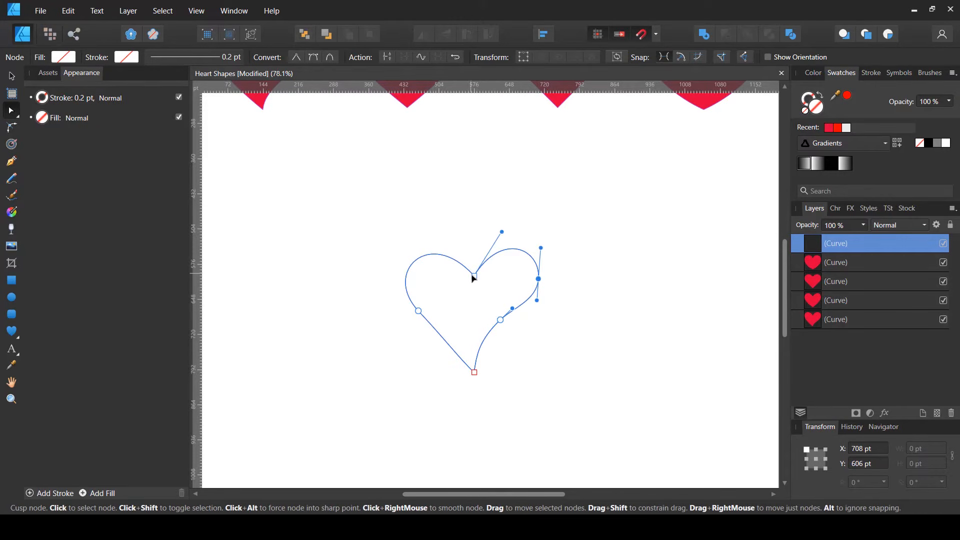
Lower the heart's notch to (576, 612) pt, steepen both its handles, and pull the left node's upper handle slightly inward.
{"action": "left_click_drag", "start_coordinate": [474, 276], "coordinate": [476, 285]}
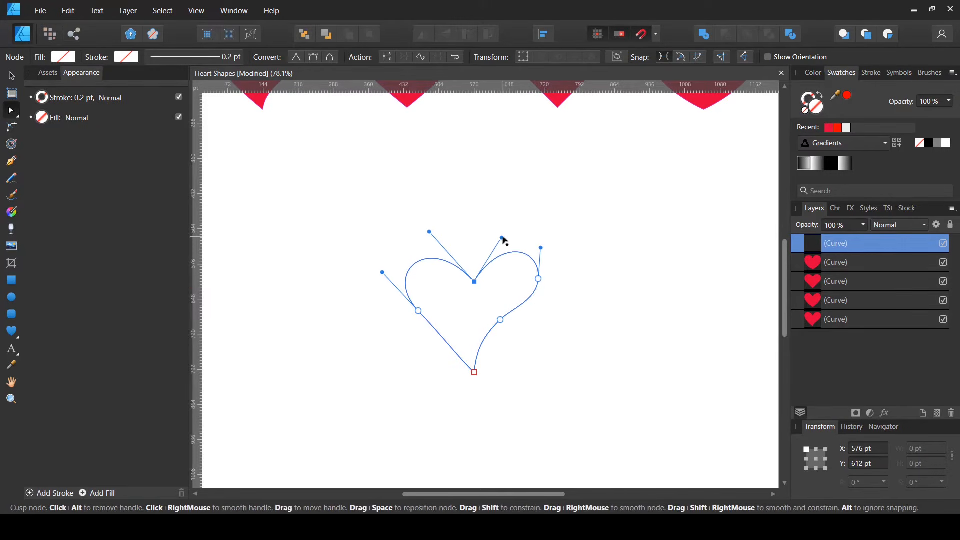
{"action": "left_click_drag", "start_coordinate": [502, 237], "coordinate": [493, 233]}
{"action": "left_click_drag", "start_coordinate": [429, 231], "coordinate": [438, 231]}
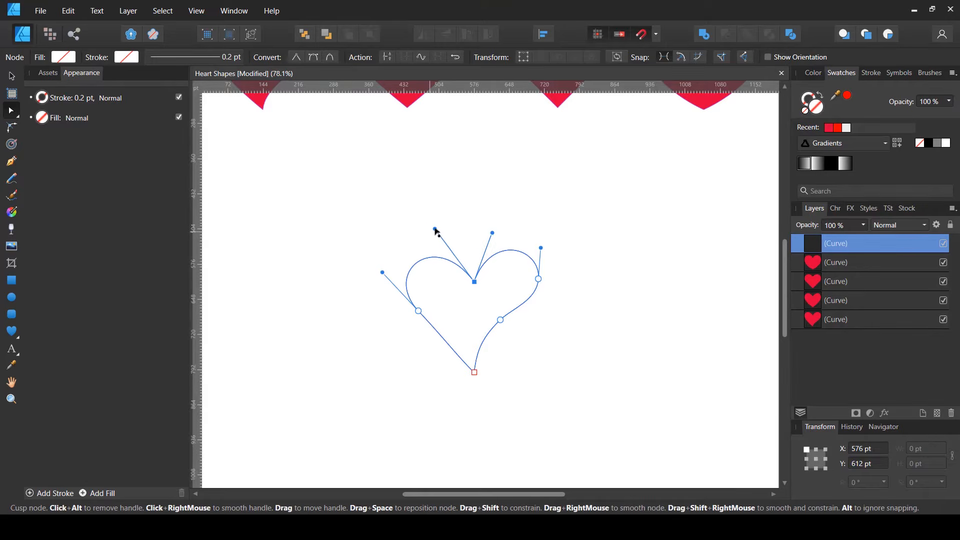
{"action": "left_click", "coordinate": [419, 313]}
{"action": "mouse_move", "coordinate": [382, 273]}
{"action": "left_mouse_down"}
{"action": "mouse_move", "coordinate": [388, 262]}
{"action": "mouse_move", "coordinate": [388, 272]}
{"action": "left_mouse_up"}
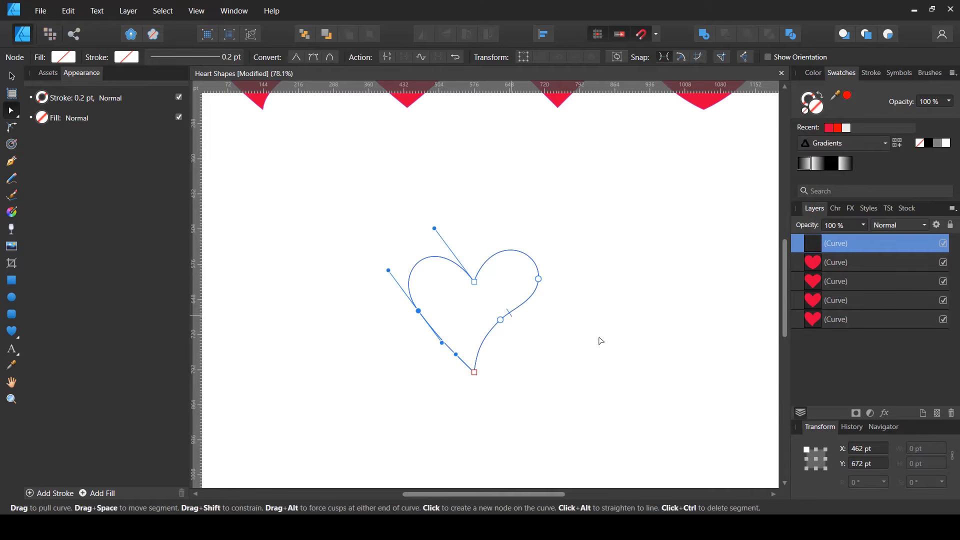
{"action": "left_click", "coordinate": [574, 386]}
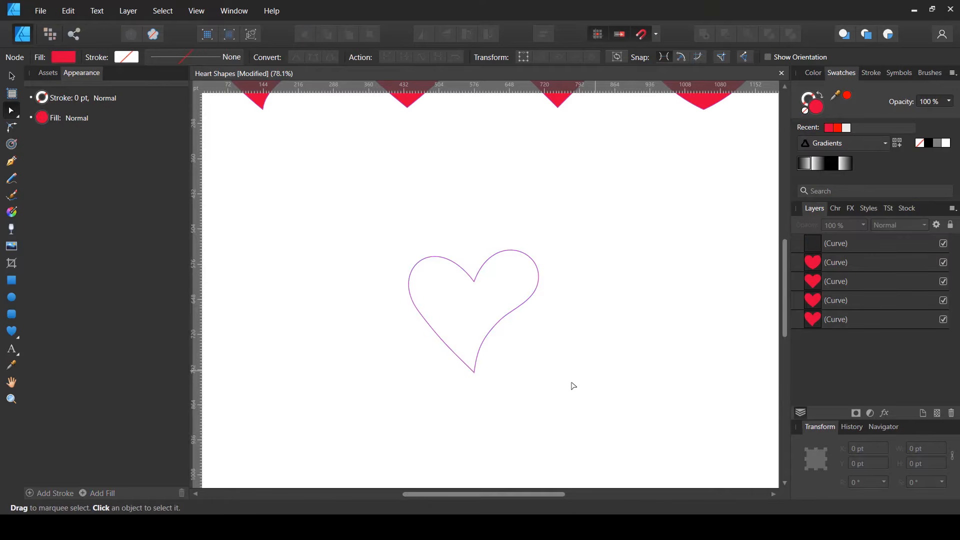
Fill the heart outline with the recently used crimson red.
{"action": "left_click", "coordinate": [518, 311]}
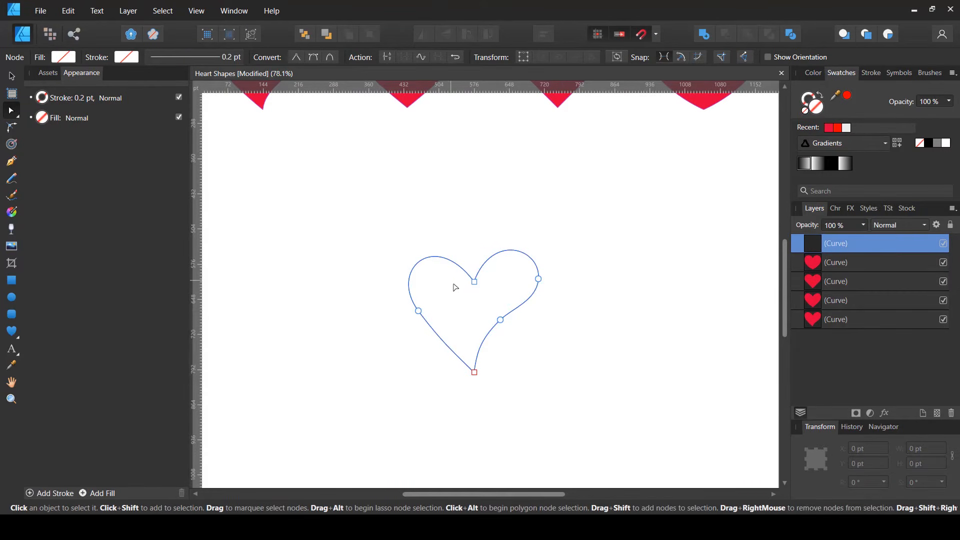
{"action": "left_click", "coordinate": [64, 61]}
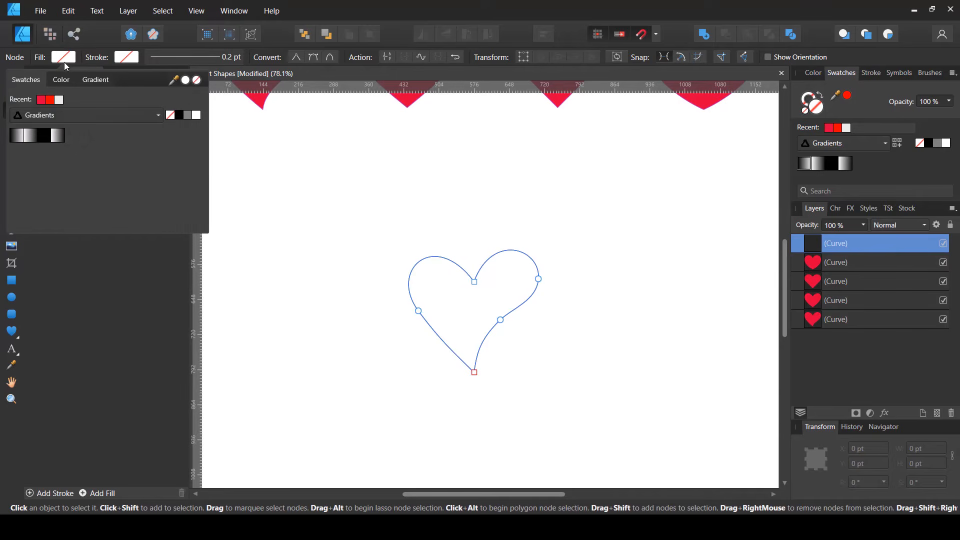
{"action": "left_click", "coordinate": [43, 100]}
{"action": "key", "text": "v"}
{"action": "left_click", "coordinate": [552, 350]}
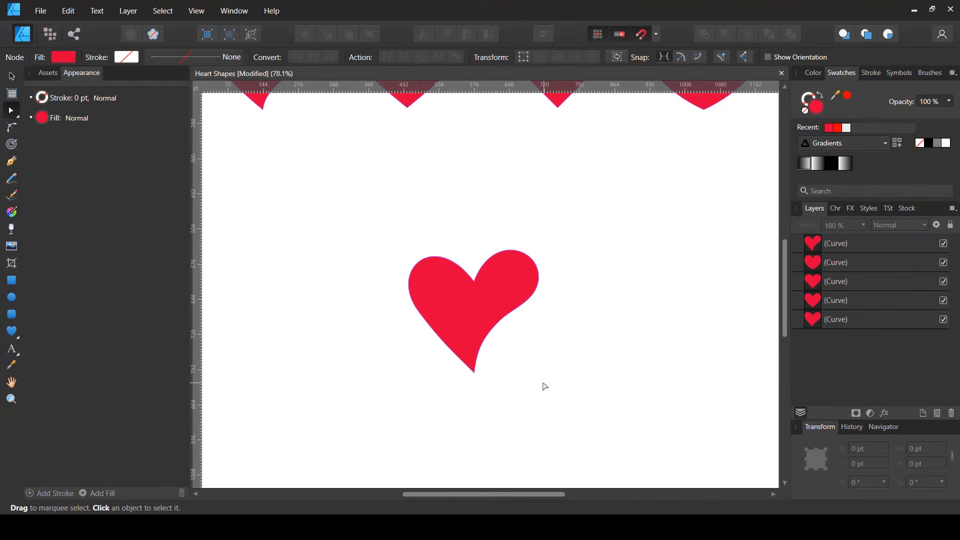
Scale the new red heart down to about 169.5 × 159.6 pt and place it below the first heart of the row.
{"action": "scroll", "coordinate": [532, 371], "scroll_direction": "down", "scroll_amount": 2}
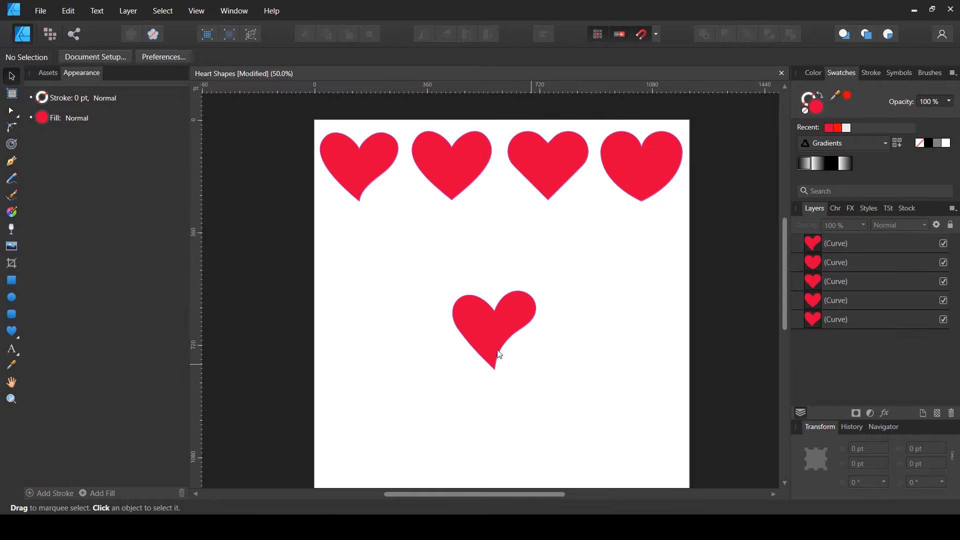
{"action": "key", "text": "a"}
{"action": "left_click", "coordinate": [510, 347]}
{"action": "key", "text": "v"}
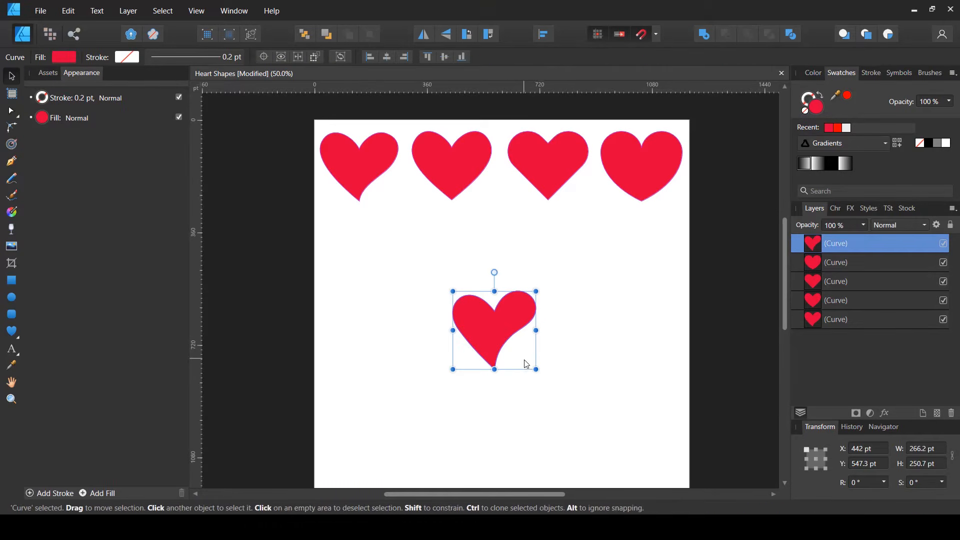
{"action": "left_click_drag", "start_coordinate": [536, 369], "coordinate": [505, 344]}
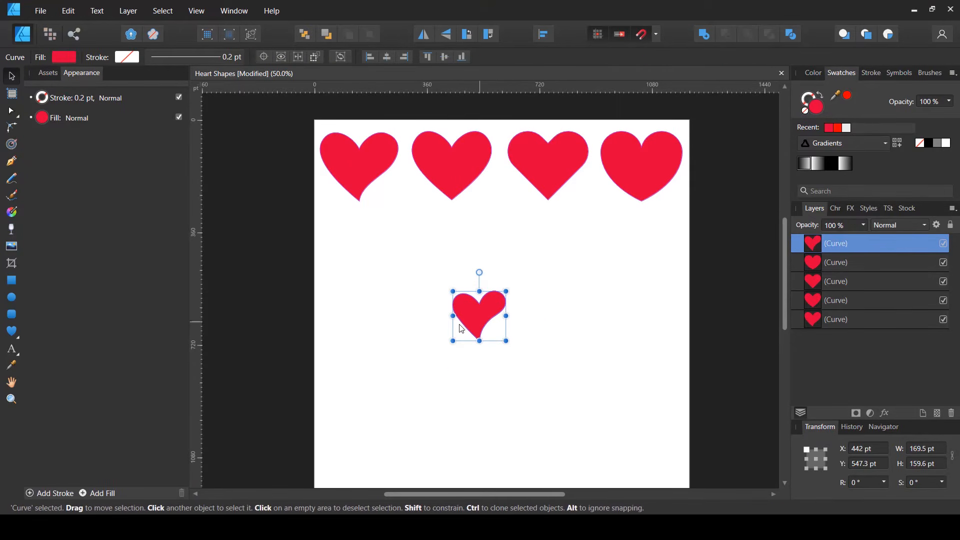
{"action": "left_click_drag", "start_coordinate": [475, 317], "coordinate": [358, 296]}
{"action": "left_click", "coordinate": [391, 387]}
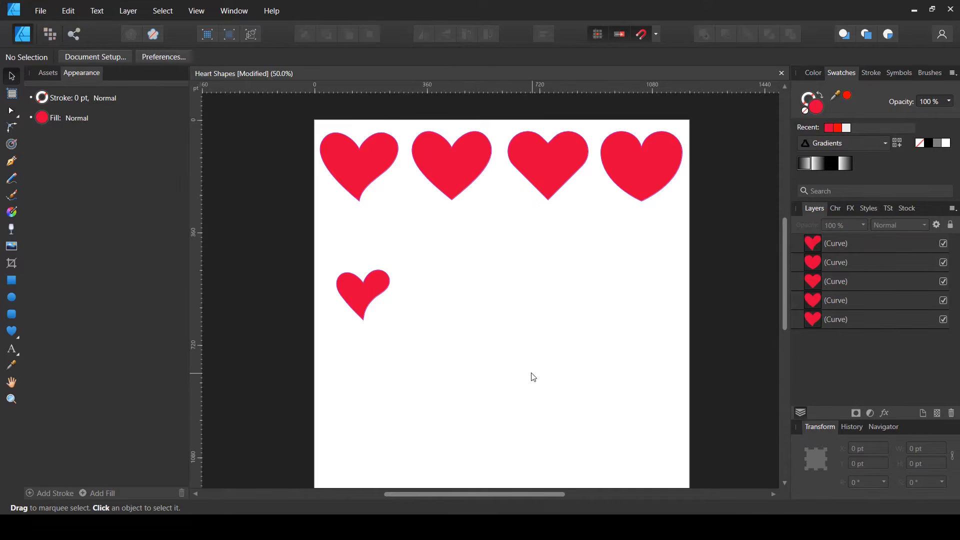
Hide the five finished hearts, and toggle the rulers off and back on.
{"action": "scroll", "coordinate": [533, 377], "scroll_direction": "up", "scroll_amount": 2}
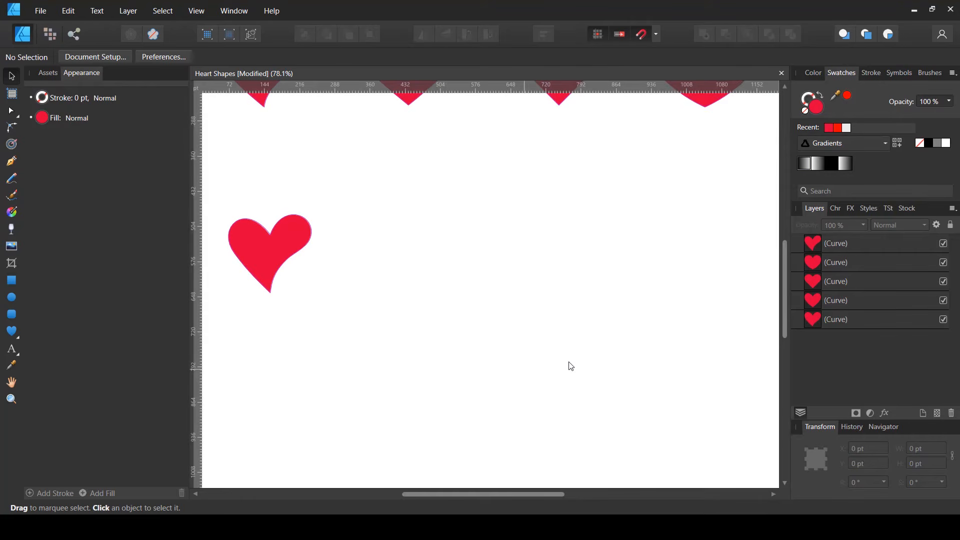
{"action": "left_click_drag", "start_coordinate": [567, 341], "coordinate": [557, 286]}
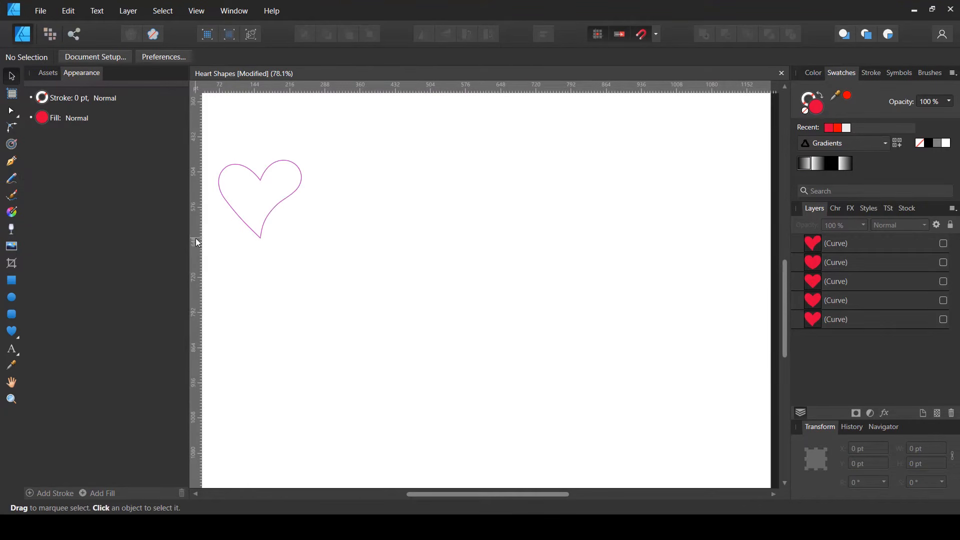
{"action": "left_click_drag", "start_coordinate": [197, 238], "coordinate": [189, 265]}
{"action": "key", "text": "ctrl+r"}
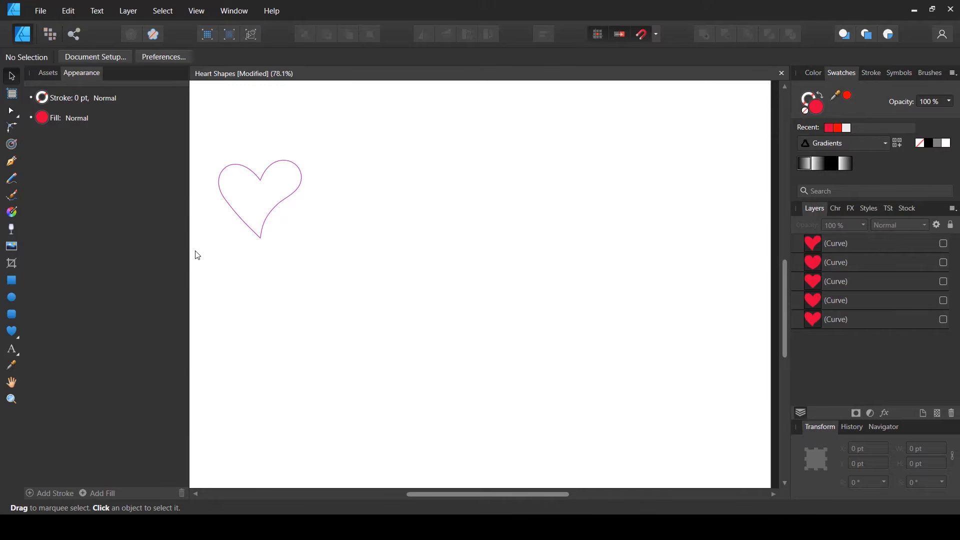
{"action": "key", "text": "ctrl+r"}
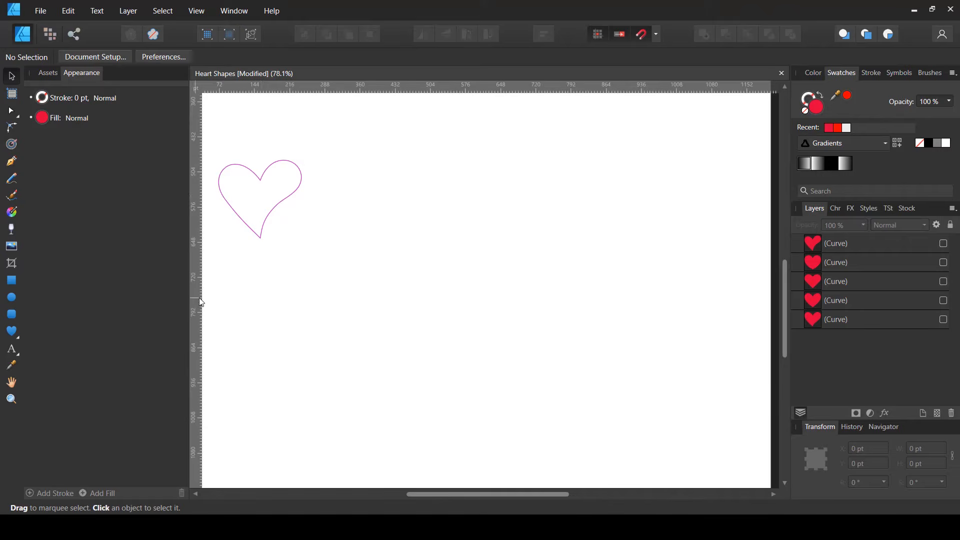
Place a vertical guide at the page's horizontal centre, at 600 pt.
{"action": "left_click_drag", "start_coordinate": [208, 315], "coordinate": [476, 320]}
{"action": "scroll", "coordinate": [475, 251], "scroll_direction": "down", "scroll_amount": 1}
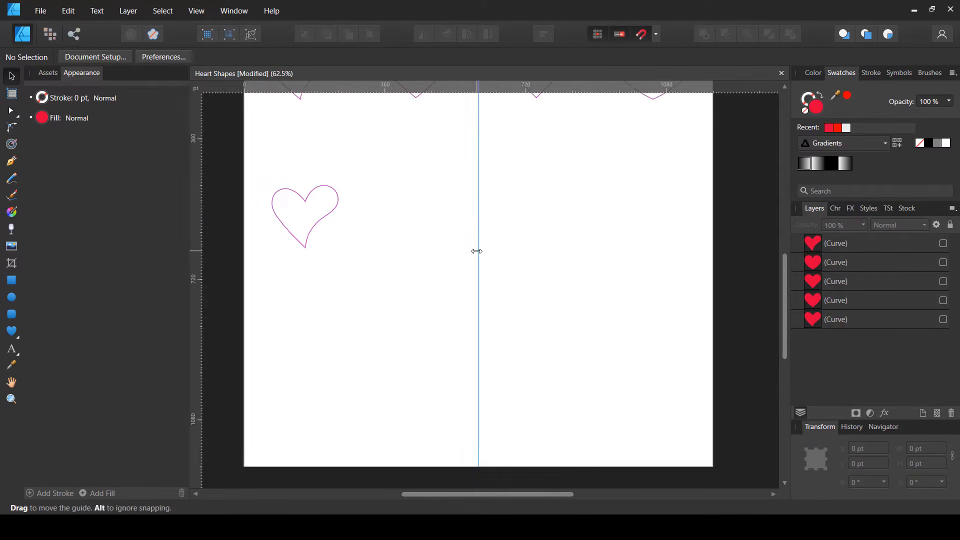
Draw an open half-heart curve with the Pen tool from the guide at (600, 798) pt through (684, 660) pt to (600, 684) pt.
{"action": "scroll", "coordinate": [503, 264], "scroll_direction": "up", "scroll_amount": 3}
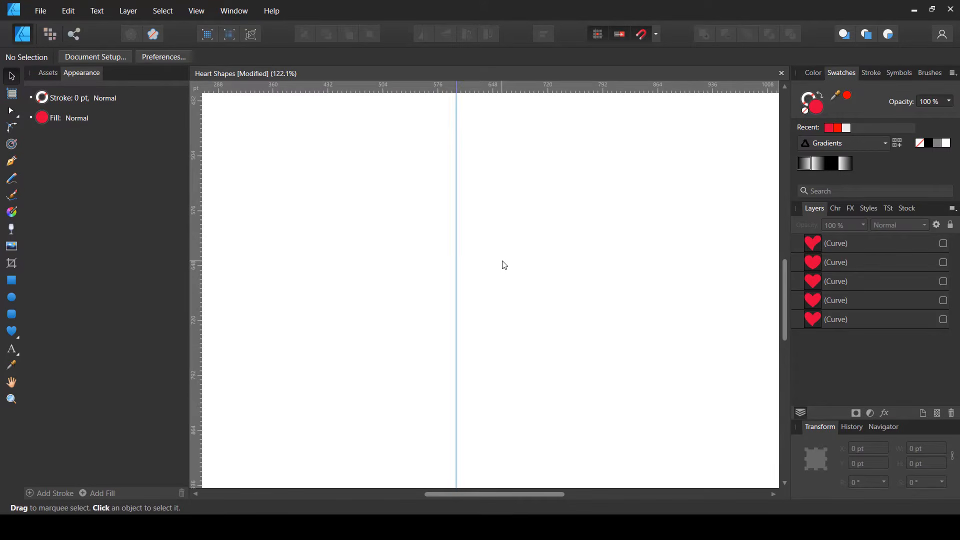
{"action": "left_click", "coordinate": [16, 168]}
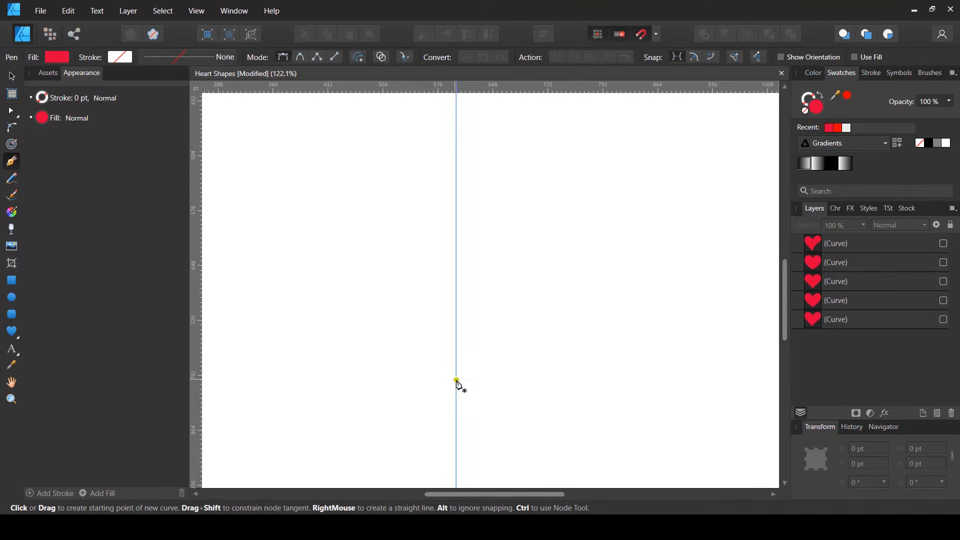
{"action": "left_click_drag", "start_coordinate": [456, 380], "coordinate": [510, 336]}
{"action": "left_click_drag", "start_coordinate": [520, 275], "coordinate": [504, 249]}
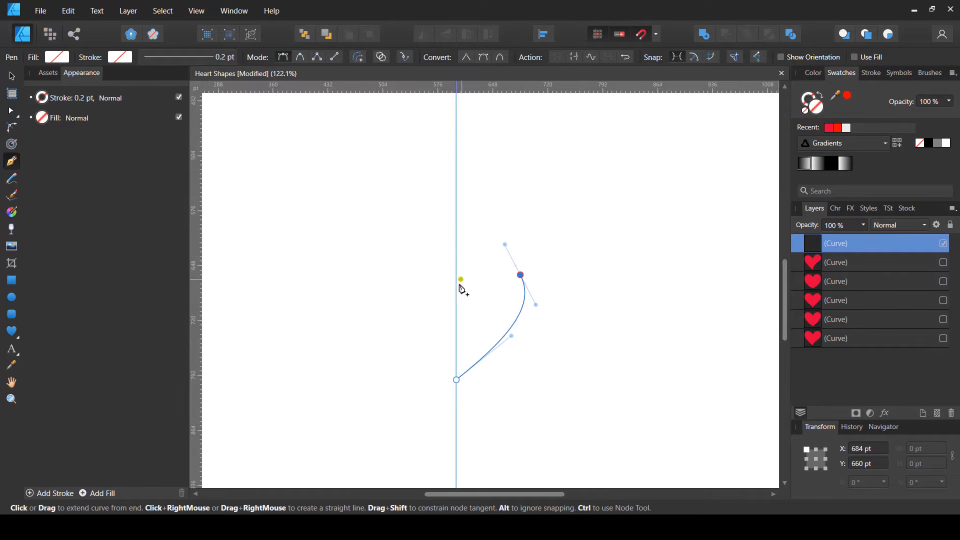
{"action": "mouse_move", "coordinate": [457, 293]}
{"action": "left_mouse_down"}
{"action": "mouse_move", "coordinate": [448, 323]}
{"action": "mouse_move", "coordinate": [456, 279]}
{"action": "mouse_move", "coordinate": [456, 293]}
{"action": "left_mouse_up"}
Replace the curve's upper node on the guide with one at (600, 690) pt and close the curve at its tip, bulging past the guide.
{"action": "key", "text": "a"}
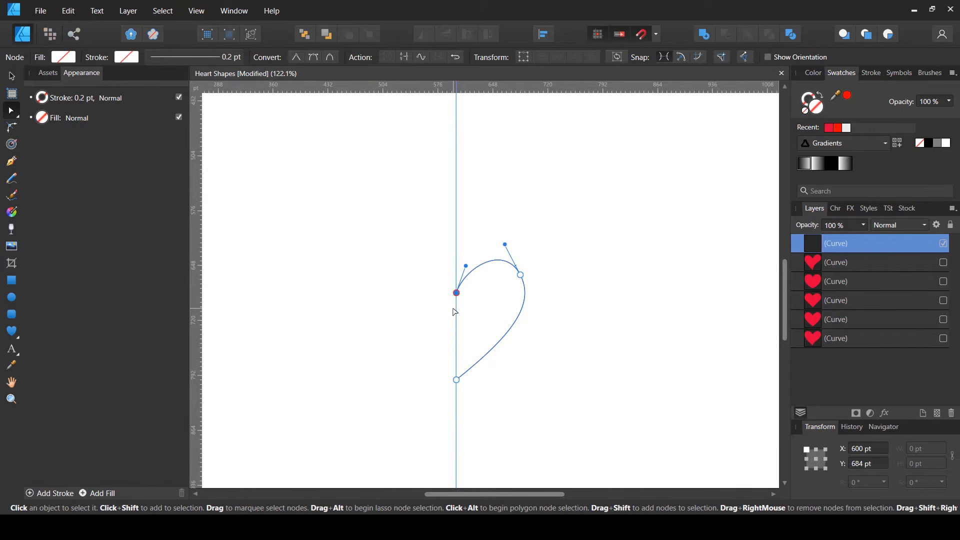
{"action": "key", "text": "Delete"}
{"action": "left_click", "coordinate": [12, 161]}
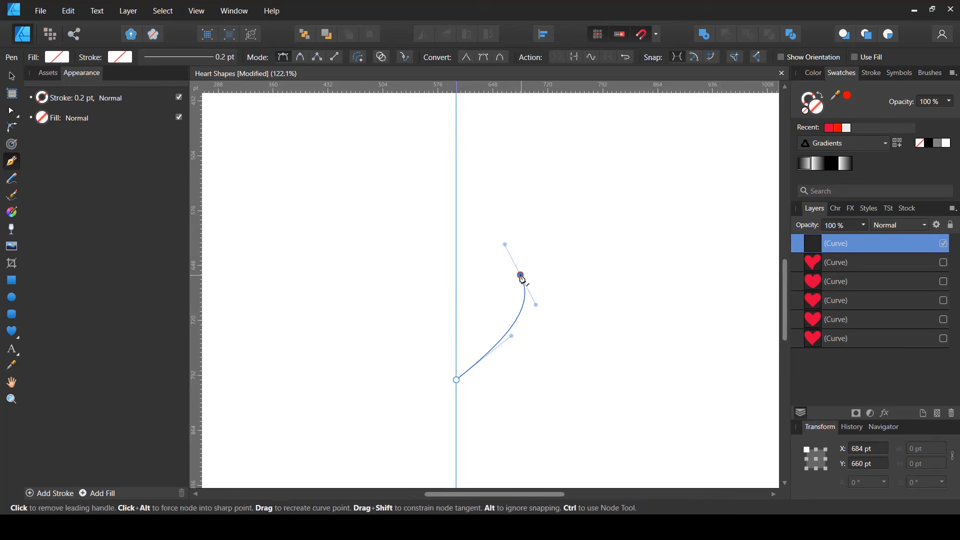
{"action": "left_click_drag", "start_coordinate": [520, 275], "coordinate": [507, 252]}
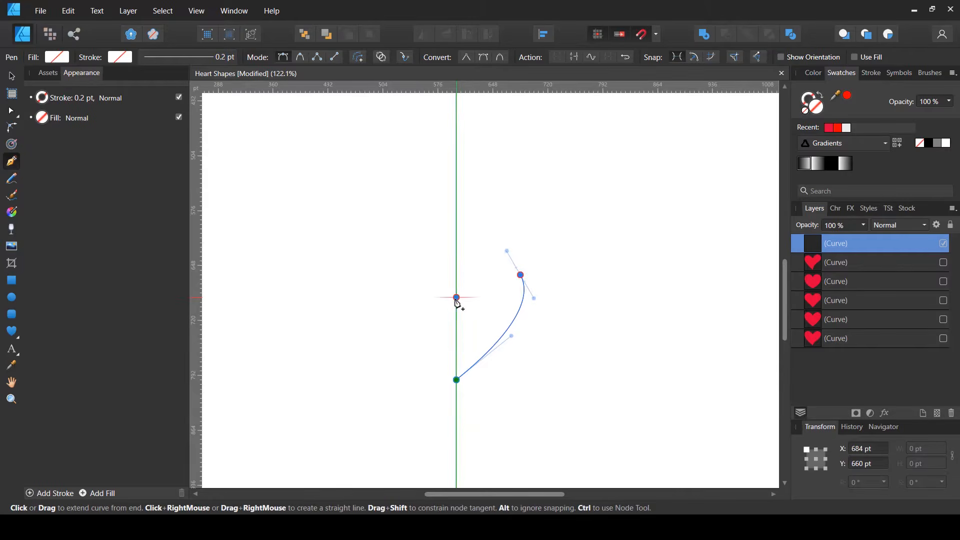
{"action": "left_click_drag", "start_coordinate": [456, 297], "coordinate": [447, 329]}
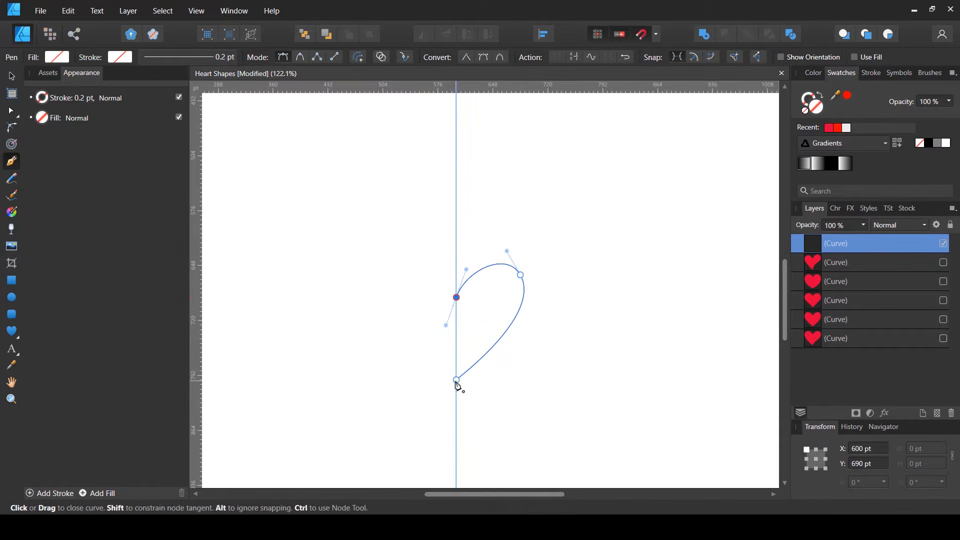
{"action": "left_click_drag", "start_coordinate": [457, 385], "coordinate": [475, 416]}
Move the half-heart's upper guide node to (600, 684) pt and its outer node to (684, 668.4) pt, and adjust the right side's curvature.
{"action": "key", "text": "a"}
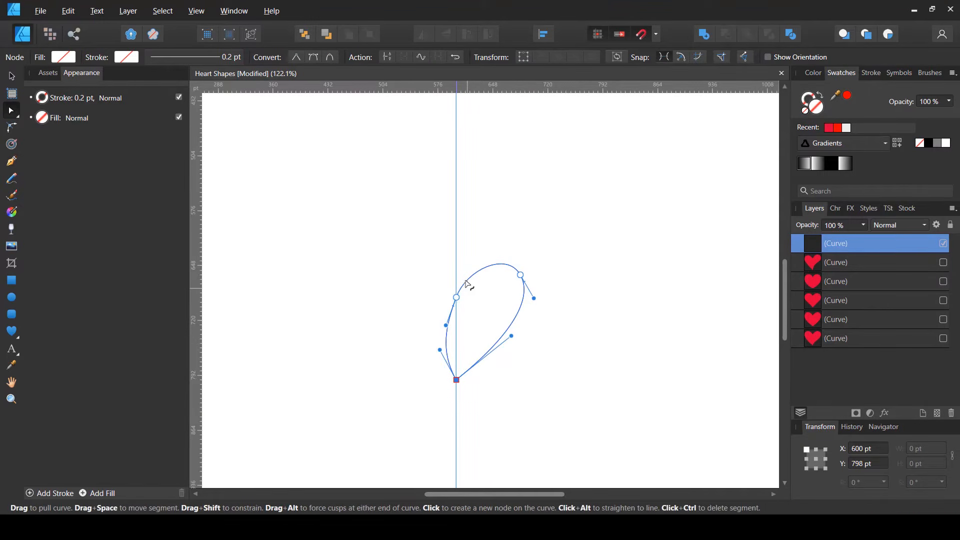
{"action": "mouse_move", "coordinate": [455, 297]}
{"action": "left_mouse_down"}
{"action": "mouse_move", "coordinate": [456, 285]}
{"action": "mouse_move", "coordinate": [457, 294]}
{"action": "left_mouse_up"}
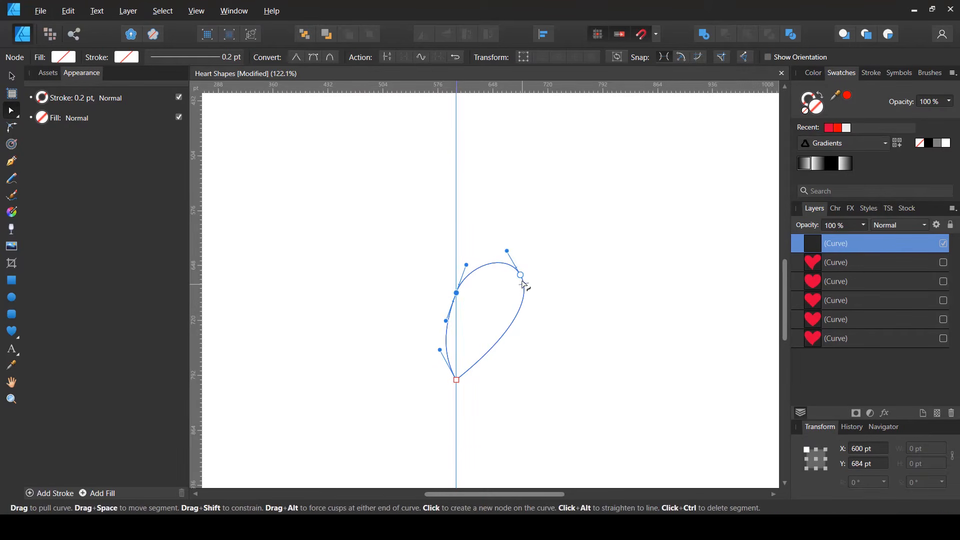
{"action": "left_click_drag", "start_coordinate": [521, 275], "coordinate": [508, 253]}
{"action": "left_click_drag", "start_coordinate": [531, 306], "coordinate": [503, 345]}
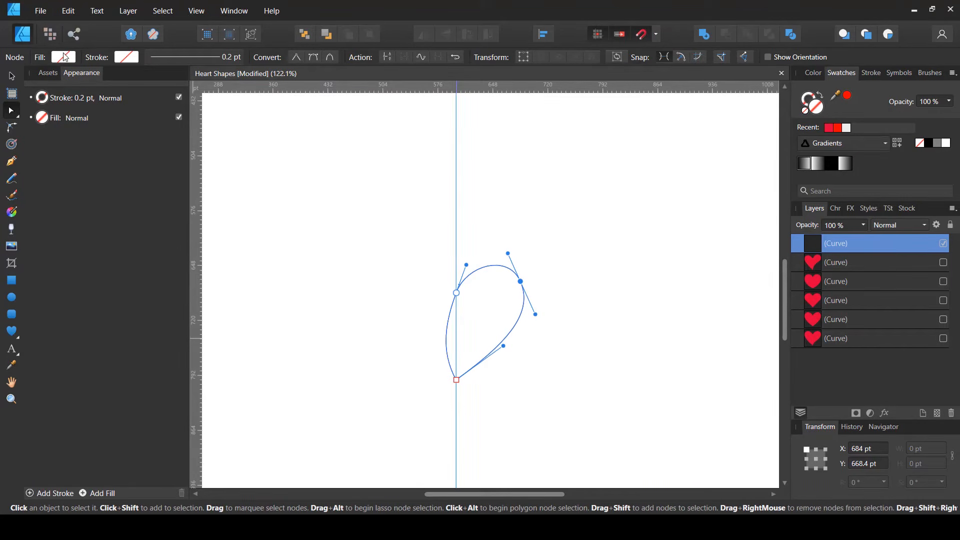
Fill the half-heart shape with the recently used crimson red.
{"action": "left_click", "coordinate": [65, 57]}
{"action": "left_click", "coordinate": [40, 99]}
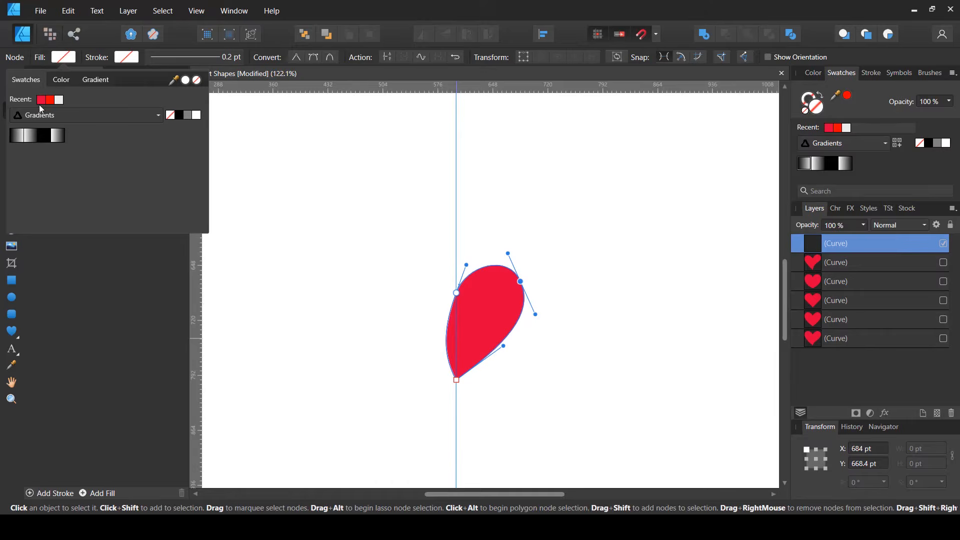
{"action": "left_click", "coordinate": [575, 354]}
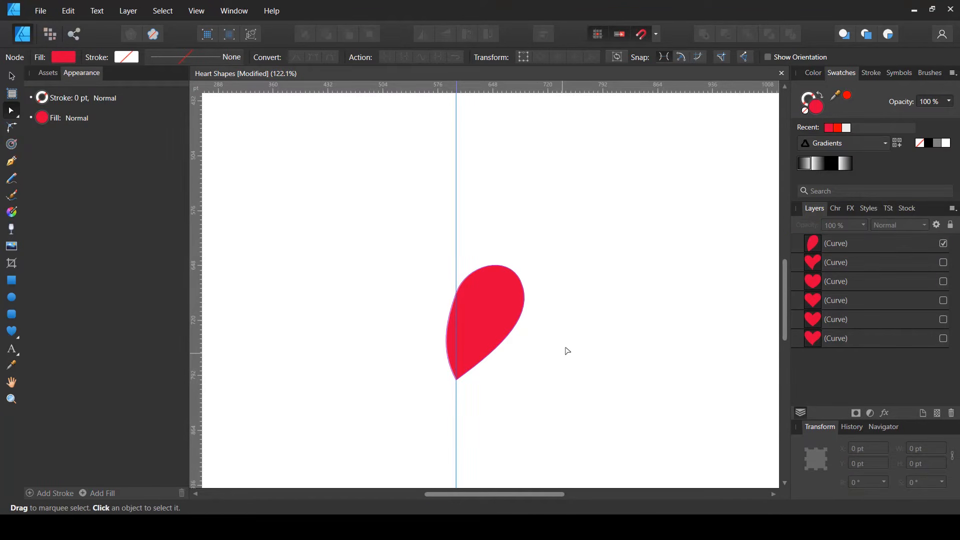
Duplicate the red half-heart, flip the copy horizontally, and move it to X 510 pt so the halves mirror each other across the guide.
{"action": "left_click", "coordinate": [490, 323]}
{"action": "key", "text": "v"}
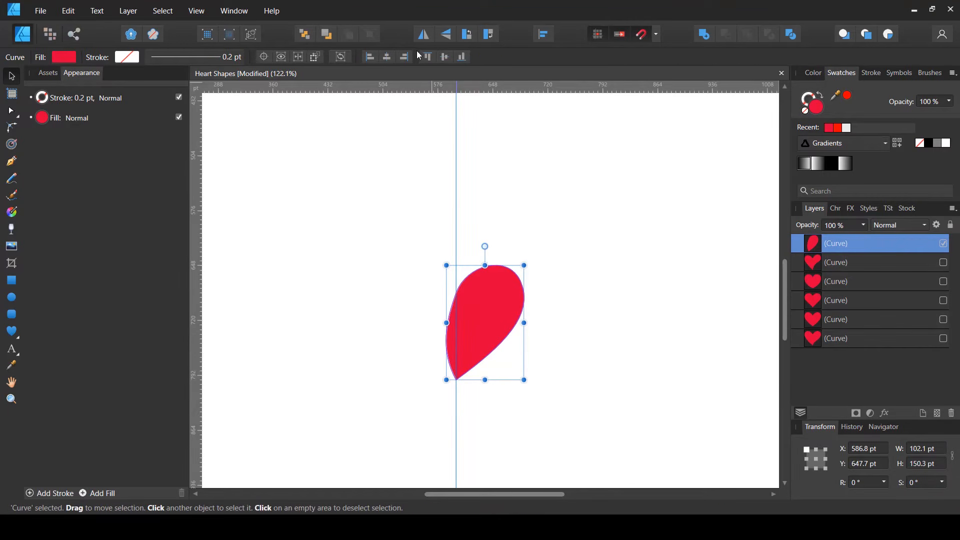
{"action": "key", "text": "ctrl+j"}
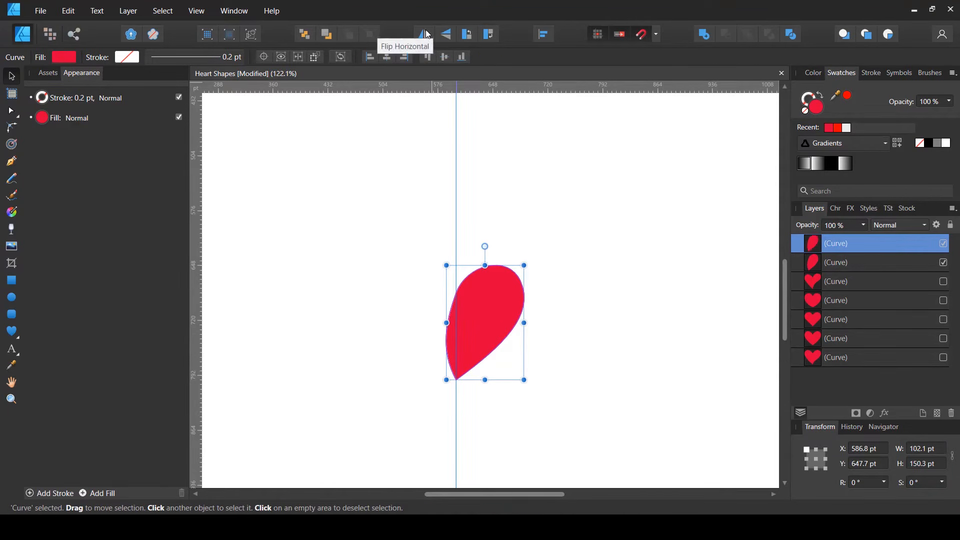
{"action": "left_click", "coordinate": [424, 35]}
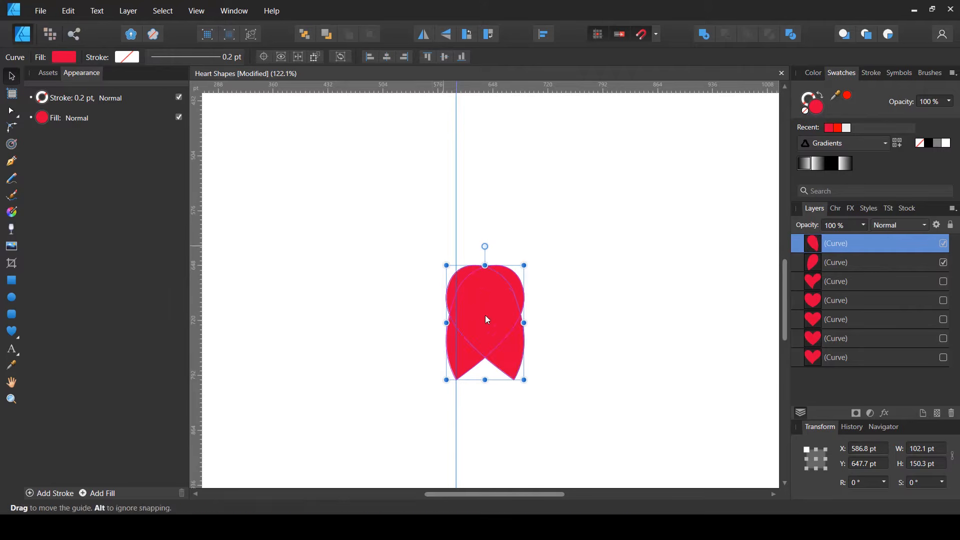
{"action": "left_click_drag", "start_coordinate": [489, 325], "coordinate": [435, 331]}
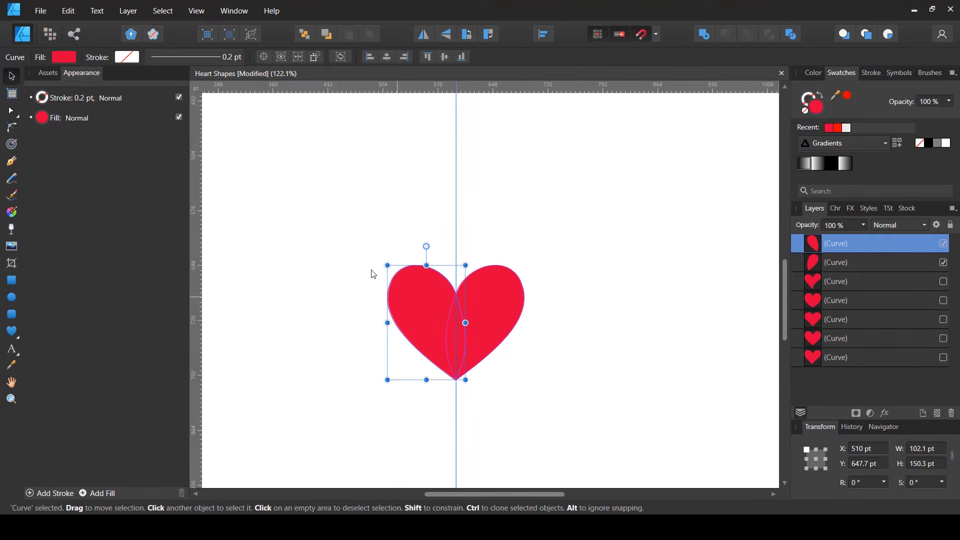
In outline view, move the left half-heart to X 511.1 pt so both bottom tips meet on the guide, and restore the filled view.
{"action": "left_click", "coordinate": [251, 35]}
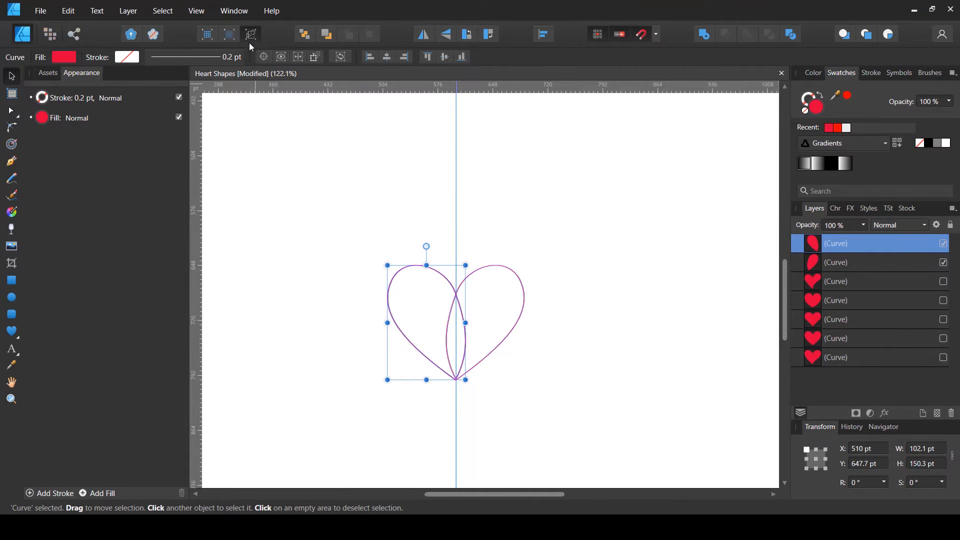
{"action": "scroll", "coordinate": [465, 392], "scroll_direction": "up", "scroll_amount": 10}
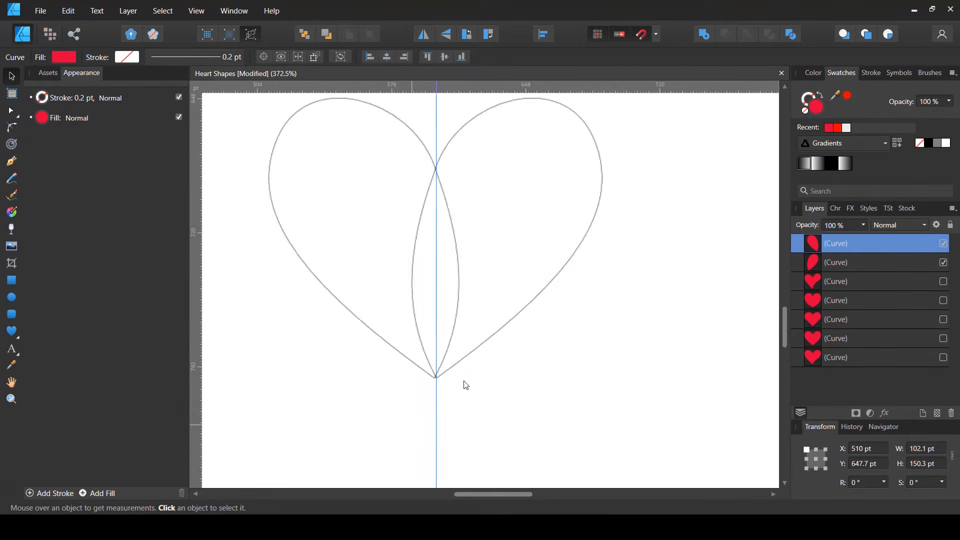
{"action": "scroll", "coordinate": [504, 407], "scroll_direction": "up", "scroll_amount": 4}
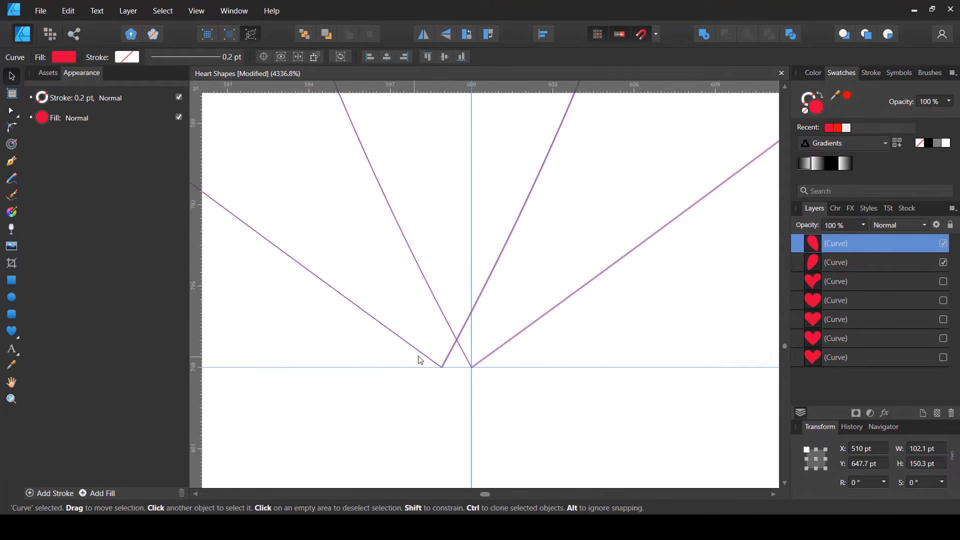
{"action": "left_click_drag", "start_coordinate": [424, 358], "coordinate": [453, 360]}
{"action": "scroll", "coordinate": [434, 400], "scroll_direction": "up", "scroll_amount": 8}
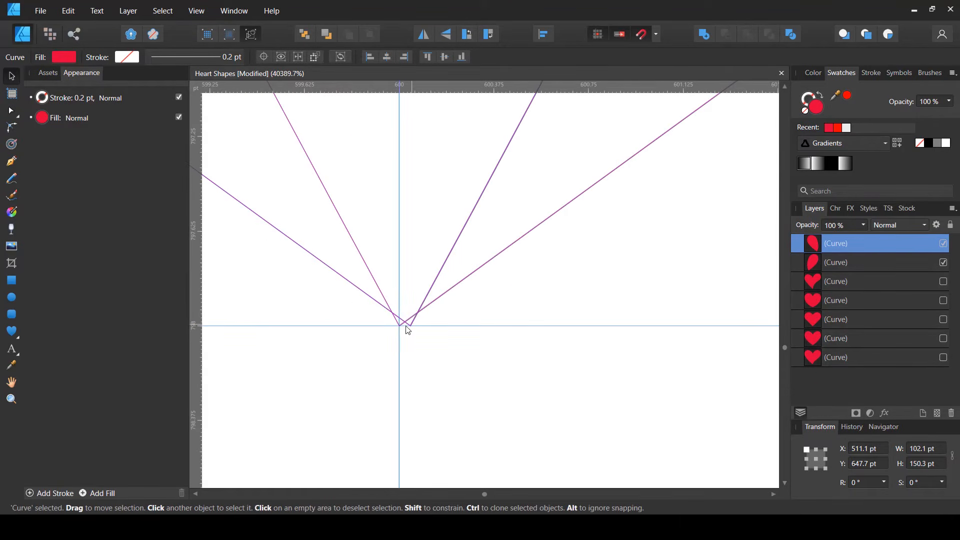
{"action": "left_click_drag", "start_coordinate": [406, 327], "coordinate": [400, 326]}
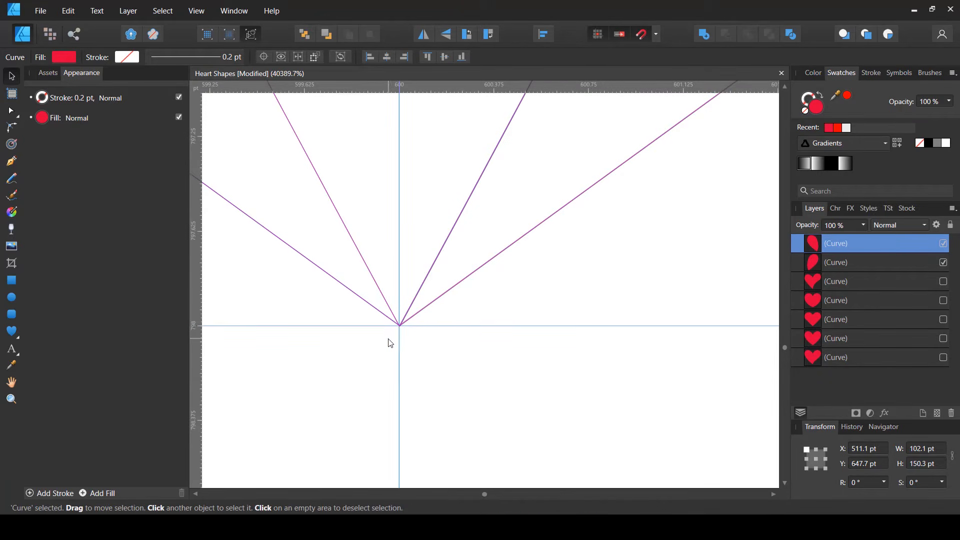
{"action": "scroll", "coordinate": [391, 343], "scroll_direction": "down", "scroll_amount": 10}
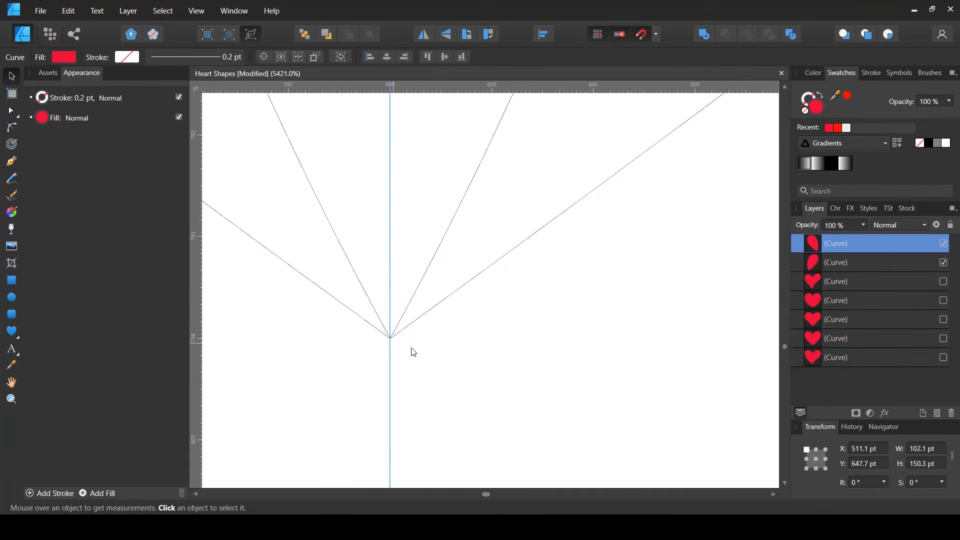
{"action": "scroll", "coordinate": [420, 356], "scroll_direction": "down", "scroll_amount": 6}
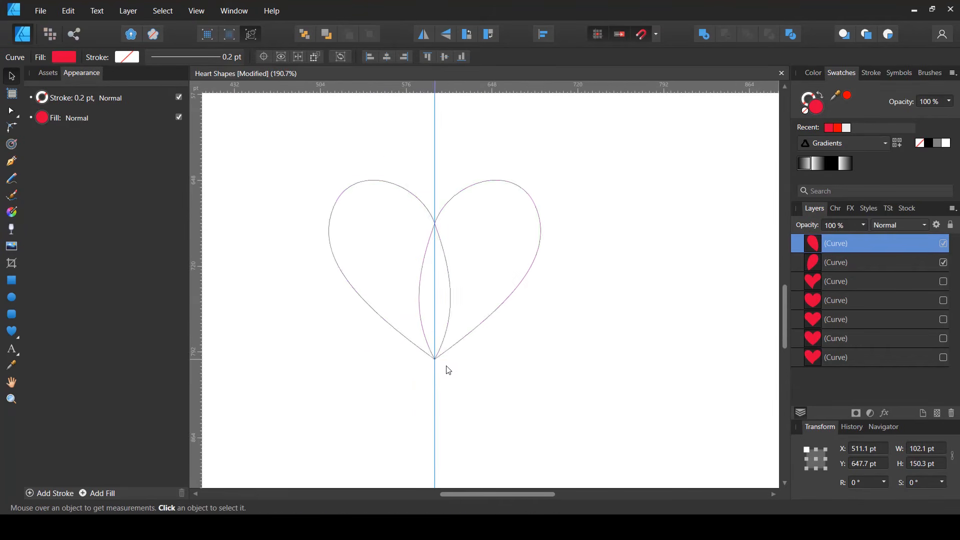
{"action": "left_click", "coordinate": [251, 35]}
{"action": "left_click", "coordinate": [542, 298]}
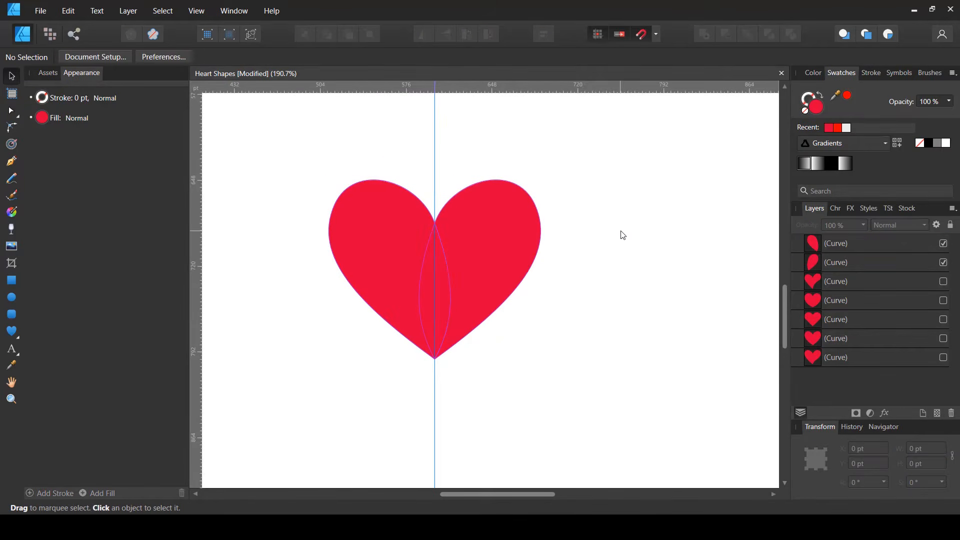
Combine the two mirrored half-hearts into a single heart shape with the Add operation.
{"action": "left_click", "coordinate": [850, 262]}
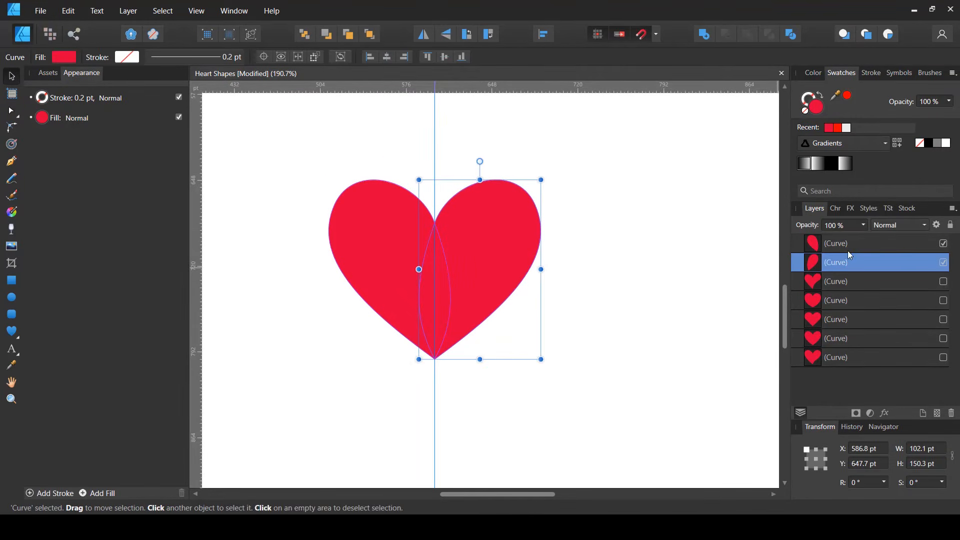
{"action": "left_click", "coordinate": [848, 243], "text": "shift"}
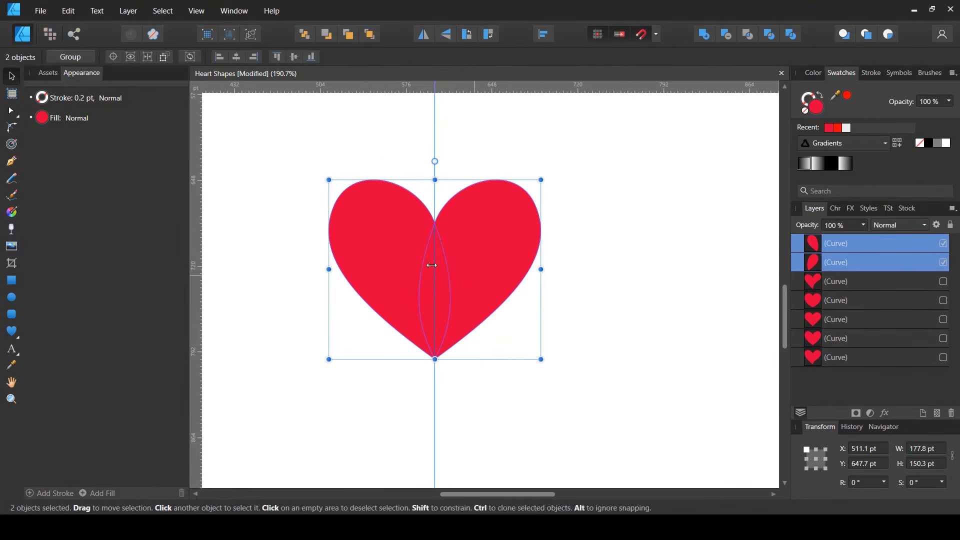
{"action": "left_click", "coordinate": [705, 35]}
{"action": "key", "text": "ctrl+0"}
{"action": "key", "text": "a"}
{"action": "left_click", "coordinate": [596, 326]}
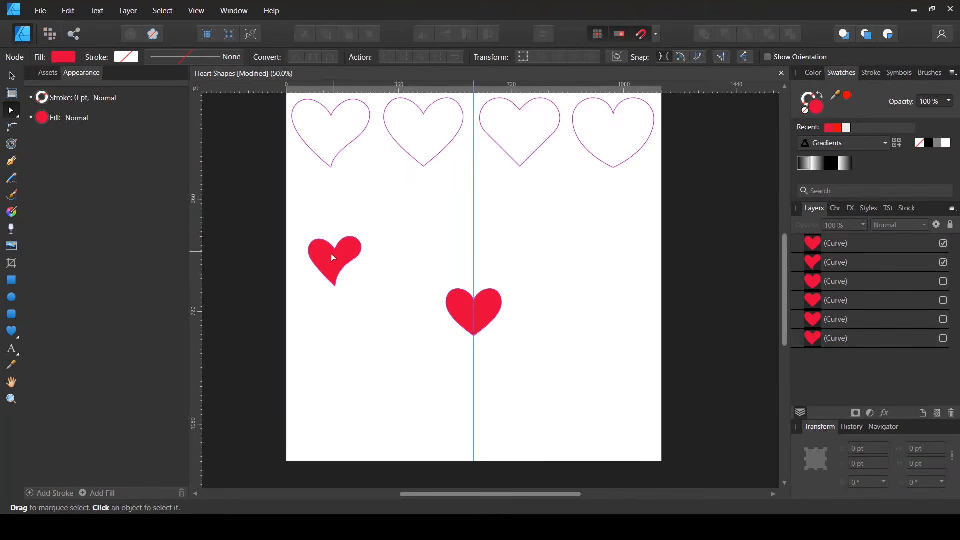
Move the lopsided Pen-drawn heart up slightly and place the merged heart beside it at about X 271 pt, Y 450 pt.
{"action": "left_click", "coordinate": [332, 255]}
{"action": "left_click", "coordinate": [361, 296]}
{"action": "key", "text": "v"}
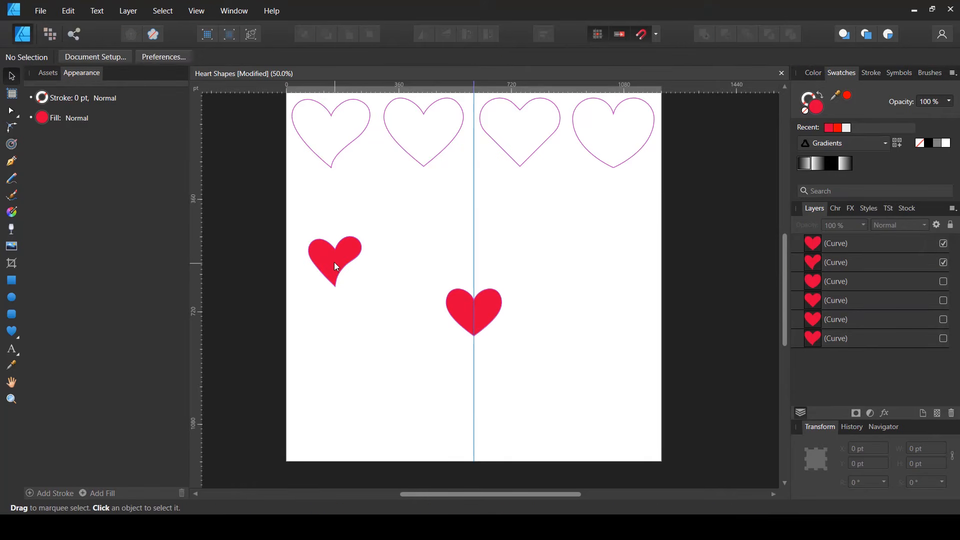
{"action": "left_click", "coordinate": [335, 266]}
{"action": "left_click_drag", "start_coordinate": [336, 266], "coordinate": [330, 254]}
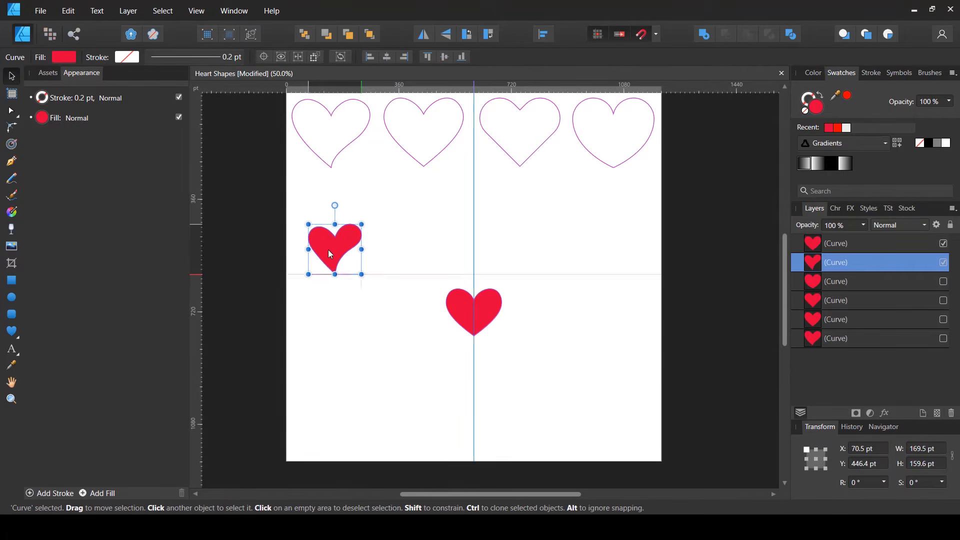
{"action": "left_click_drag", "start_coordinate": [495, 314], "coordinate": [420, 252]}
{"action": "left_click", "coordinate": [405, 310]}
{"action": "left_click", "coordinate": [403, 257]}
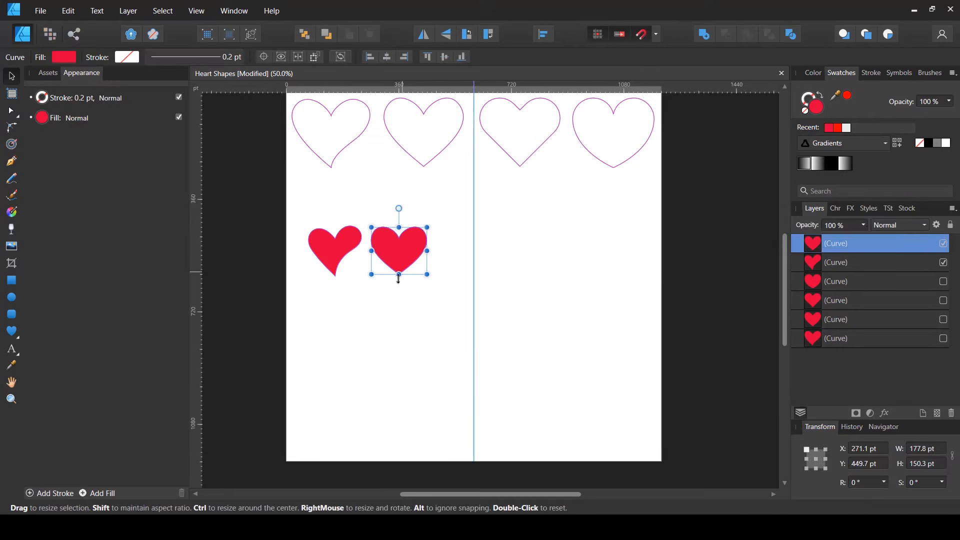
{"action": "left_click", "coordinate": [407, 336]}
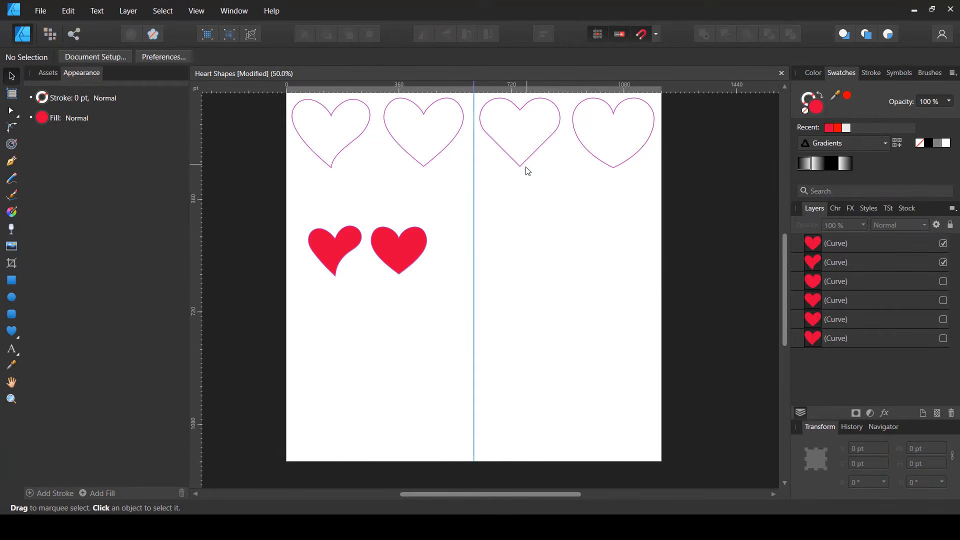
Make only the third heart of the upper row visible as a reference, leaving the other three hidden.
{"action": "left_click", "coordinate": [943, 320]}
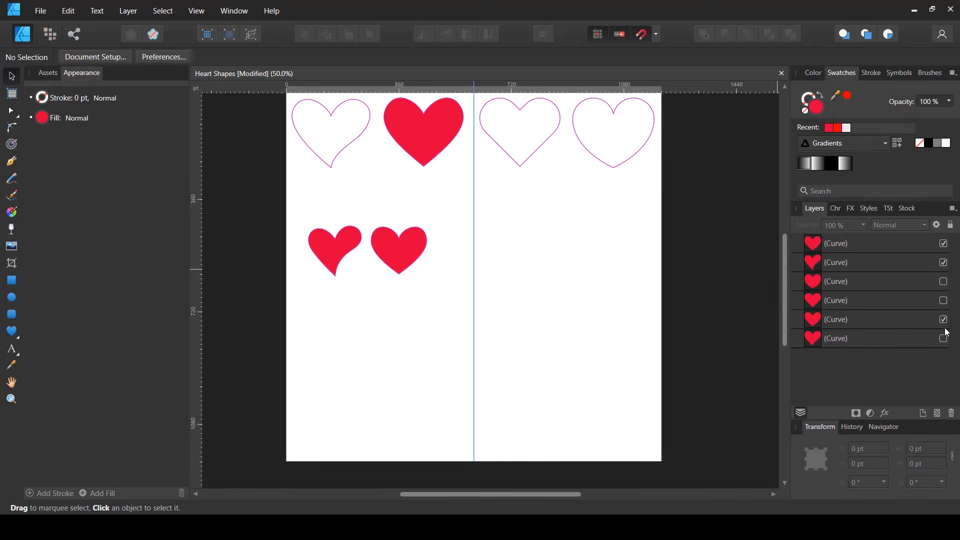
{"action": "left_click", "coordinate": [943, 320]}
{"action": "left_click", "coordinate": [943, 300]}
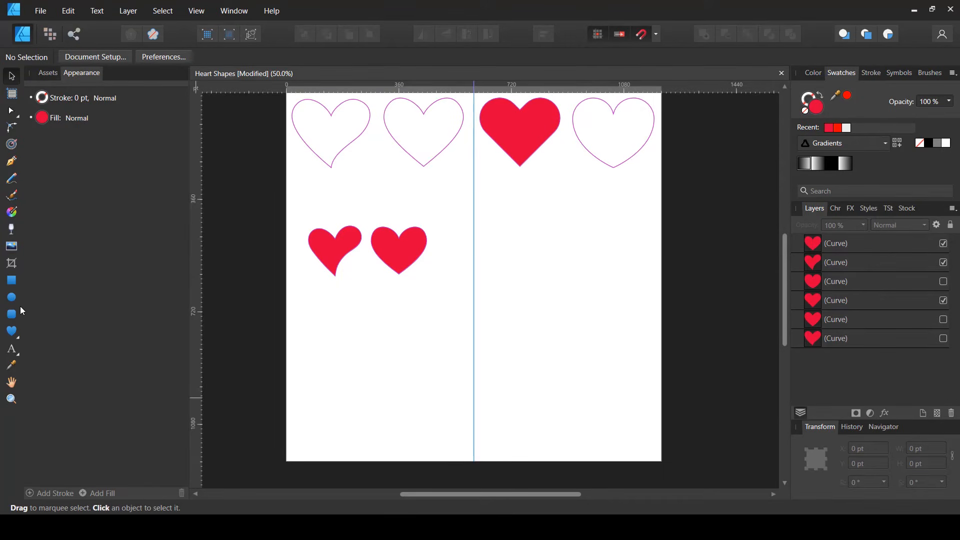
Draw a vertical rectangle of about 130 by 293 pt below the reference heart and round its corners at 50 %.
{"action": "left_click", "coordinate": [12, 281]}
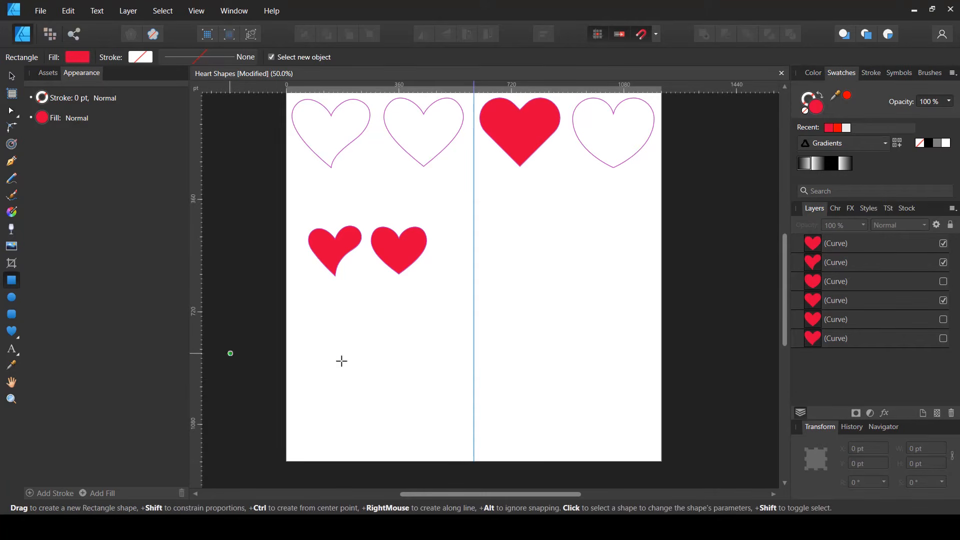
{"action": "left_click_drag", "start_coordinate": [494, 273], "coordinate": [534, 365]}
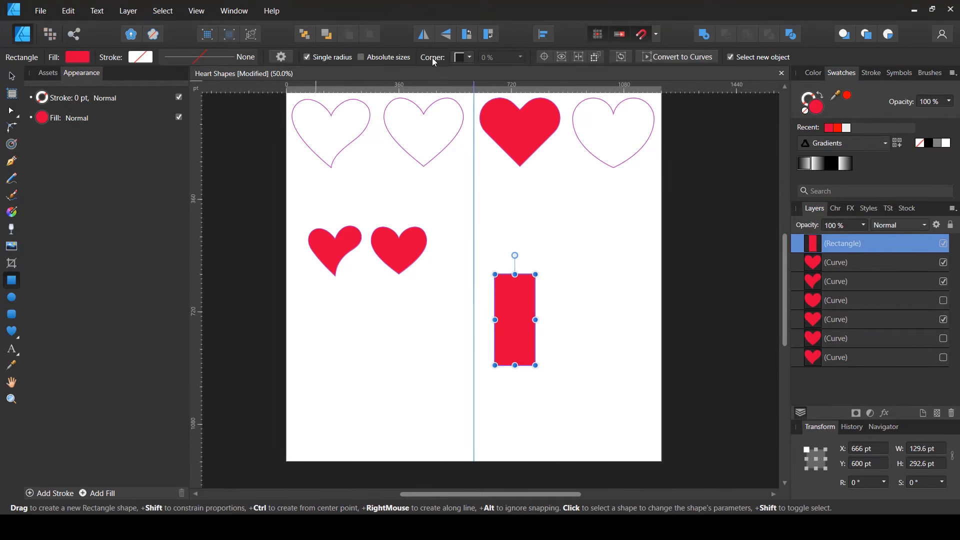
{"action": "left_click", "coordinate": [469, 58]}
{"action": "left_click", "coordinate": [456, 85]}
{"action": "left_click", "coordinate": [519, 56]}
{"action": "left_click_drag", "start_coordinate": [524, 71], "coordinate": [613, 69]}
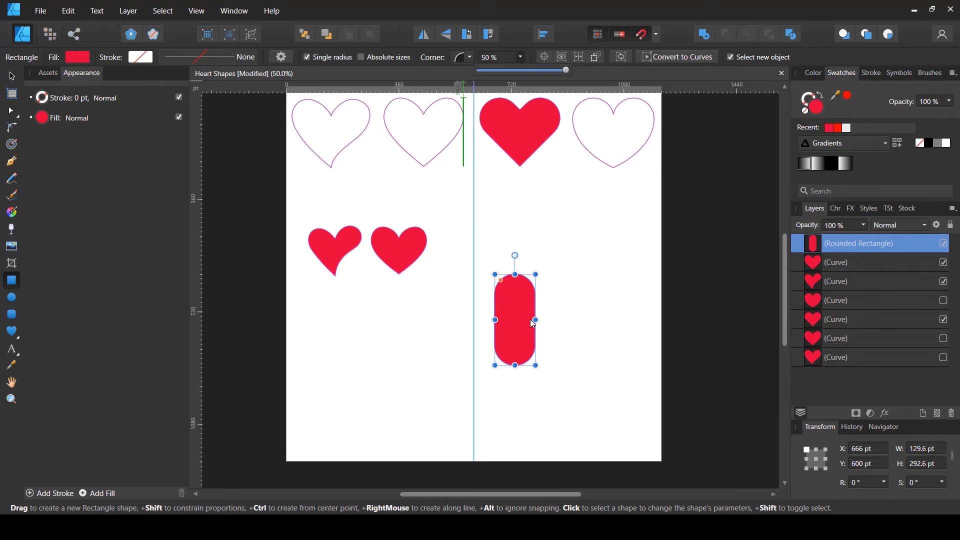
Lengthen the rounded rectangle to about 339 pt and rotate it by 45°.
{"action": "key", "text": "v"}
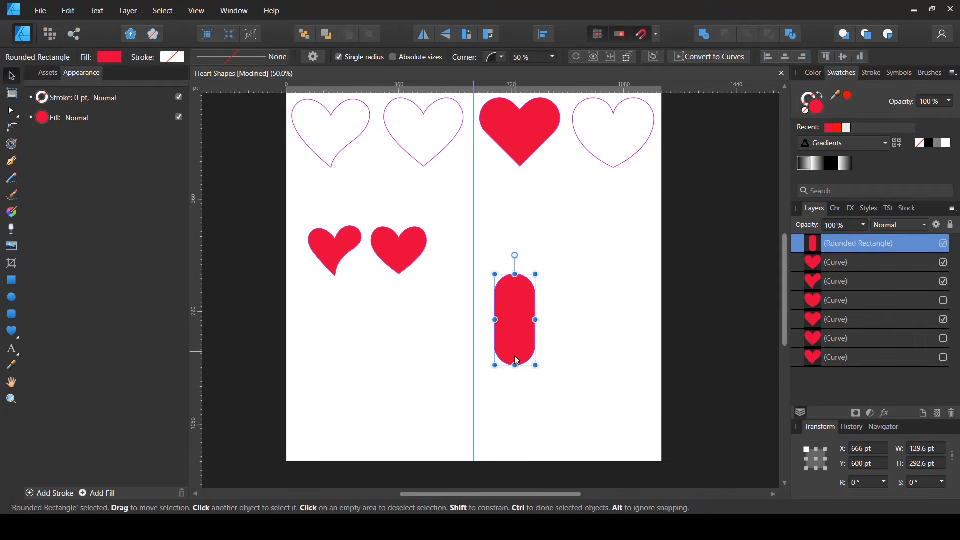
{"action": "left_click_drag", "start_coordinate": [515, 364], "coordinate": [516, 380]}
{"action": "scroll", "coordinate": [551, 346], "scroll_direction": "up", "scroll_amount": 2}
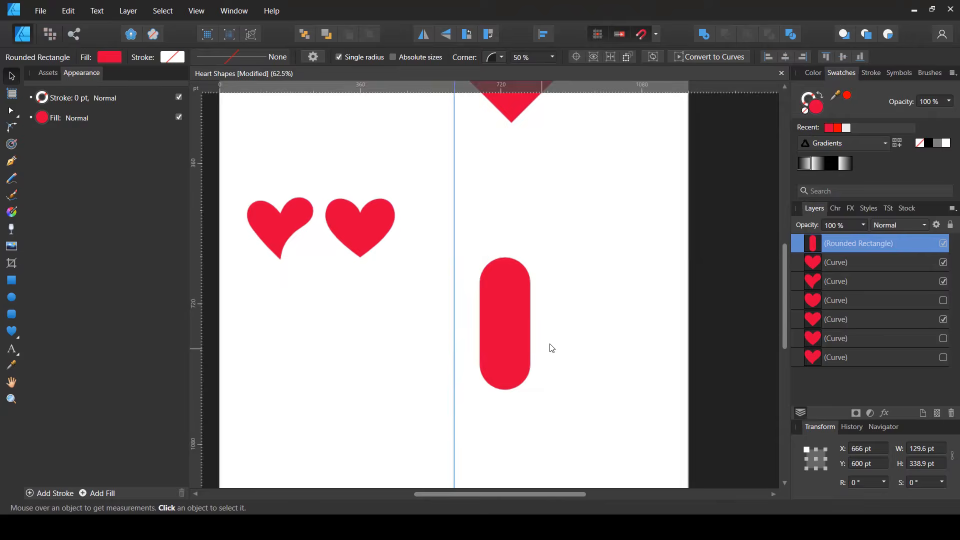
{"action": "left_click_drag", "start_coordinate": [474, 335], "coordinate": [484, 296]}
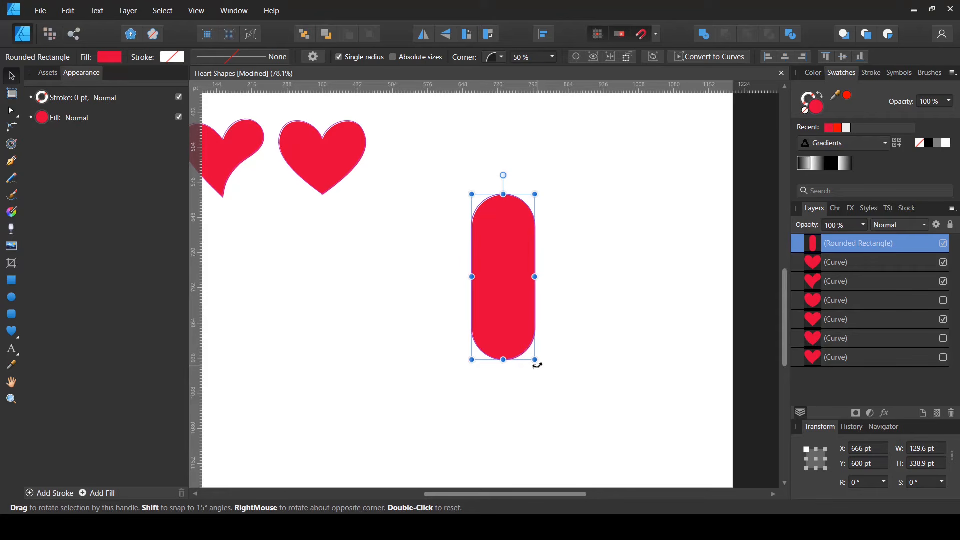
{"action": "left_click_drag", "start_coordinate": [537, 365], "coordinate": [645, 362]}
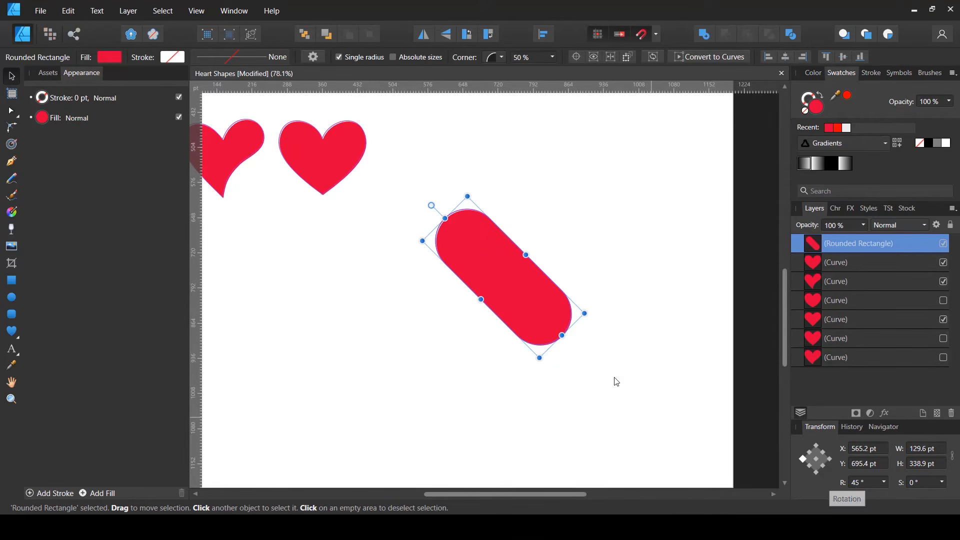
Duplicate the tilted rounded rectangle and flip the copy horizontally so the two form a cross.
{"action": "left_click", "coordinate": [534, 382]}
{"action": "left_click", "coordinate": [507, 254]}
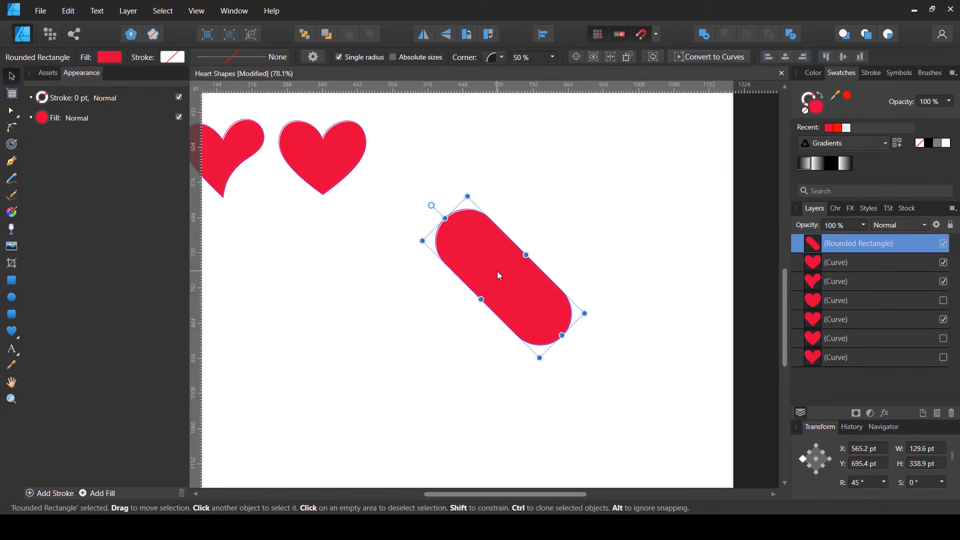
{"action": "key", "text": "ctrl+j"}
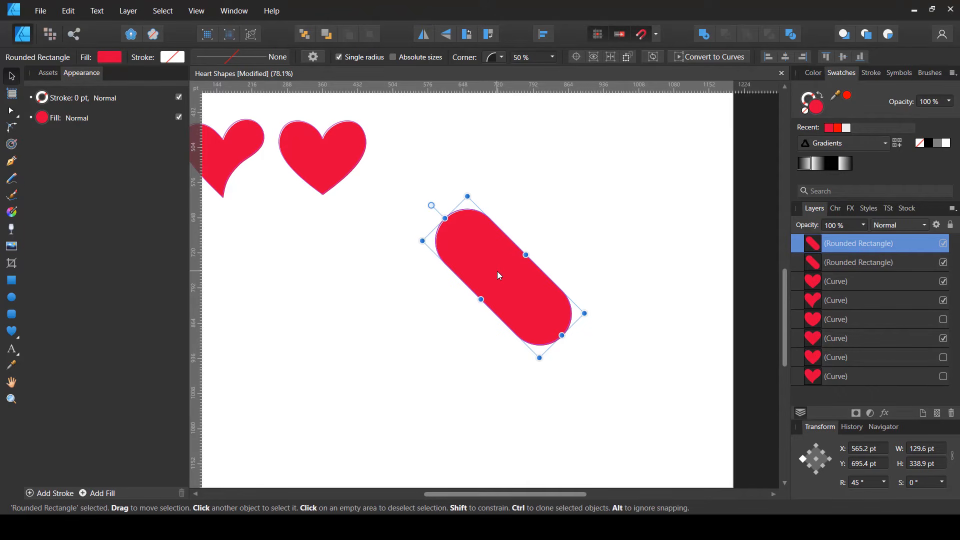
{"action": "left_click", "coordinate": [423, 34]}
{"action": "left_click", "coordinate": [589, 273]}
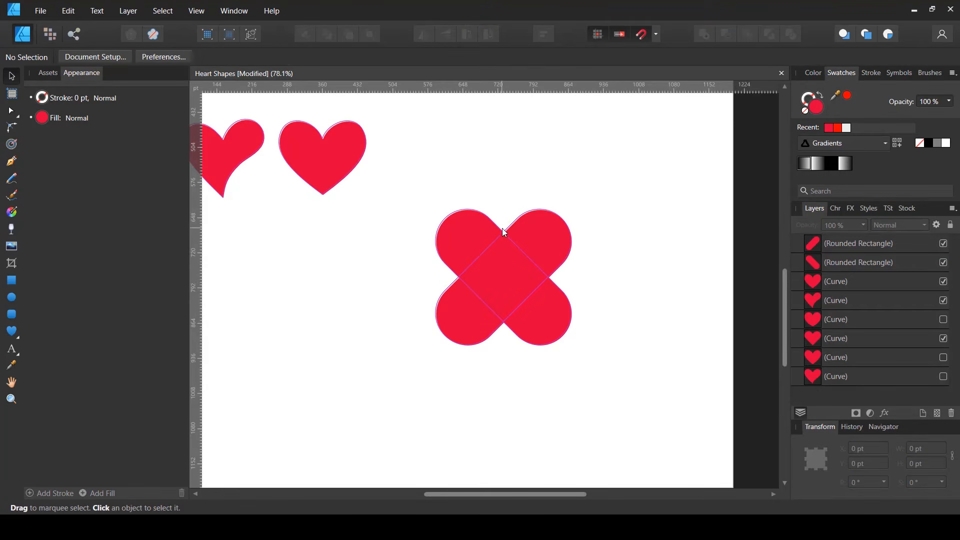
Shift the flipped rounded rectangle horizontally to X 764.8 pt so the two upper lobes overlap more closely.
{"action": "scroll", "coordinate": [504, 231], "scroll_direction": "up", "scroll_amount": 3}
{"action": "scroll", "coordinate": [529, 242], "scroll_direction": "up", "scroll_amount": 1}
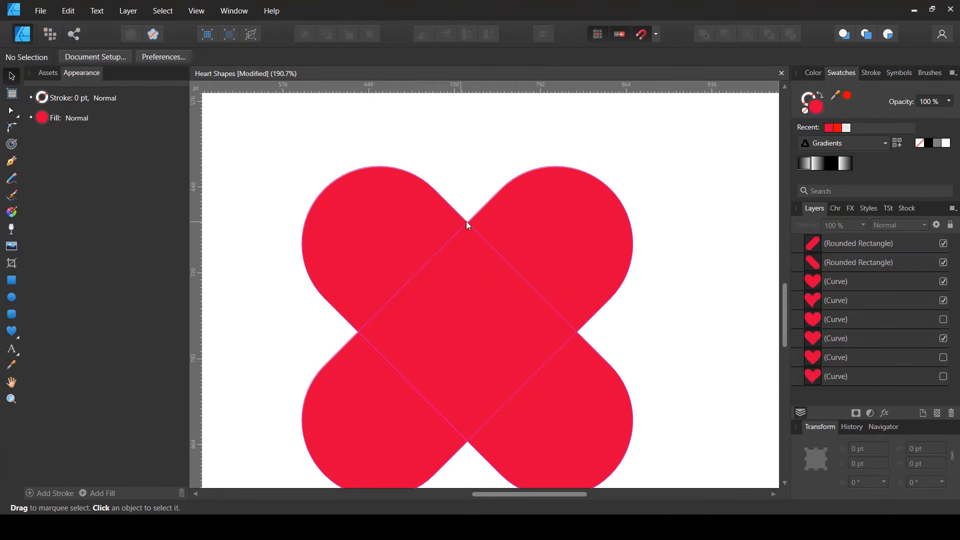
{"action": "scroll", "coordinate": [472, 223], "scroll_direction": "down", "scroll_amount": 2}
{"action": "left_click", "coordinate": [530, 214]}
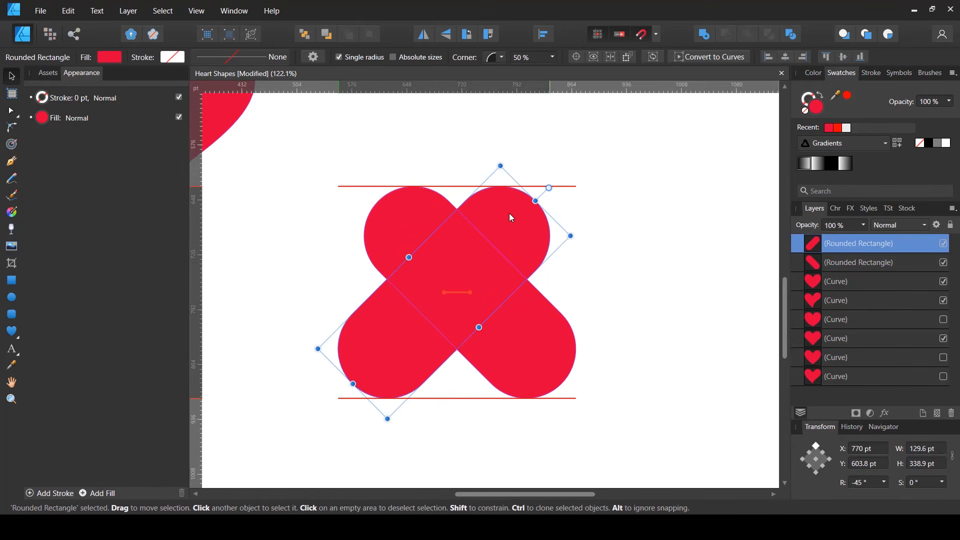
{"action": "mouse_move", "coordinate": [509, 218]}
{"action": "left_mouse_down"}
{"action": "mouse_move", "coordinate": [570, 216]}
{"action": "mouse_move", "coordinate": [490, 210]}
{"action": "mouse_move", "coordinate": [499, 206]}
{"action": "left_mouse_up"}
{"action": "left_click", "coordinate": [616, 270]}
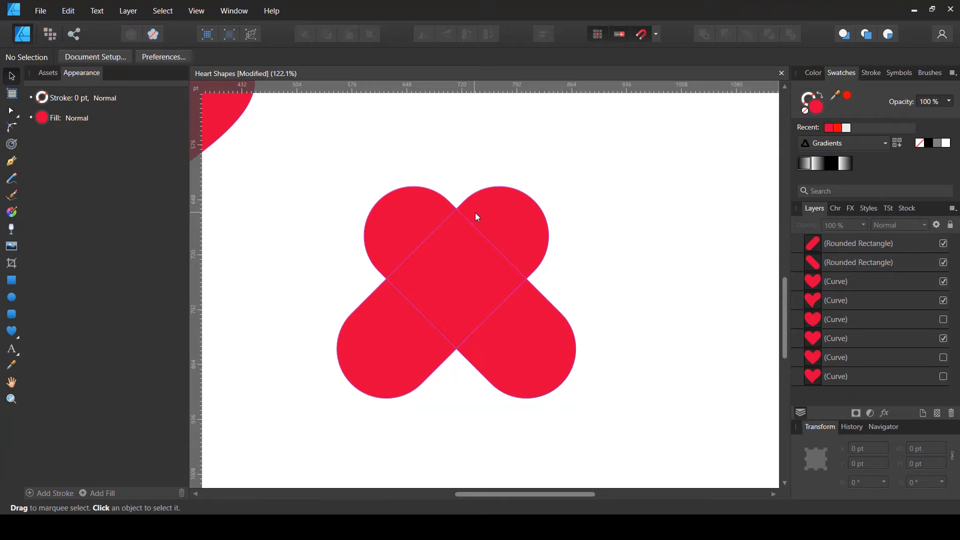
{"action": "left_click_drag", "start_coordinate": [474, 212], "coordinate": [508, 223]}
{"action": "left_click", "coordinate": [591, 278]}
{"action": "left_click", "coordinate": [682, 325]}
{"action": "left_click", "coordinate": [512, 220]}
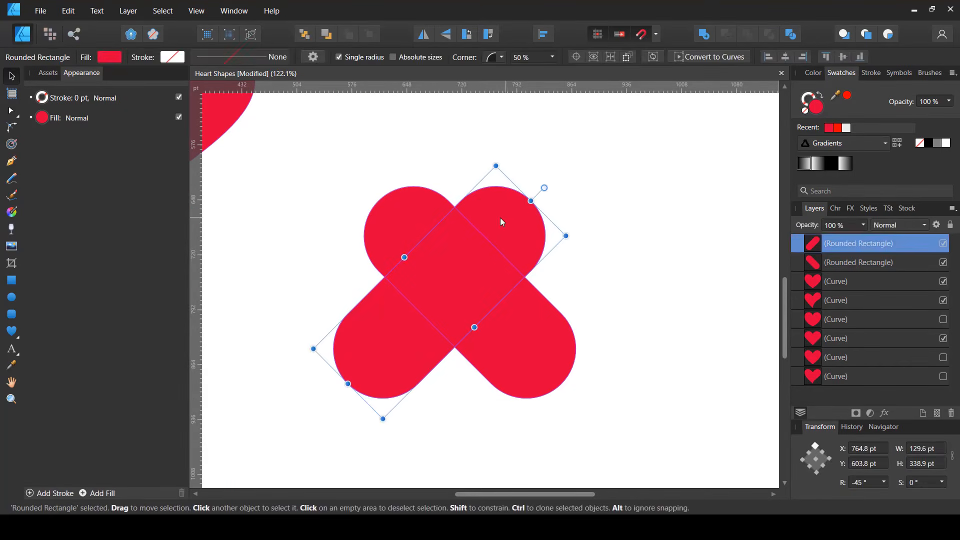
{"action": "key", "text": "Escape"}
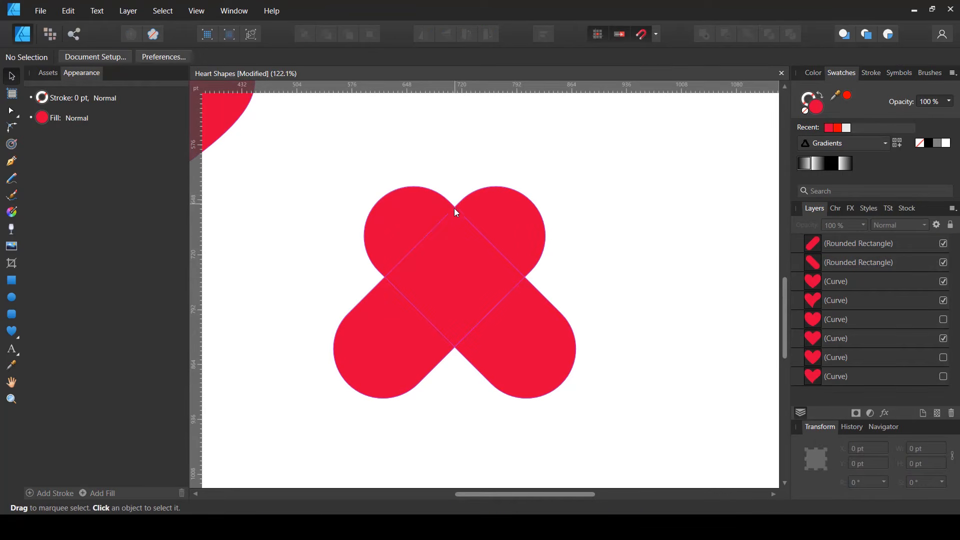
Divide the two crossed rounded rectangles into separate pieces and pull the upper-right lobe away from the rest.
{"action": "left_click", "coordinate": [816, 260]}
{"action": "left_click", "coordinate": [826, 245], "text": "shift"}
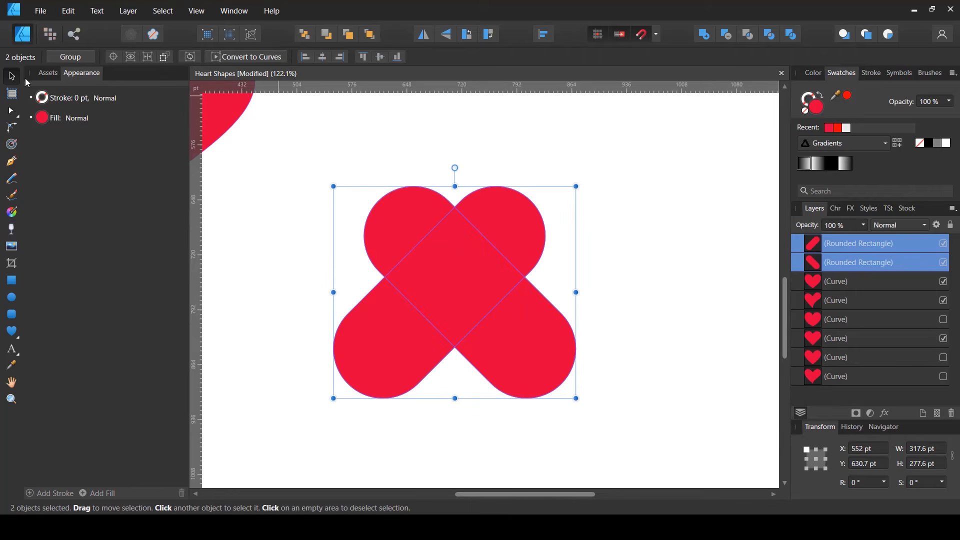
{"action": "left_click", "coordinate": [790, 34]}
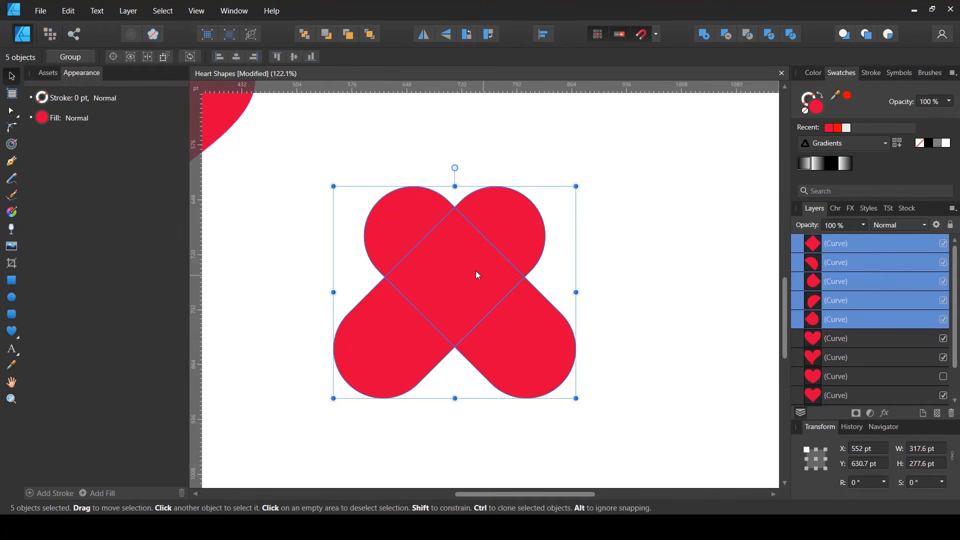
{"action": "left_click", "coordinate": [553, 261]}
{"action": "left_click_drag", "start_coordinate": [505, 220], "coordinate": [572, 181]}
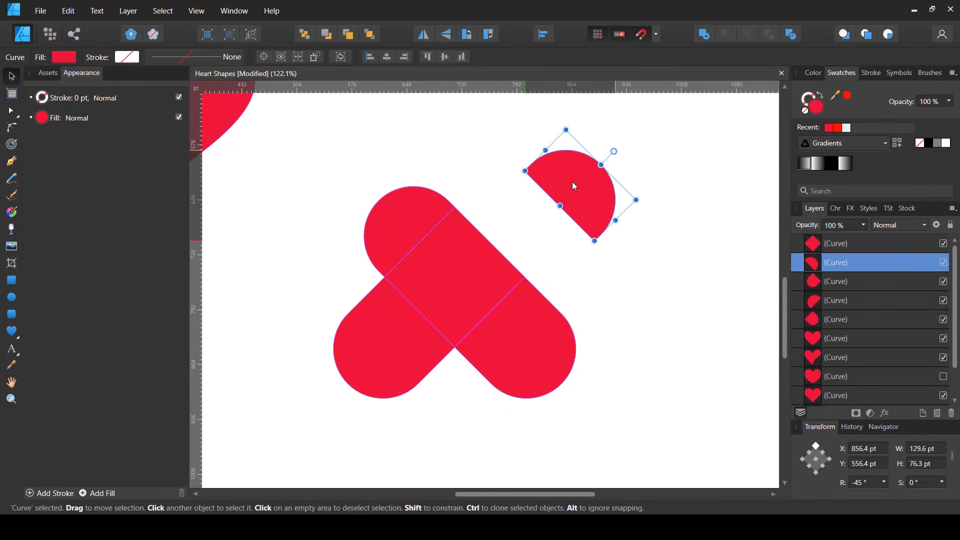
Return the upper-right lobe to its place, and pull out the upper-left lobe and central square in turn, undoing each move.
{"action": "key", "text": "ctrl+z"}
{"action": "left_click_drag", "start_coordinate": [399, 225], "coordinate": [359, 183]}
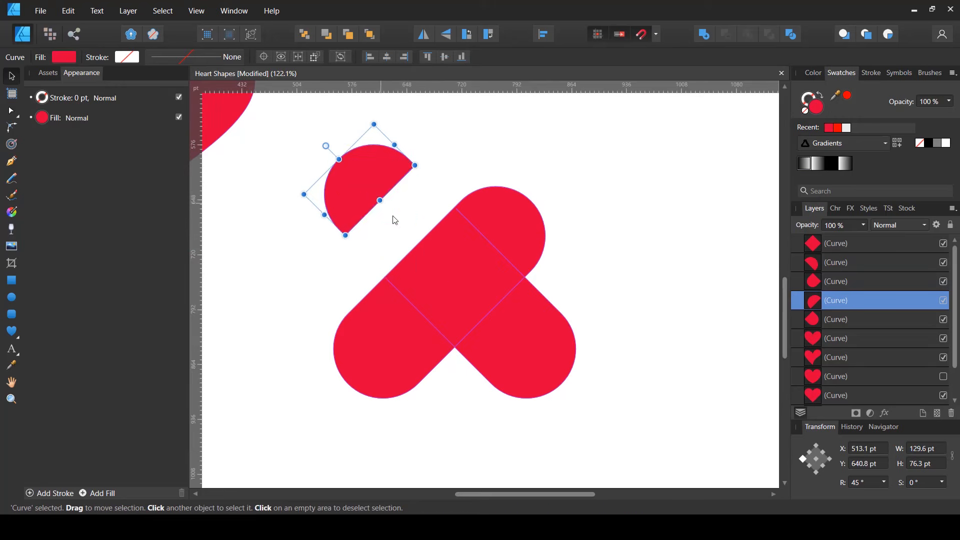
{"action": "key", "text": "ctrl+z"}
{"action": "left_click_drag", "start_coordinate": [461, 300], "coordinate": [635, 284]}
{"action": "key", "text": "ctrl+z"}
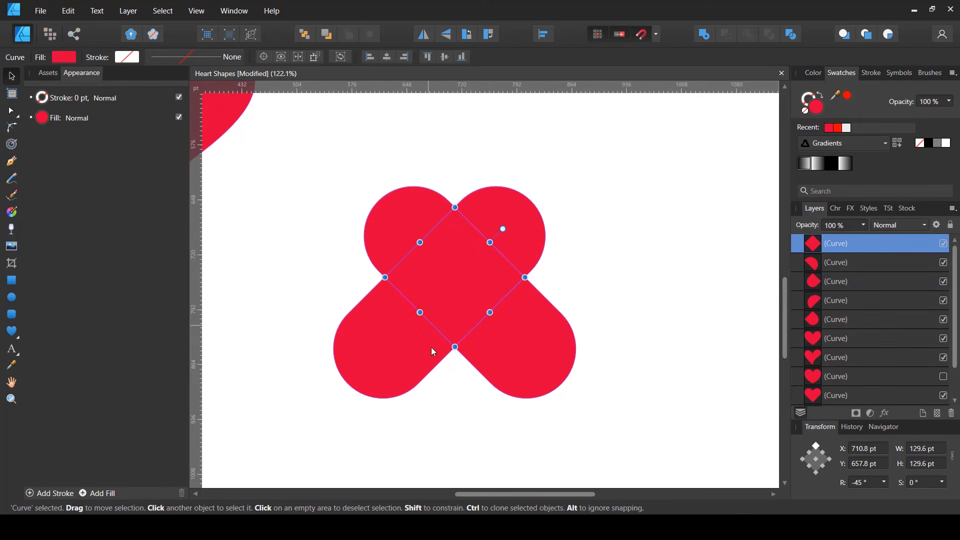
Delete the two lower rounded pieces of the divided cross, keeping the central square and both upper lobes.
{"action": "left_click", "coordinate": [469, 441]}
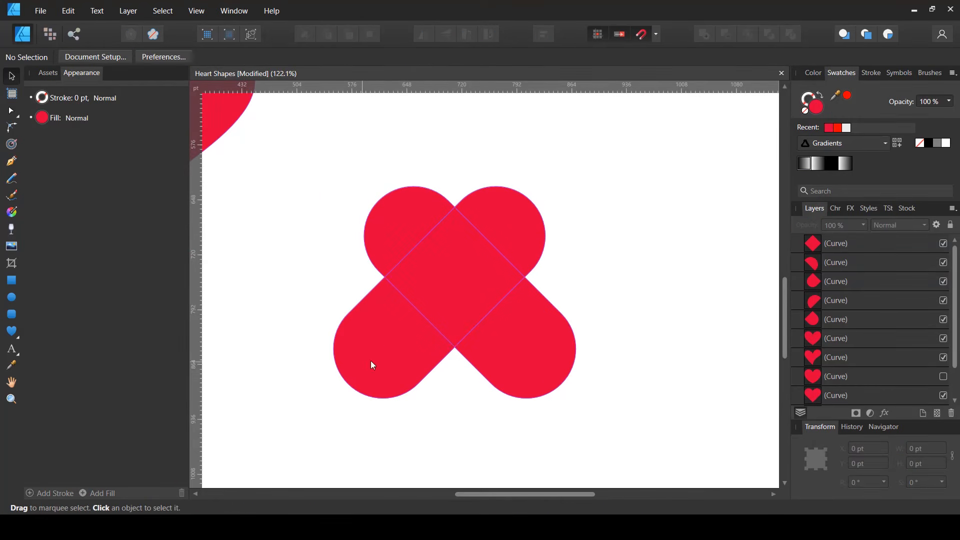
{"action": "left_click", "coordinate": [531, 357]}
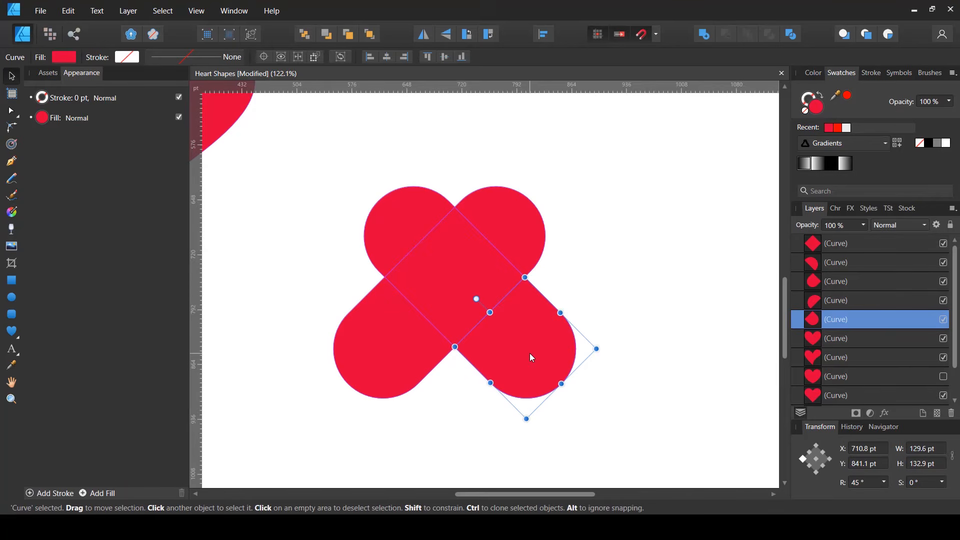
{"action": "left_click", "coordinate": [383, 333], "text": "shift"}
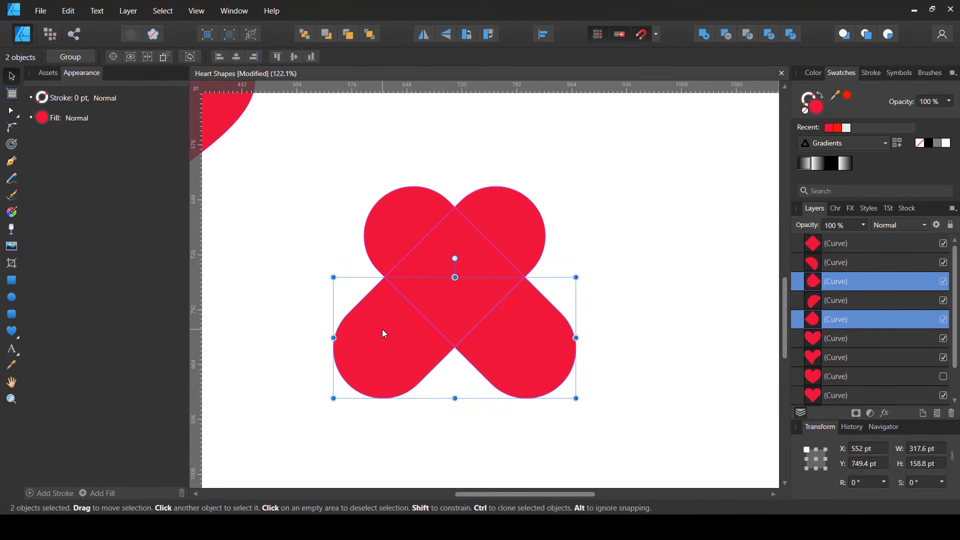
{"action": "key", "text": "Delete"}
{"action": "left_click", "coordinate": [536, 366]}
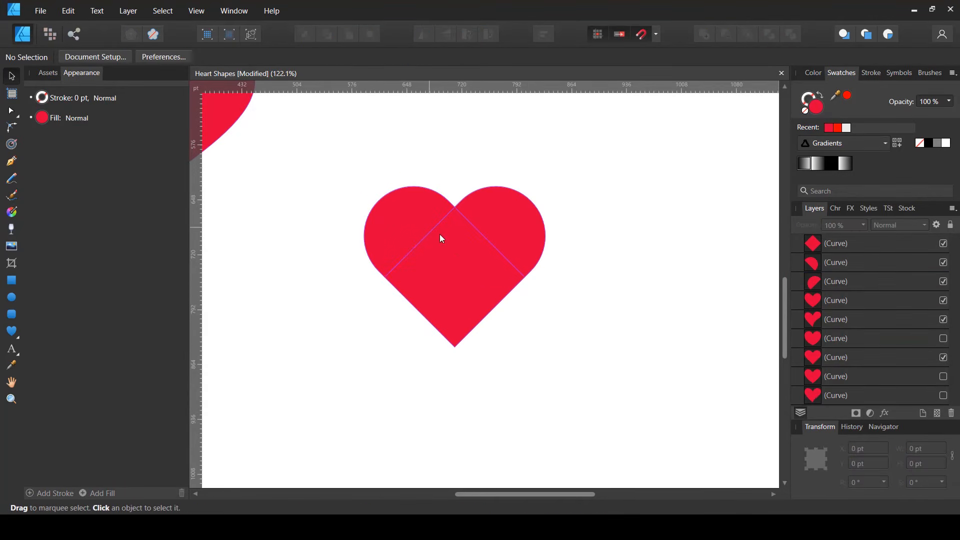
Pull the upper-left and upper-right lobes away from the central square one at a time, undoing each move.
{"action": "left_click_drag", "start_coordinate": [401, 223], "coordinate": [388, 205]}
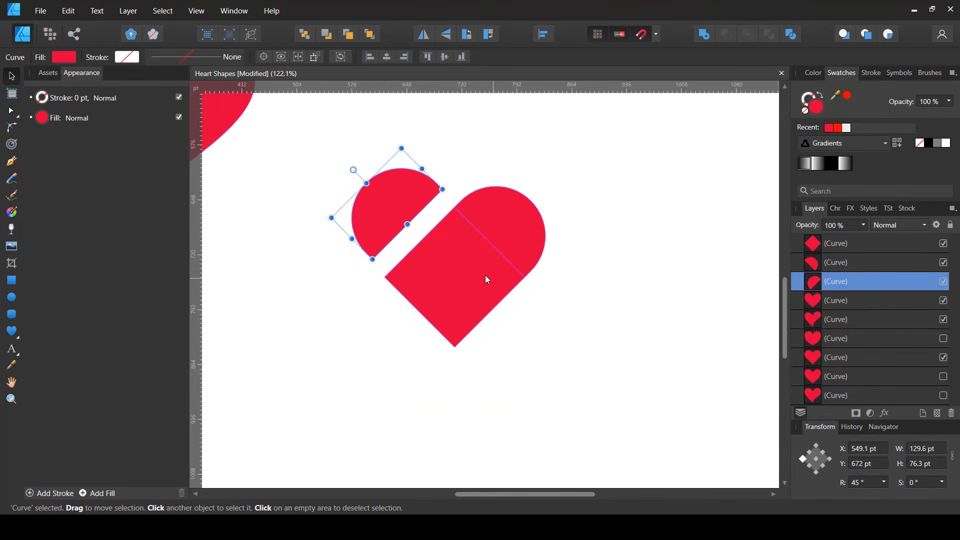
{"action": "key", "text": "ctrl+z"}
{"action": "left_click_drag", "start_coordinate": [499, 236], "coordinate": [520, 226]}
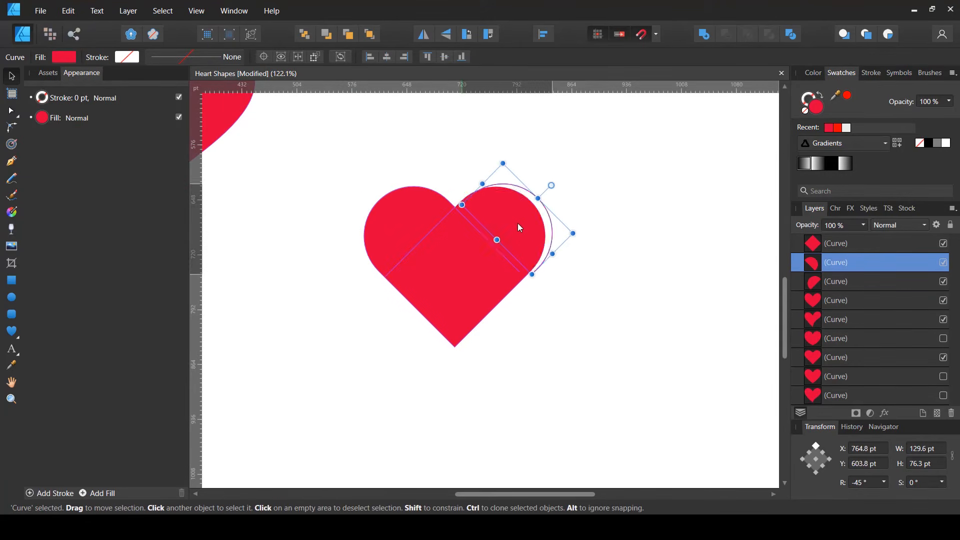
{"action": "key", "text": "ctrl+z"}
{"action": "left_click", "coordinate": [542, 317]}
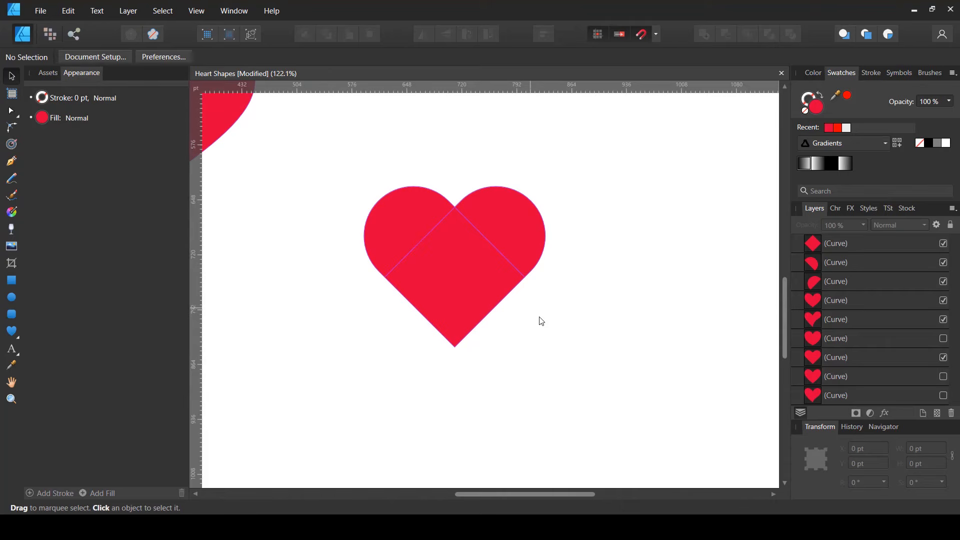
Bend the straight inner edge of each upper lobe inward with the Node tool so both lobes overlap the central square.
{"action": "left_click", "coordinate": [439, 268]}
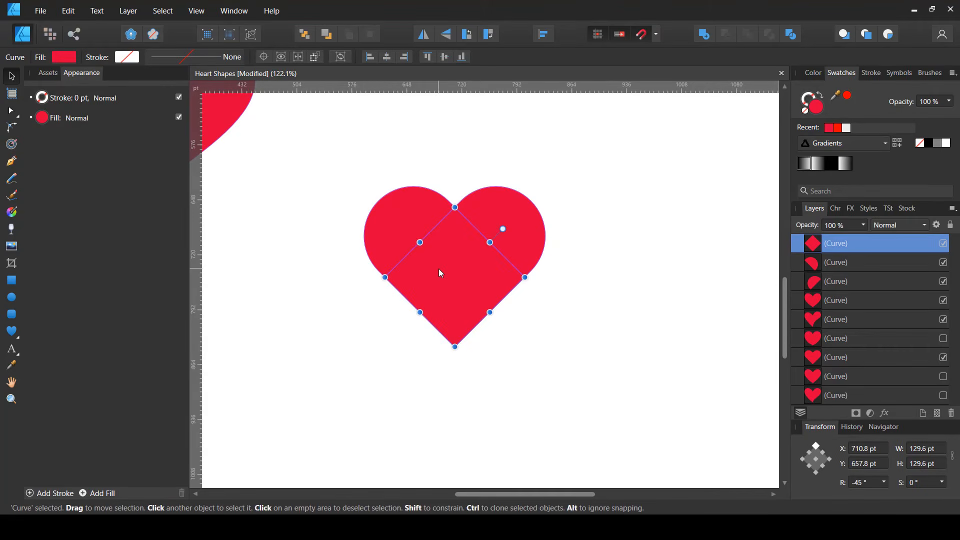
{"action": "left_click", "coordinate": [521, 206]}
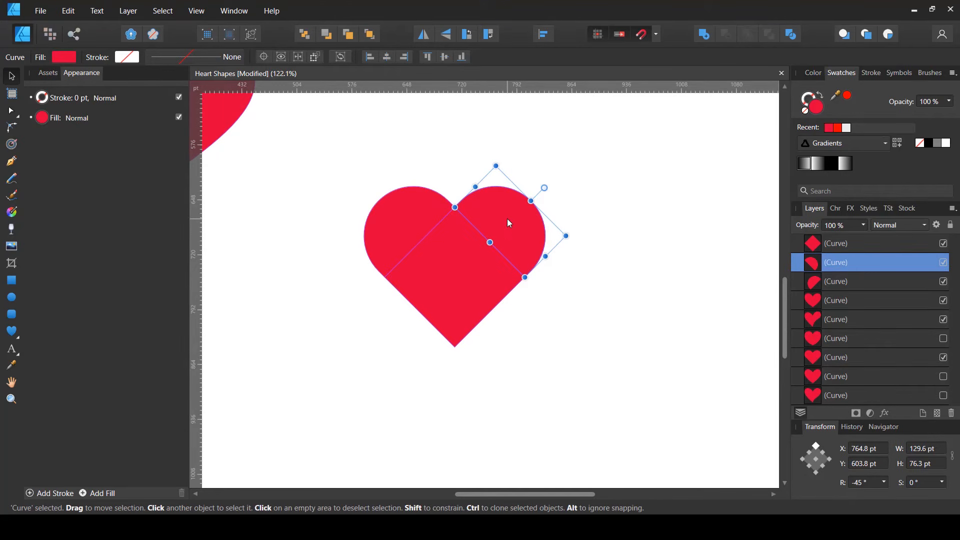
{"action": "left_click", "coordinate": [10, 111]}
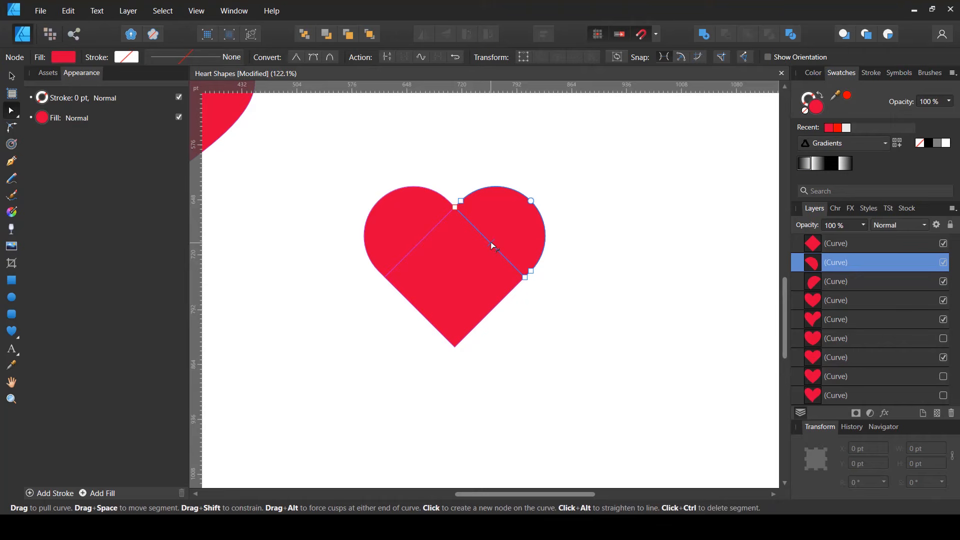
{"action": "mouse_move", "coordinate": [491, 242]}
{"action": "left_mouse_down"}
{"action": "mouse_move", "coordinate": [455, 274]}
{"action": "mouse_move", "coordinate": [482, 250]}
{"action": "left_mouse_up"}
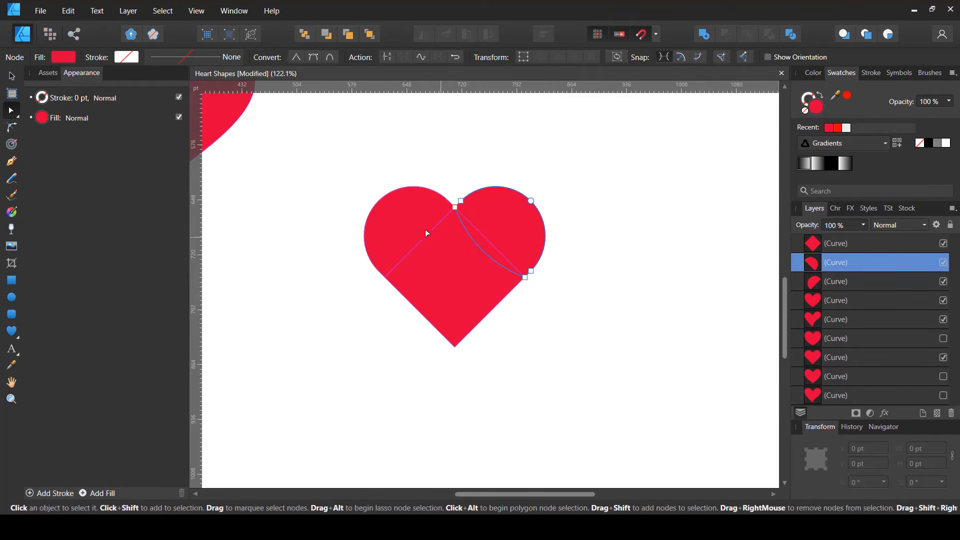
{"action": "left_click", "coordinate": [408, 222]}
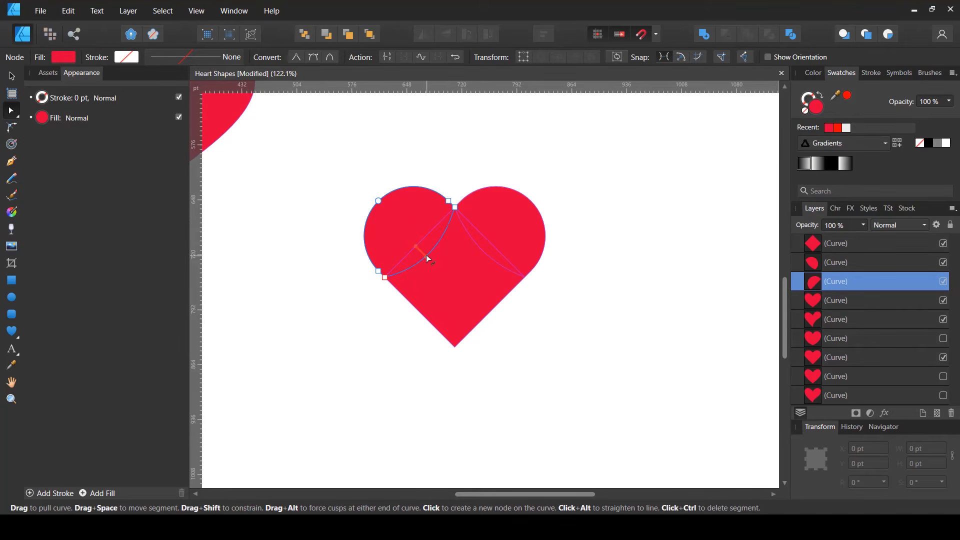
Merge the two bulged lobes and the central square into a single heart curve.
{"action": "key", "text": "v"}
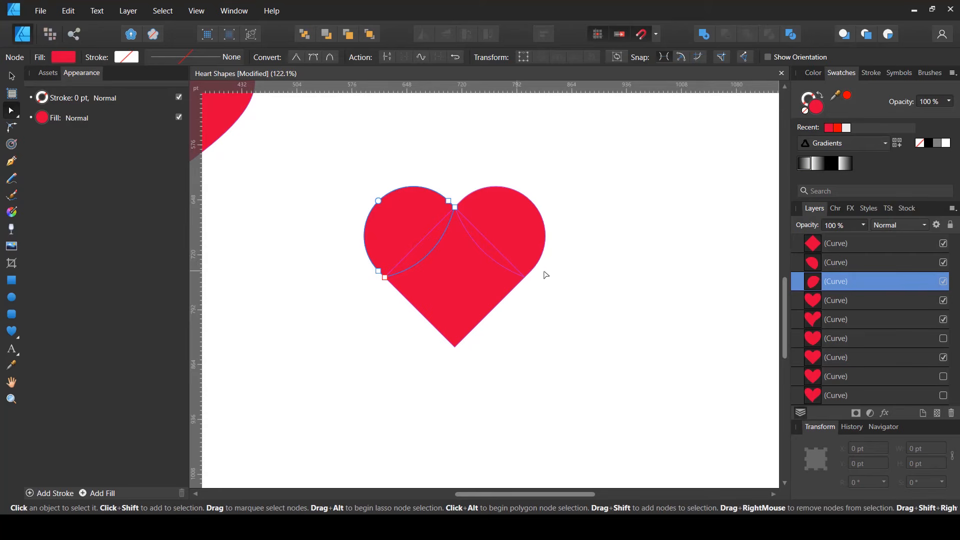
{"action": "left_click", "coordinate": [837, 260], "text": "shift"}
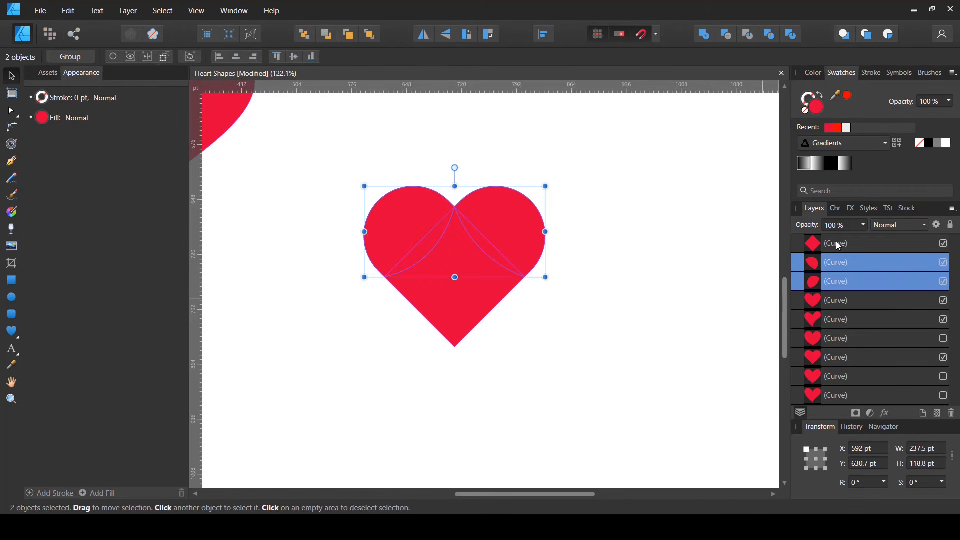
{"action": "left_click", "coordinate": [836, 241], "text": "shift"}
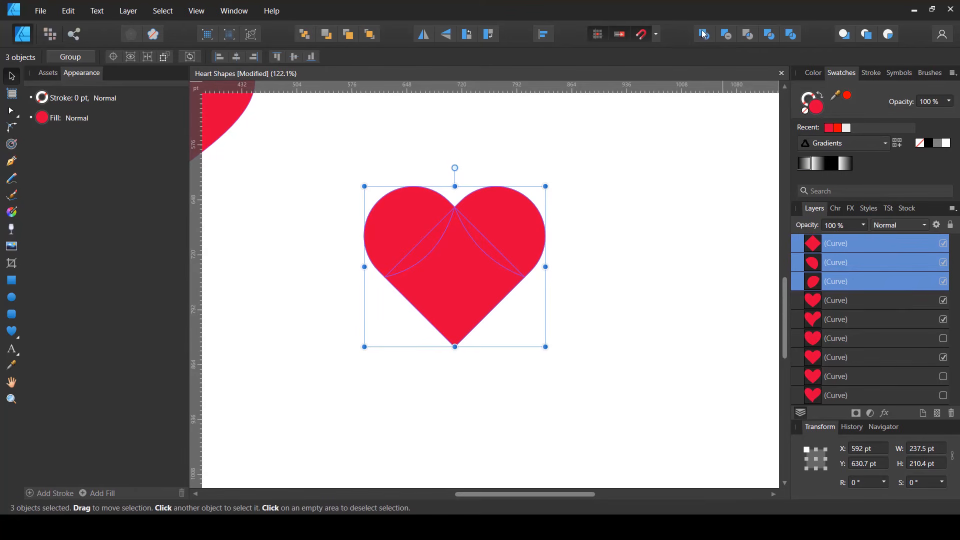
{"action": "left_click", "coordinate": [538, 183]}
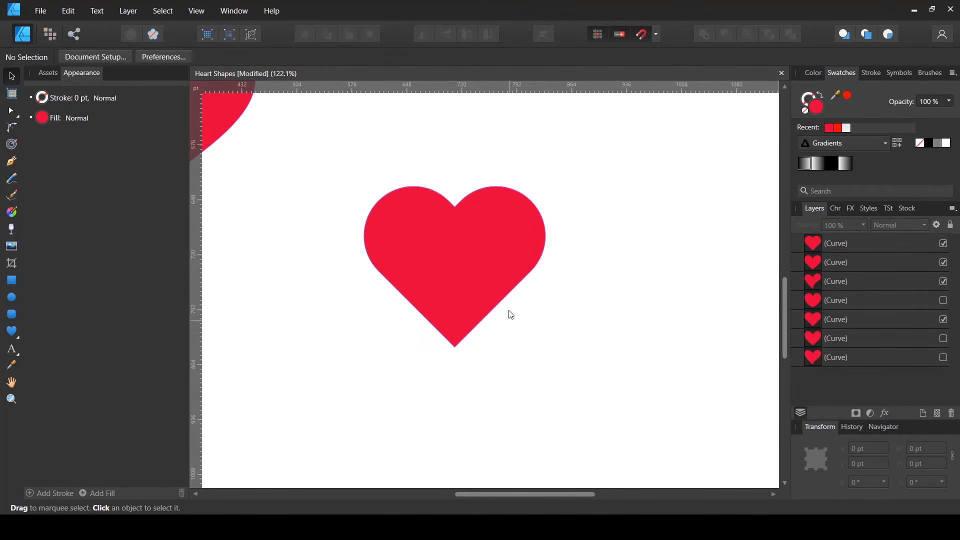
Scale the merged heart to about 186.5 × 165.2 pt and place it beside the two small hearts in the lower row.
{"action": "scroll", "coordinate": [504, 292], "scroll_direction": "down", "scroll_amount": 4}
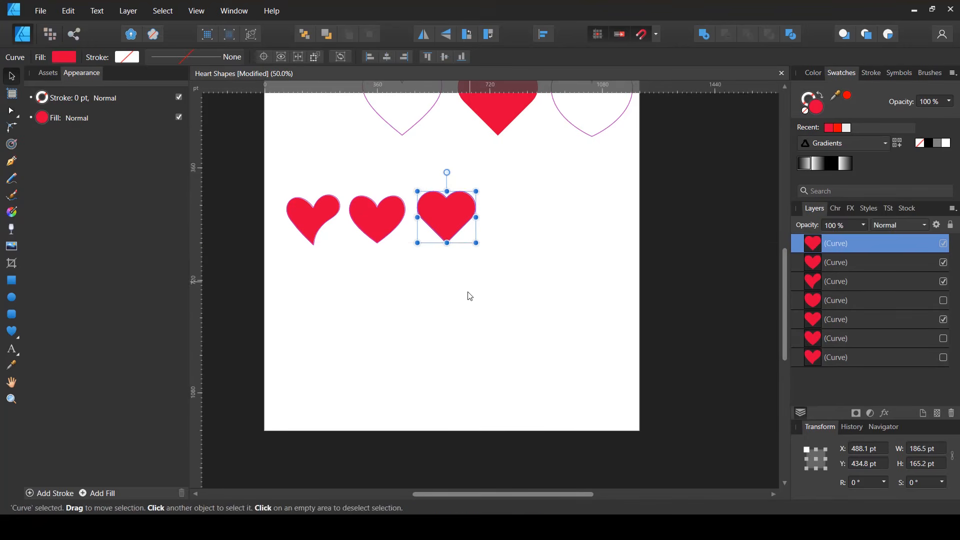
{"action": "left_click", "coordinate": [470, 296]}
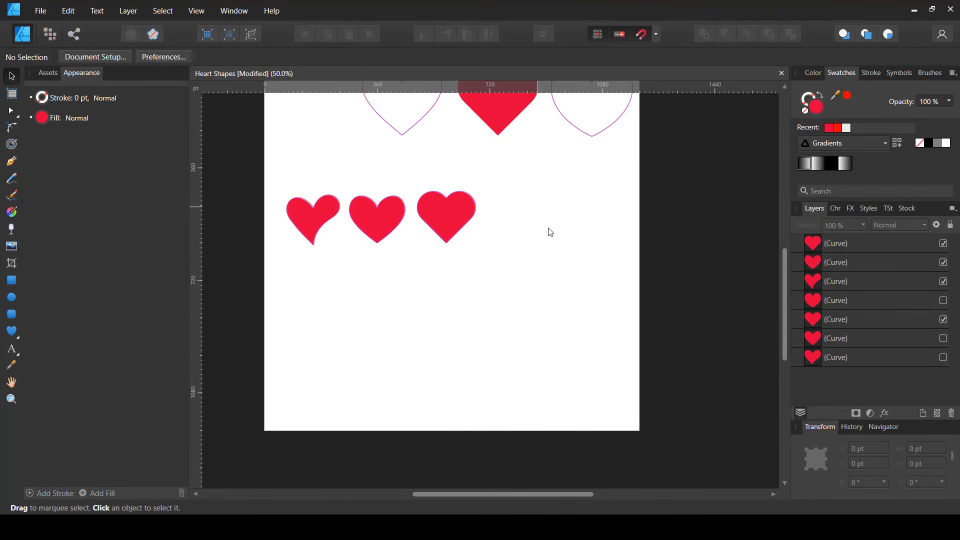
{"action": "left_click_drag", "start_coordinate": [546, 229], "coordinate": [546, 272]}
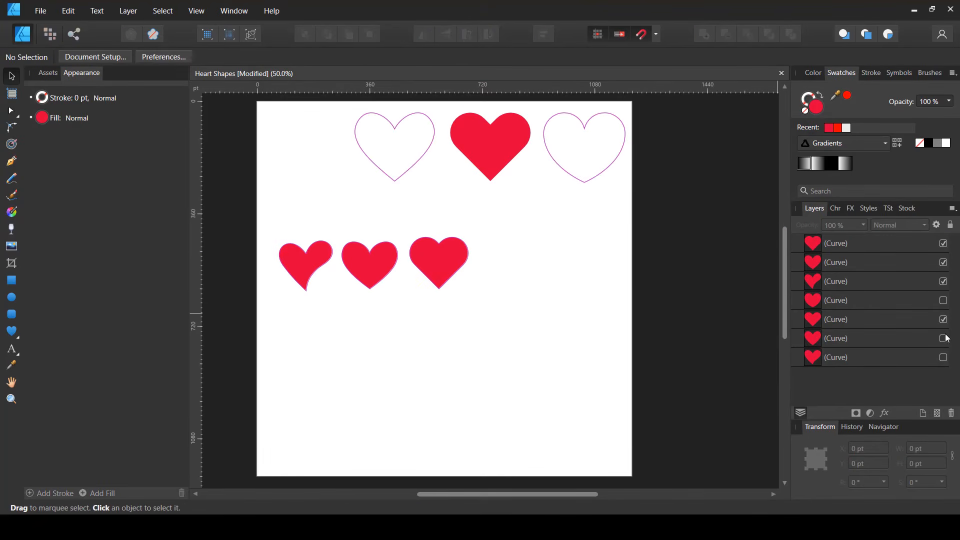
Make all the hidden heart layers visible again.
{"action": "left_click", "coordinate": [943, 301]}
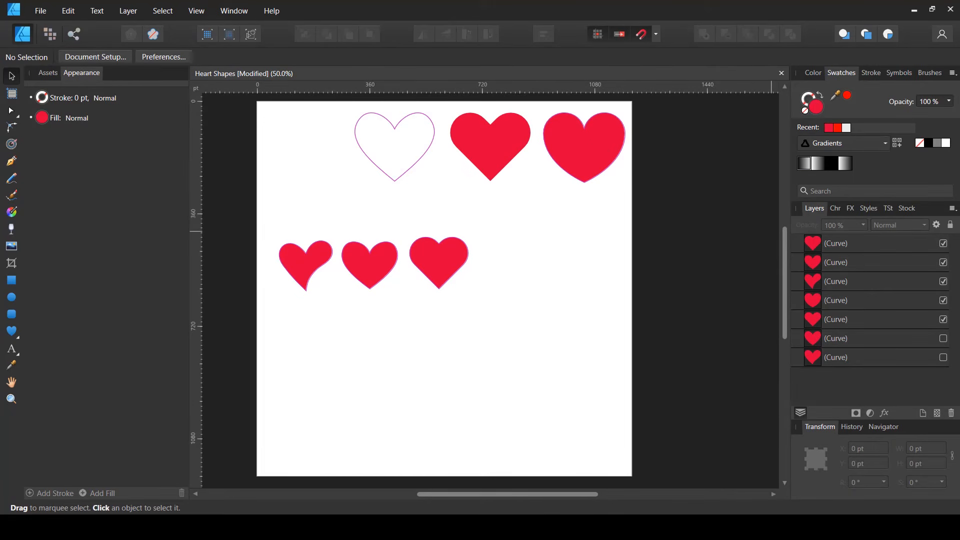
{"action": "left_click", "coordinate": [943, 357]}
{"action": "left_click", "coordinate": [943, 338]}
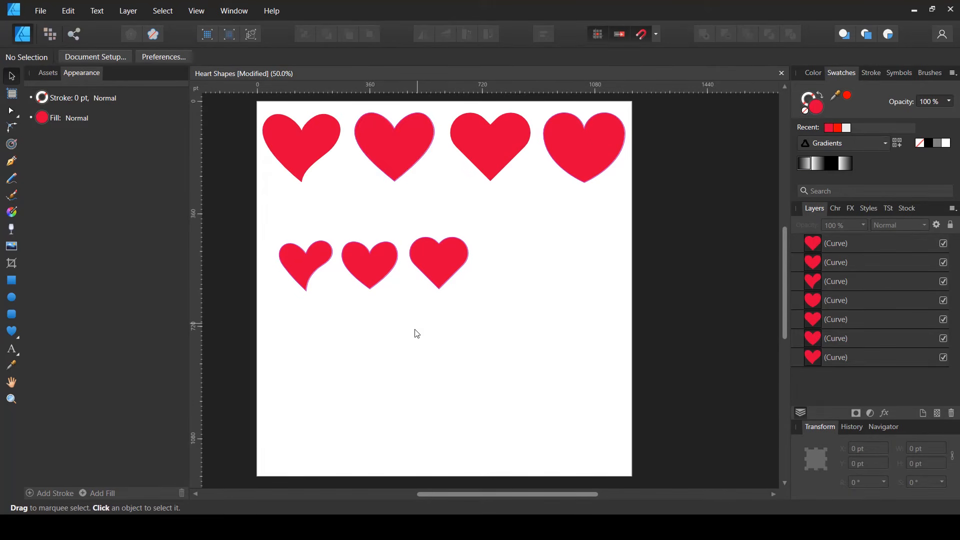
Draw a circle about 129.1 pt in diameter in the empty area below the lower row of hearts.
{"action": "scroll", "coordinate": [455, 397], "scroll_direction": "up", "scroll_amount": 3}
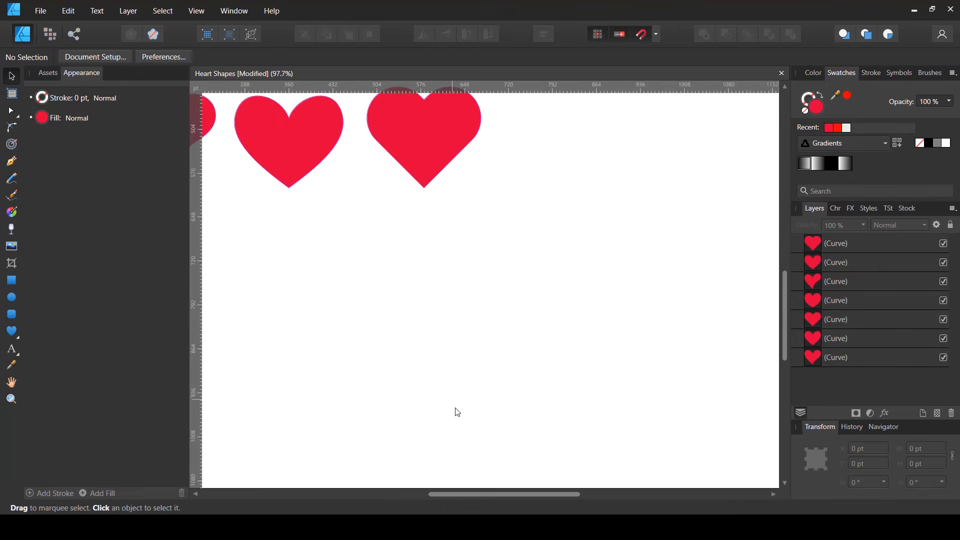
{"action": "key", "text": "space"}
{"action": "left_click_drag", "start_coordinate": [458, 412], "coordinate": [480, 329]}
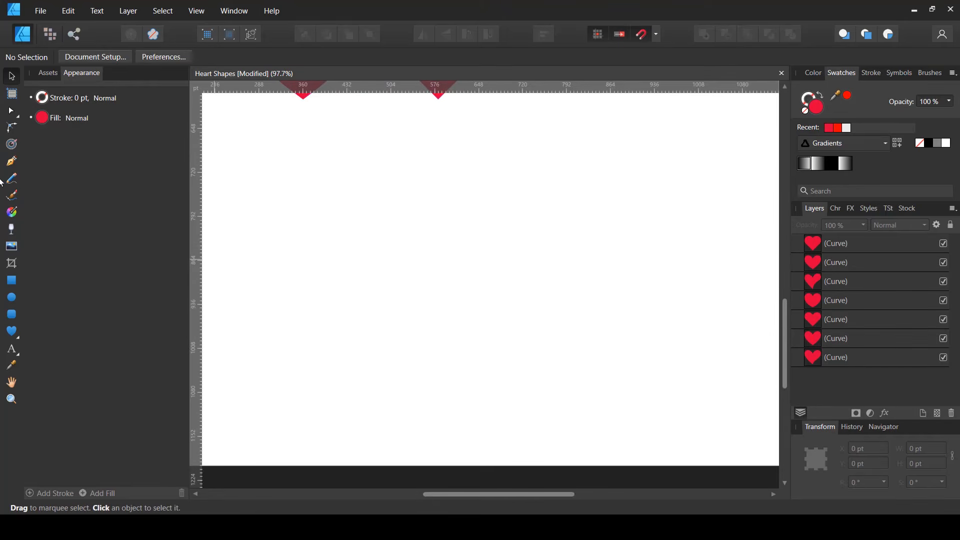
{"action": "left_click", "coordinate": [12, 299]}
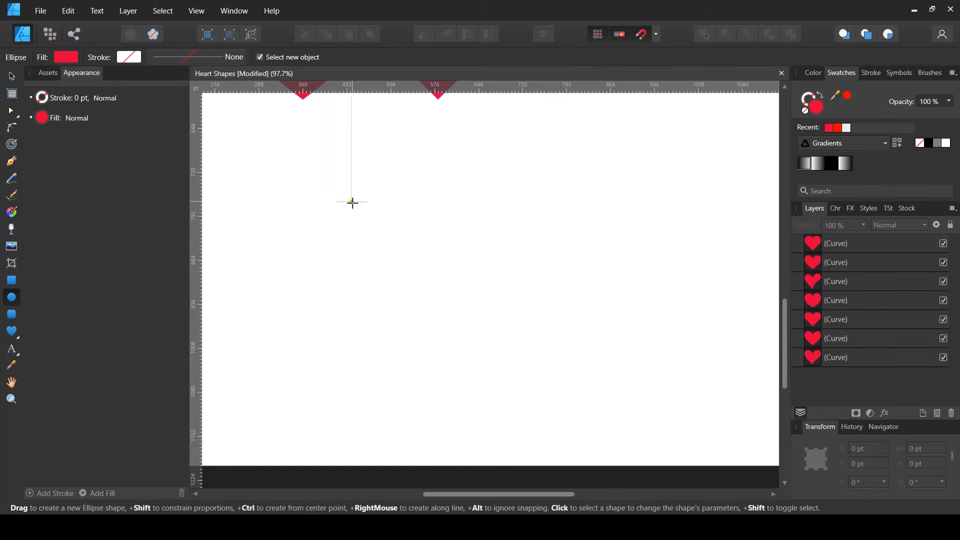
{"action": "left_click_drag", "start_coordinate": [352, 202], "coordinate": [435, 277]}
{"action": "key", "text": "v"}
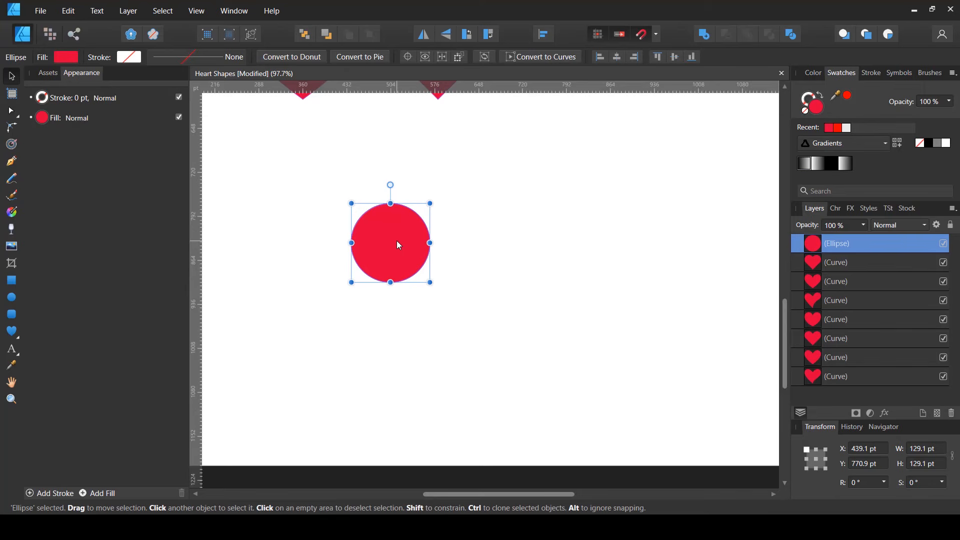
Duplicate the circle and place the copy directly to its right so the two circles touch side by side.
{"action": "key", "text": "ctrl+j"}
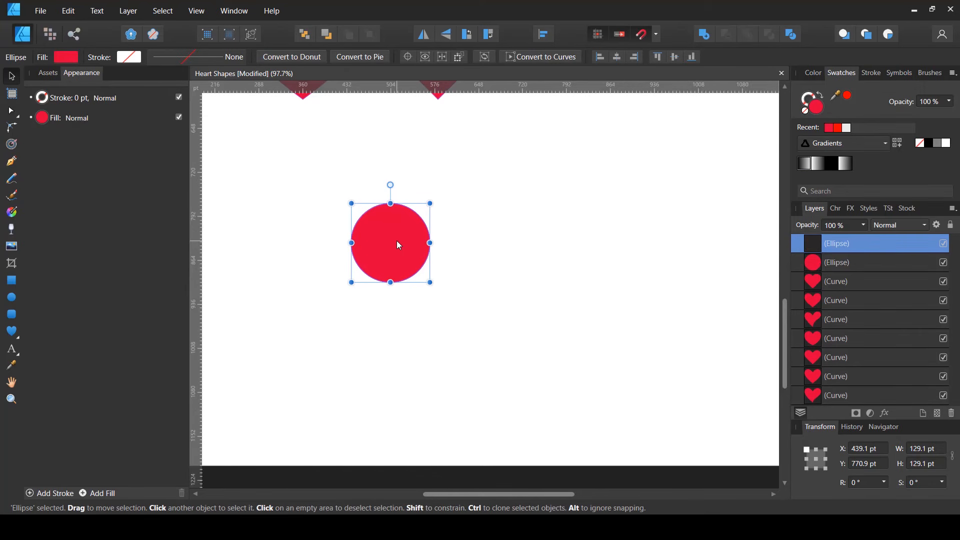
{"action": "left_click_drag", "start_coordinate": [405, 244], "coordinate": [475, 253]}
{"action": "left_click", "coordinate": [419, 302]}
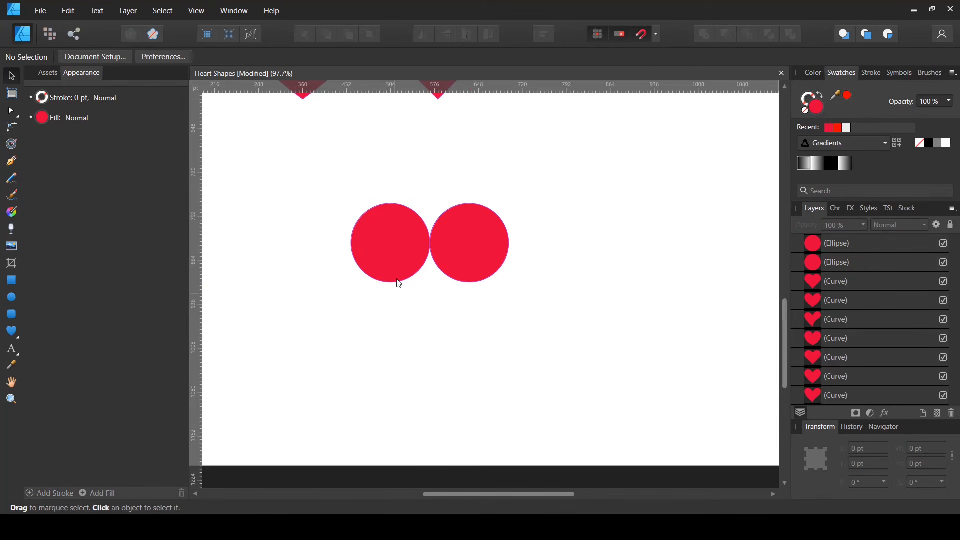
Inspect where the two circles meet, select the right circle, and display the shapes as outlines only.
{"action": "scroll", "coordinate": [390, 242], "scroll_direction": "up", "scroll_amount": 4}
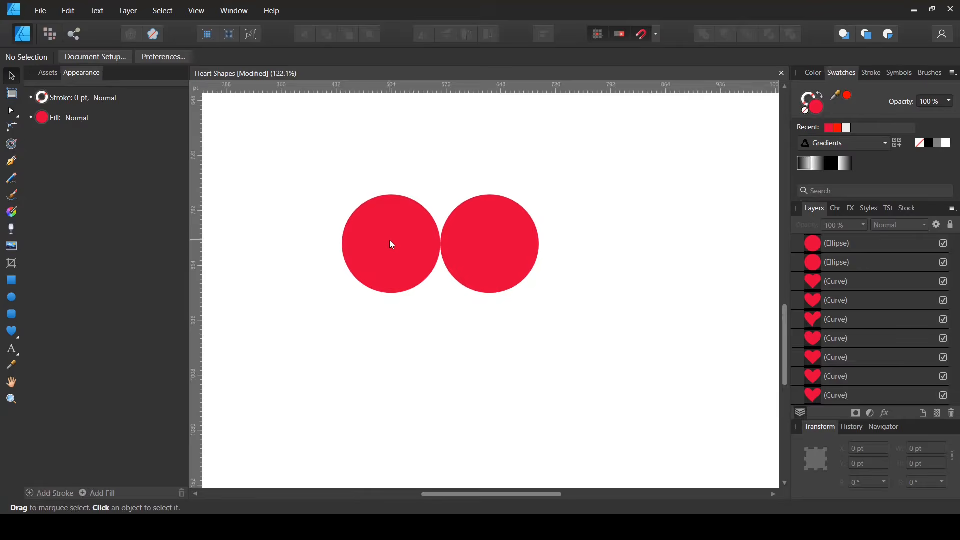
{"action": "left_click", "coordinate": [448, 245]}
{"action": "left_click", "coordinate": [535, 242]}
{"action": "left_click", "coordinate": [452, 246]}
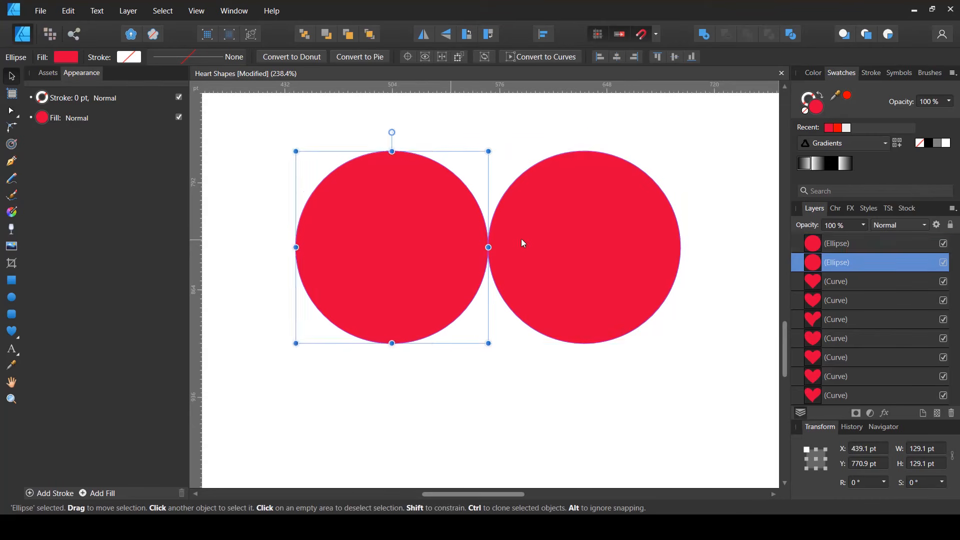
{"action": "left_click", "coordinate": [523, 242]}
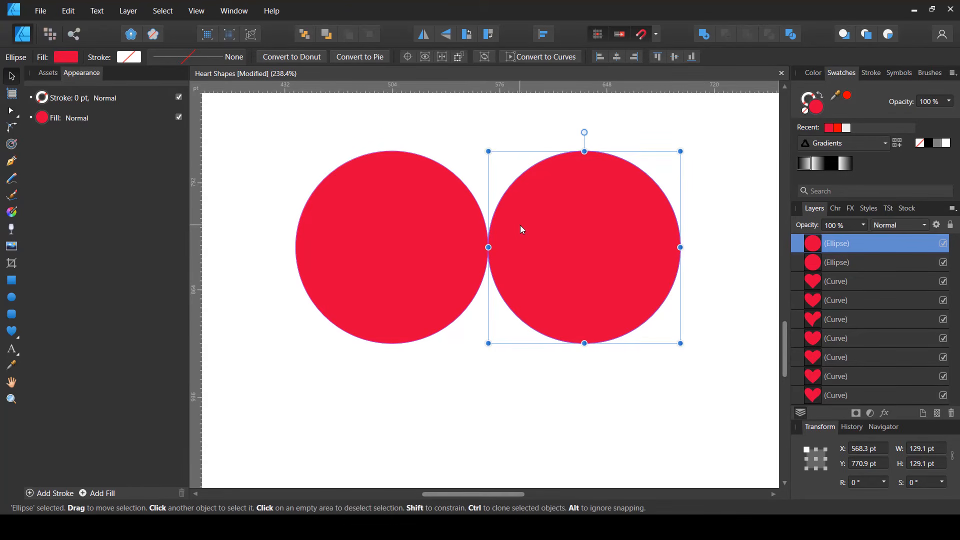
{"action": "left_click", "coordinate": [250, 34]}
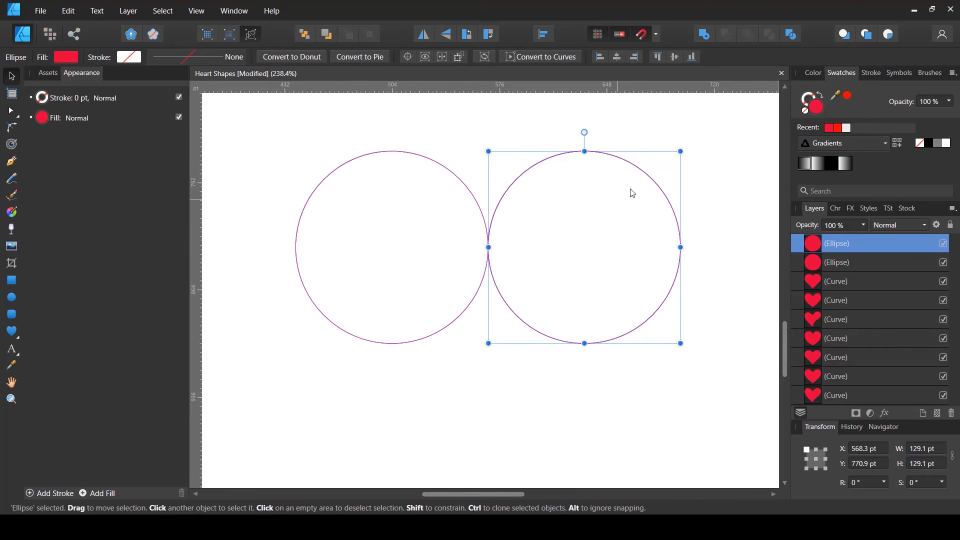
Shift the right circle slightly towards the left one so their outlines overlap a little at the middle.
{"action": "left_click", "coordinate": [651, 175]}
{"action": "left_click", "coordinate": [649, 179]}
{"action": "left_click_drag", "start_coordinate": [651, 177], "coordinate": [650, 177]}
{"action": "left_click", "coordinate": [477, 323]}
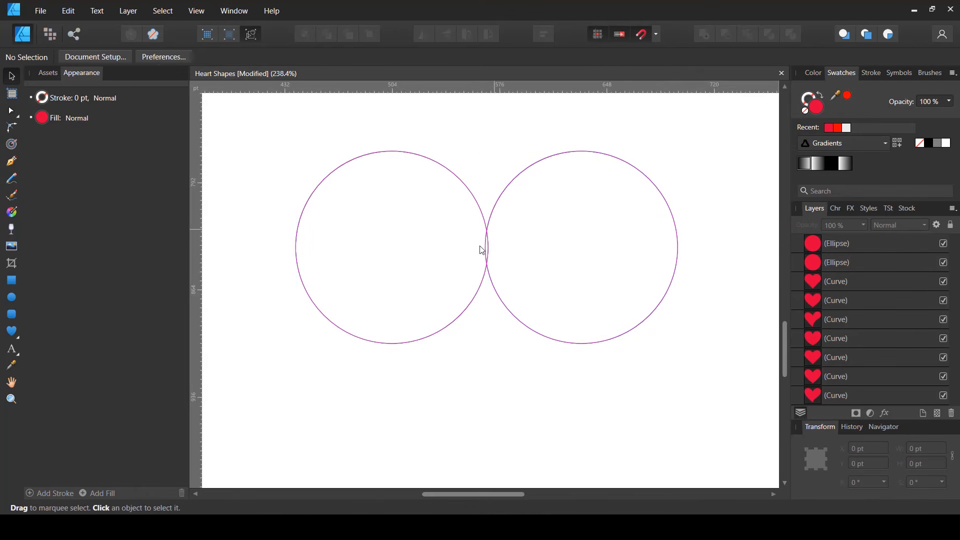
{"action": "scroll", "coordinate": [494, 249], "scroll_direction": "down", "scroll_amount": 8}
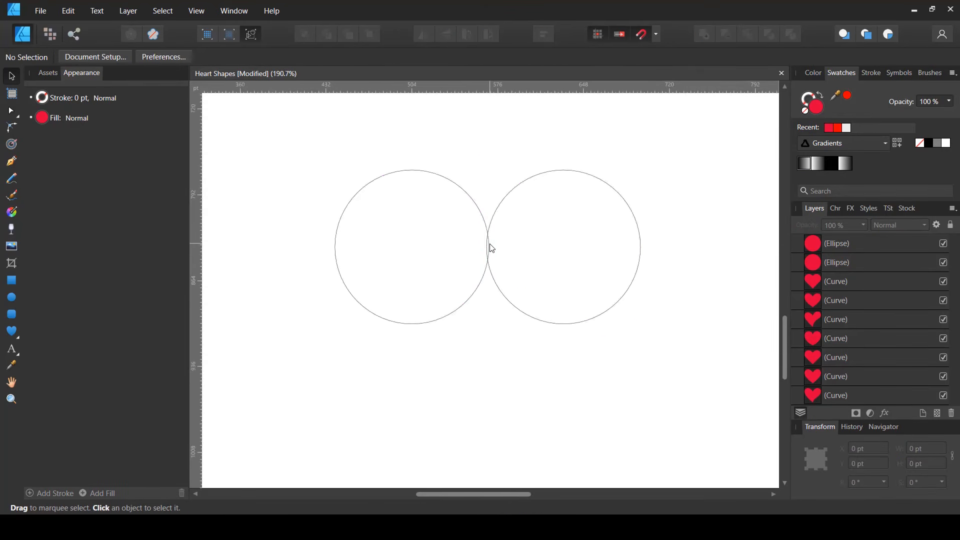
Return to the filled view, group the two circles, and center the group horizontally on the page.
{"action": "left_click", "coordinate": [253, 35]}
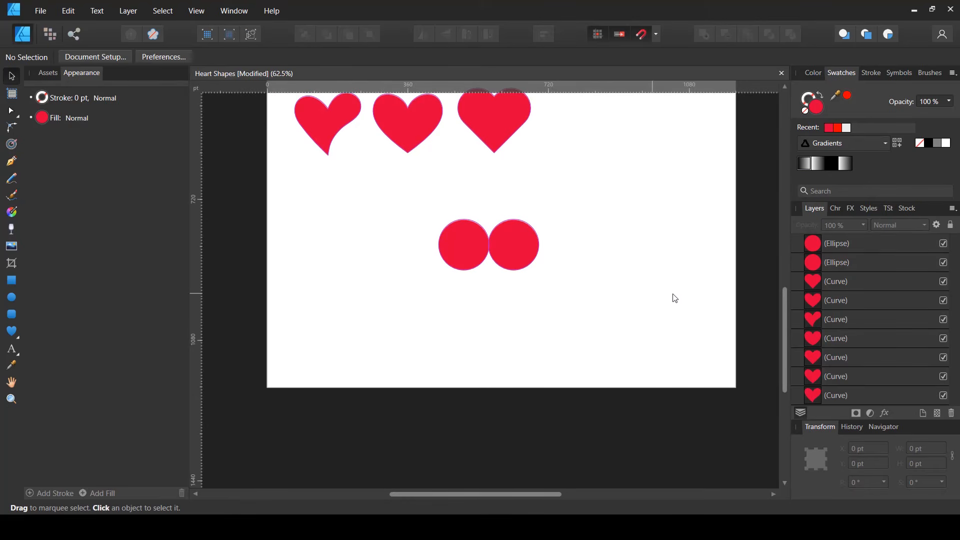
{"action": "scroll", "coordinate": [580, 235], "scroll_direction": "up", "scroll_amount": 1}
{"action": "left_click_drag", "start_coordinate": [566, 223], "coordinate": [370, 272]}
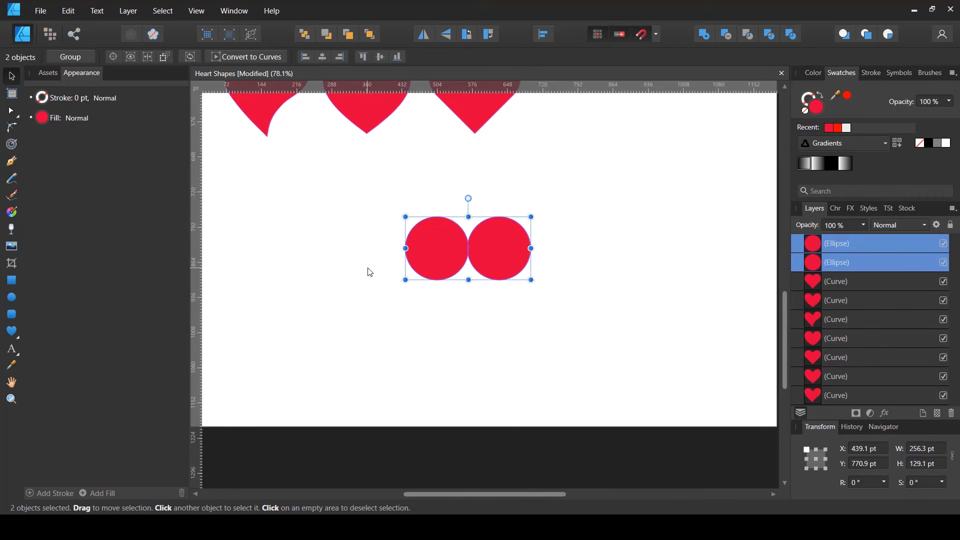
{"action": "key", "text": "ctrl+g"}
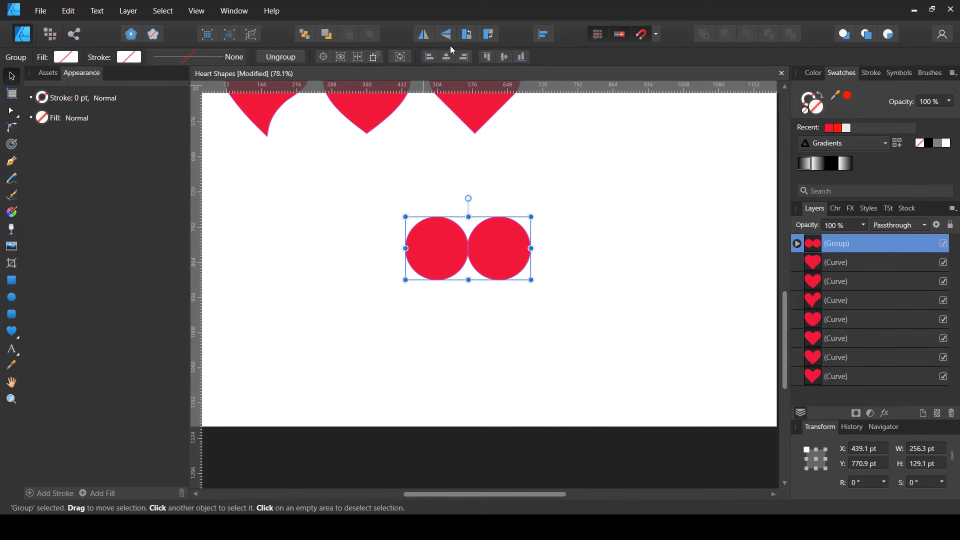
{"action": "left_click", "coordinate": [448, 57]}
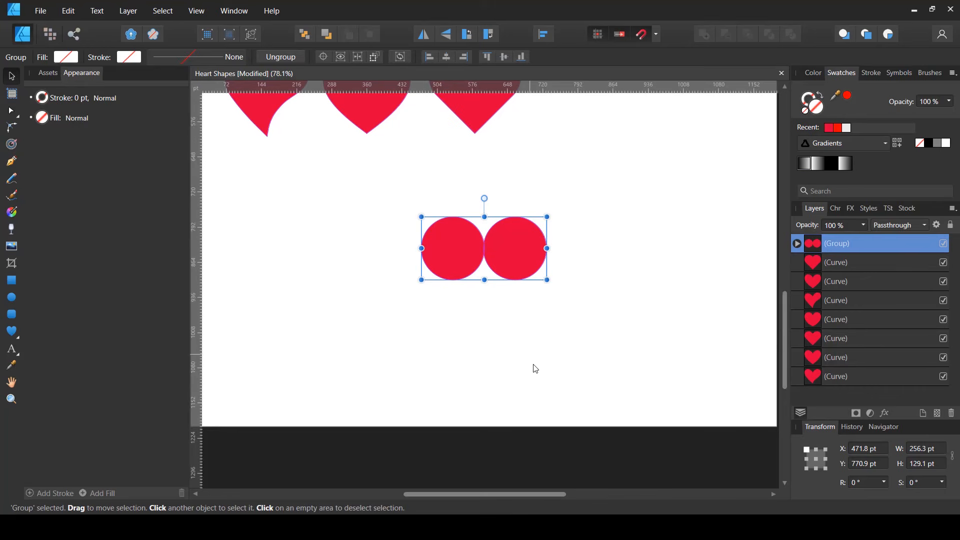
Ungroup the centered pair of circles and clear the selection.
{"action": "scroll", "coordinate": [525, 300], "scroll_direction": "up", "scroll_amount": 3}
{"action": "right_click", "coordinate": [509, 223]}
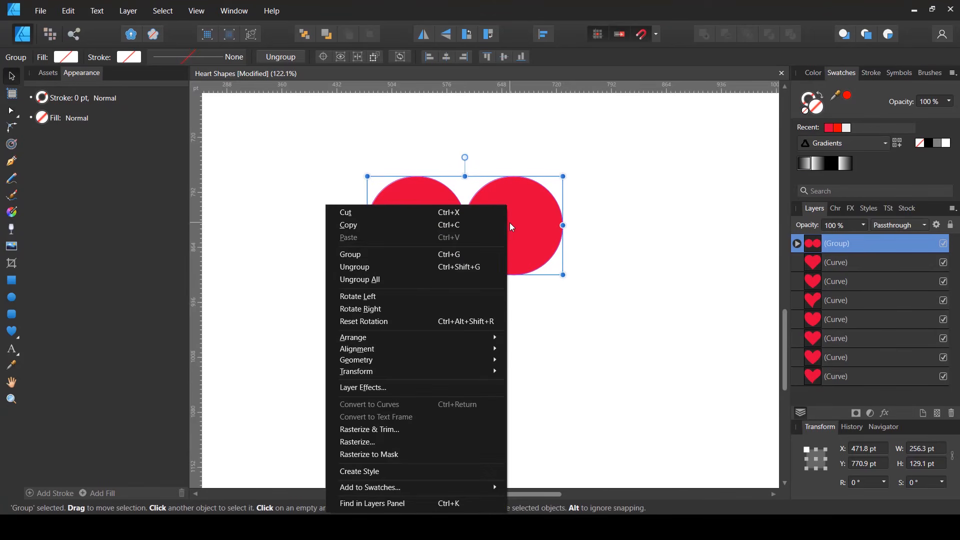
{"action": "left_click", "coordinate": [425, 268]}
{"action": "left_click", "coordinate": [463, 347]}
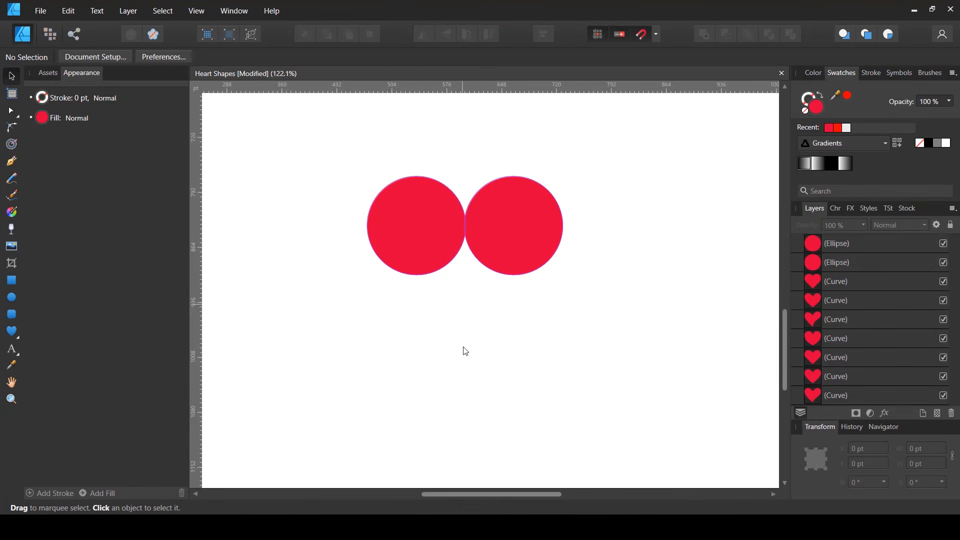
Duplicate the right circle and center the copy horizontally on the page.
{"action": "left_click", "coordinate": [520, 225]}
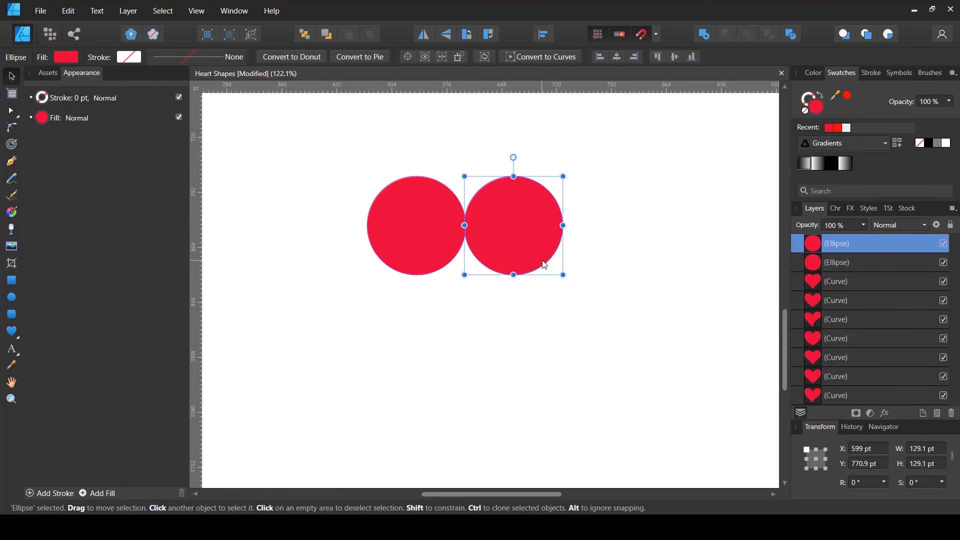
{"action": "key", "text": "ctrl+j"}
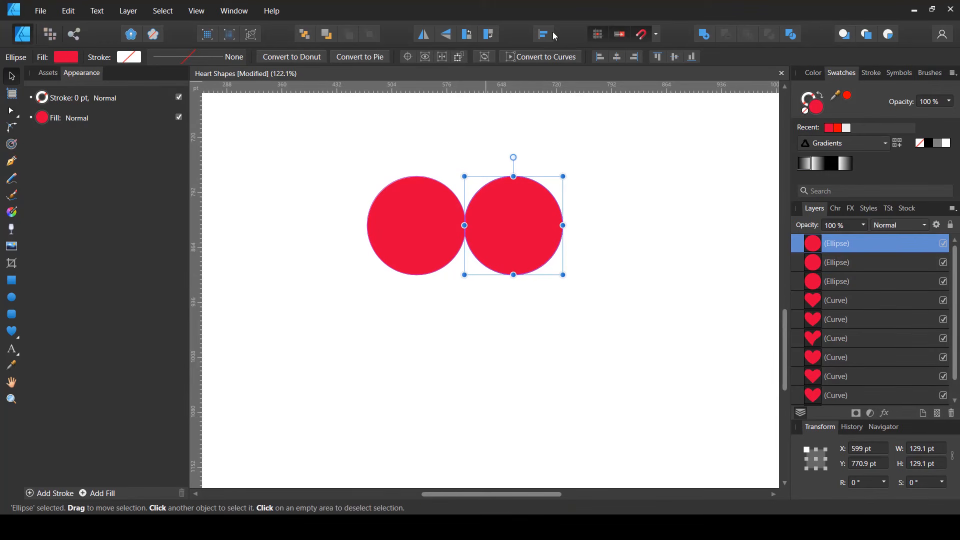
{"action": "left_click", "coordinate": [618, 57]}
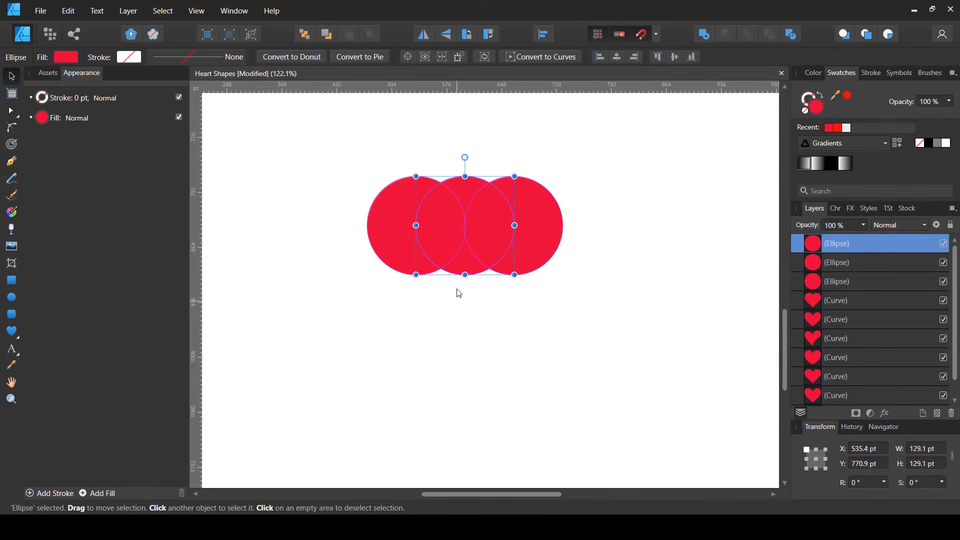
Move the centered circle straight down to Y 878.9 pt so it only slightly overlaps the two upper circles.
{"action": "left_click_drag", "start_coordinate": [467, 259], "coordinate": [454, 330]}
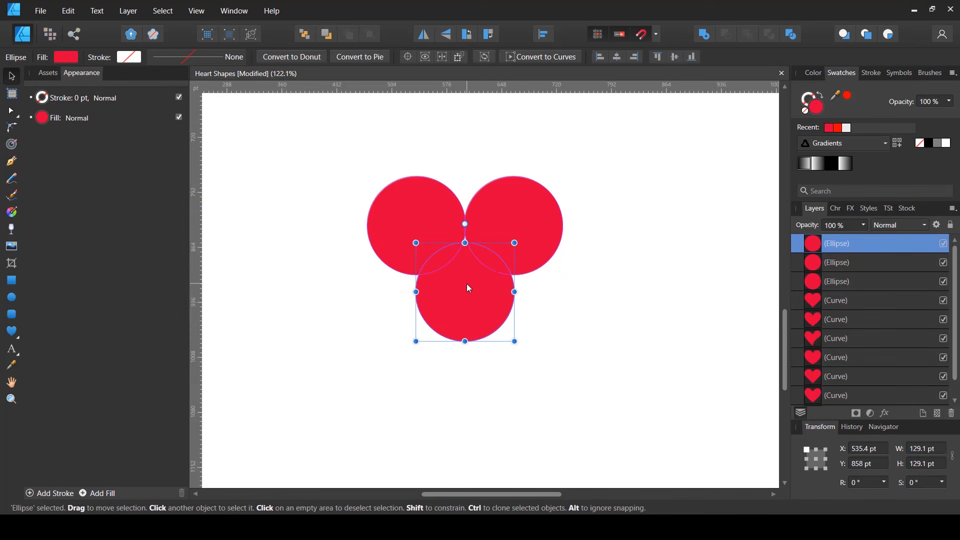
{"action": "scroll", "coordinate": [466, 283], "scroll_direction": "up", "scroll_amount": 5}
{"action": "left_click_drag", "start_coordinate": [466, 283], "coordinate": [461, 324]}
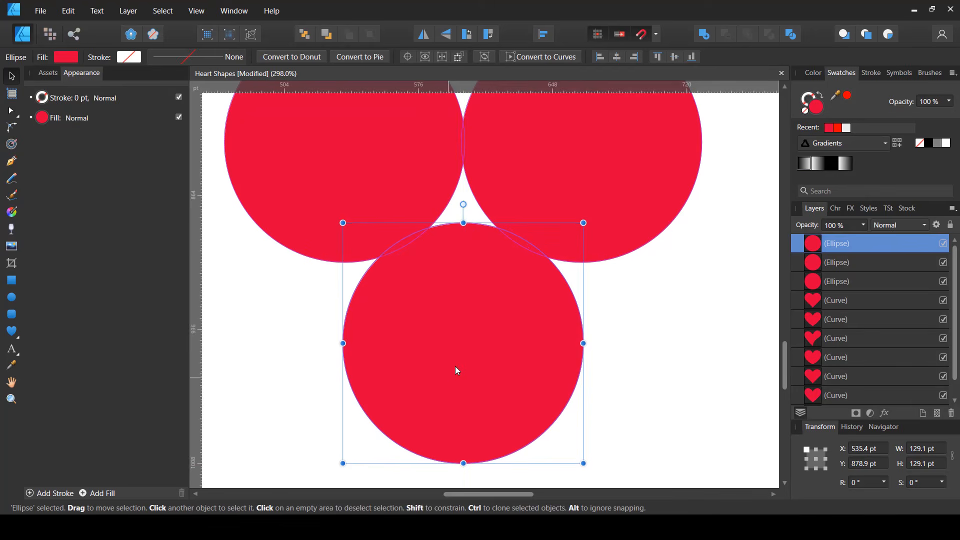
{"action": "scroll", "coordinate": [452, 365], "scroll_direction": "down", "scroll_amount": 4}
{"action": "scroll", "coordinate": [465, 290], "scroll_direction": "up", "scroll_amount": 2}
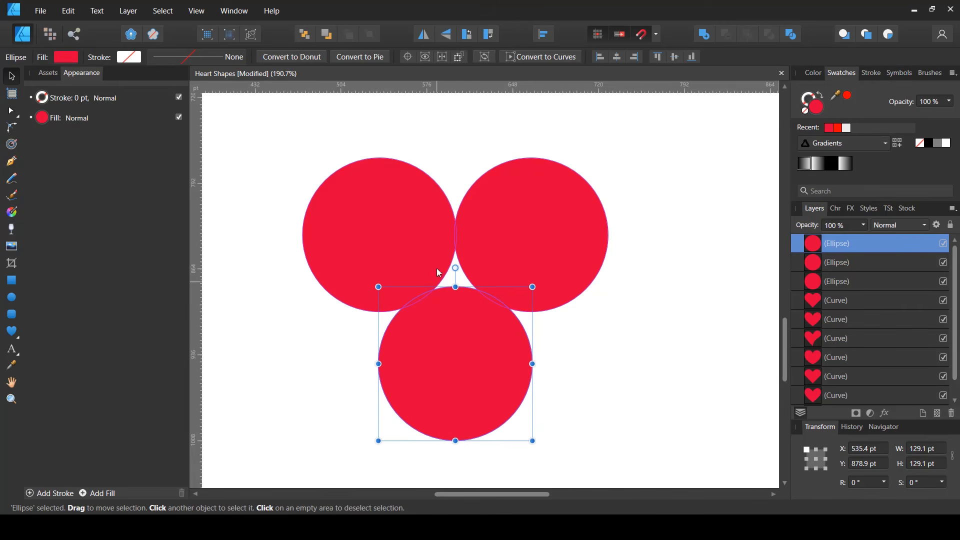
{"action": "left_click", "coordinate": [685, 400]}
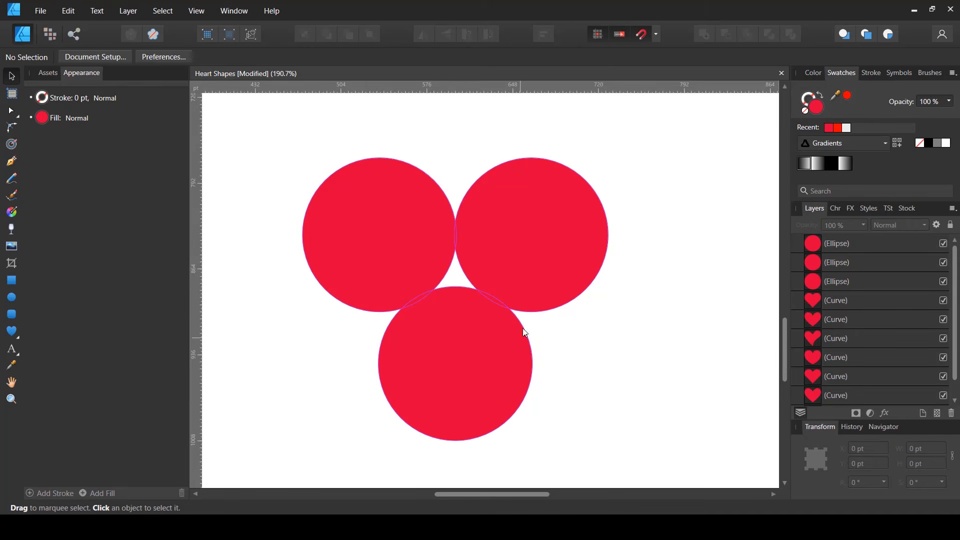
Draw a closed four-cornered Pen shape across the three circles so that it covers the gap between them.
{"action": "left_click", "coordinate": [13, 162]}
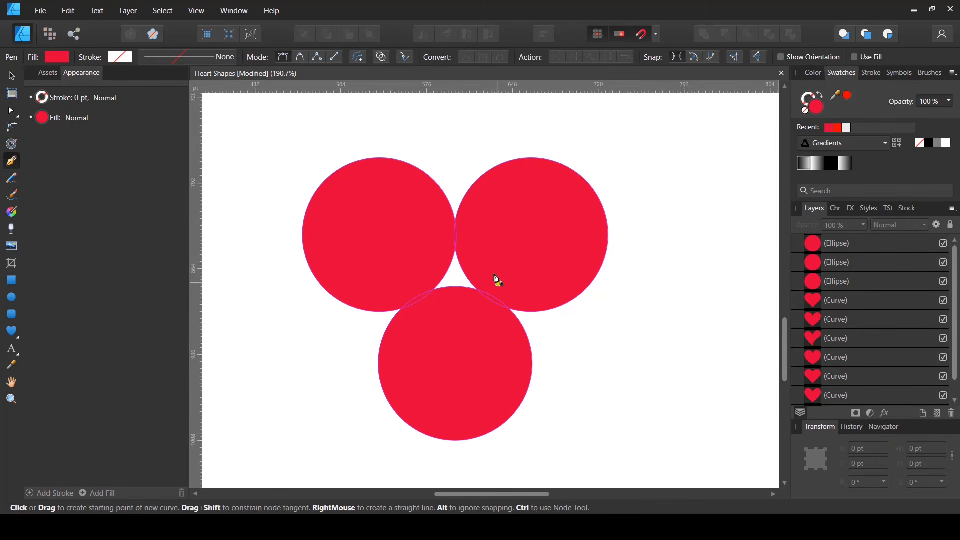
{"action": "left_click", "coordinate": [377, 235]}
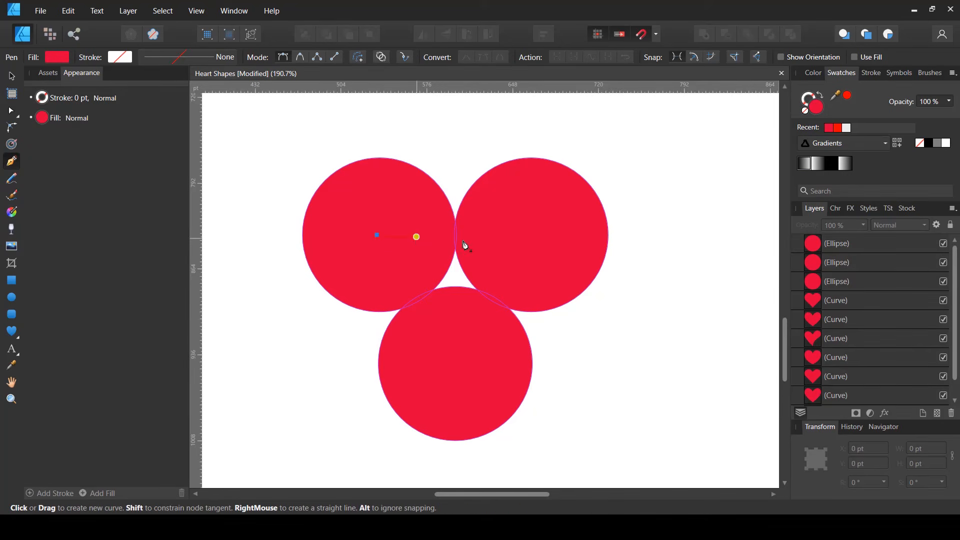
{"action": "left_click", "coordinate": [545, 234]}
{"action": "left_click", "coordinate": [469, 348]}
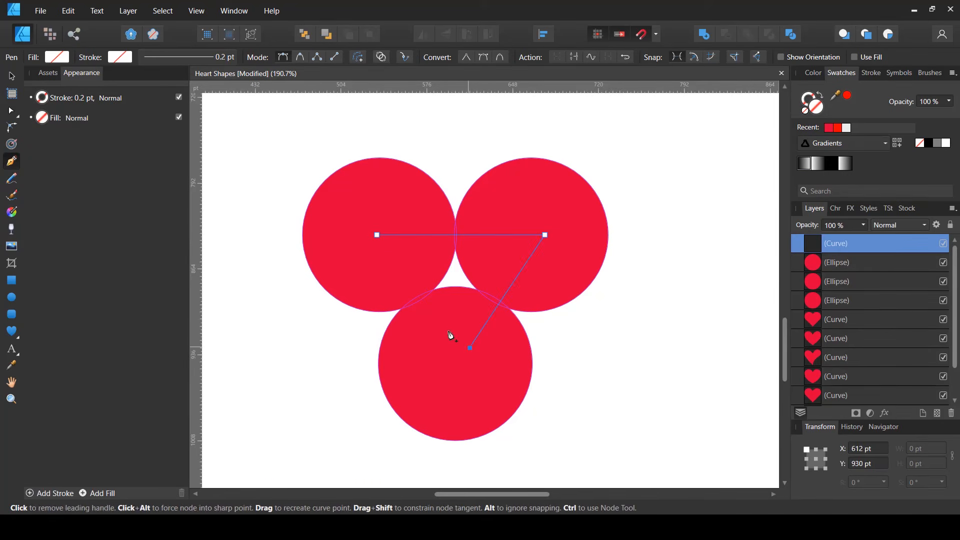
{"action": "left_click", "coordinate": [390, 269]}
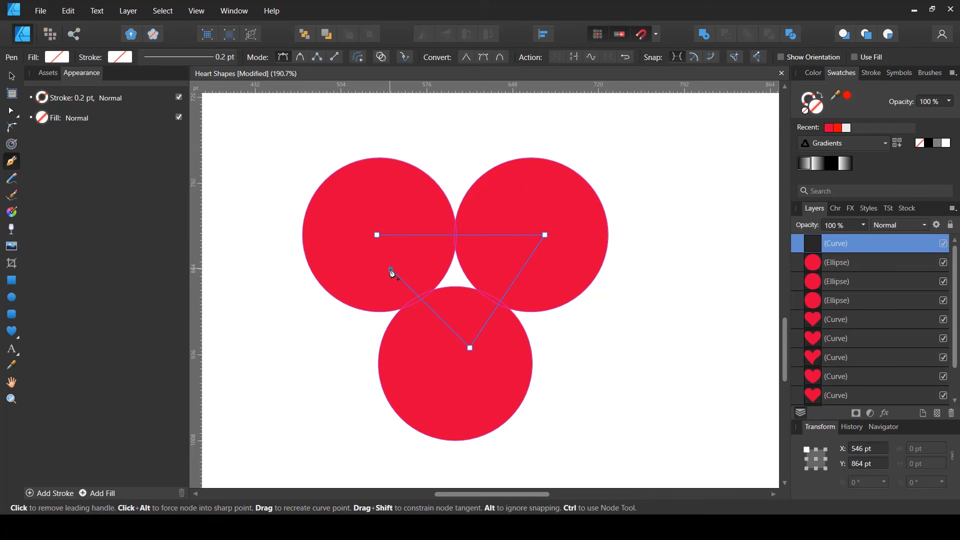
{"action": "left_click", "coordinate": [377, 235]}
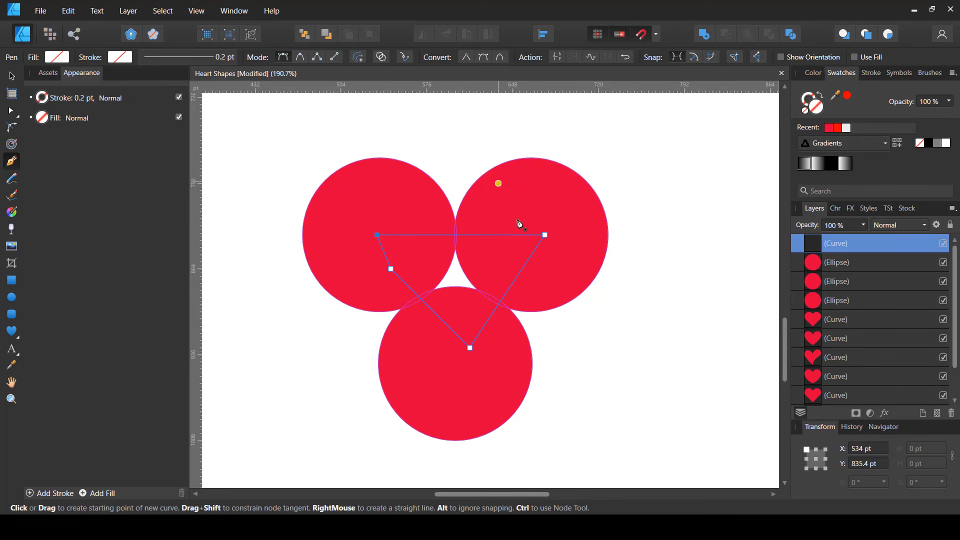
Fill the four-cornered shape with the same red as the circles and deselect it.
{"action": "left_click", "coordinate": [57, 57]}
{"action": "left_click", "coordinate": [47, 97]}
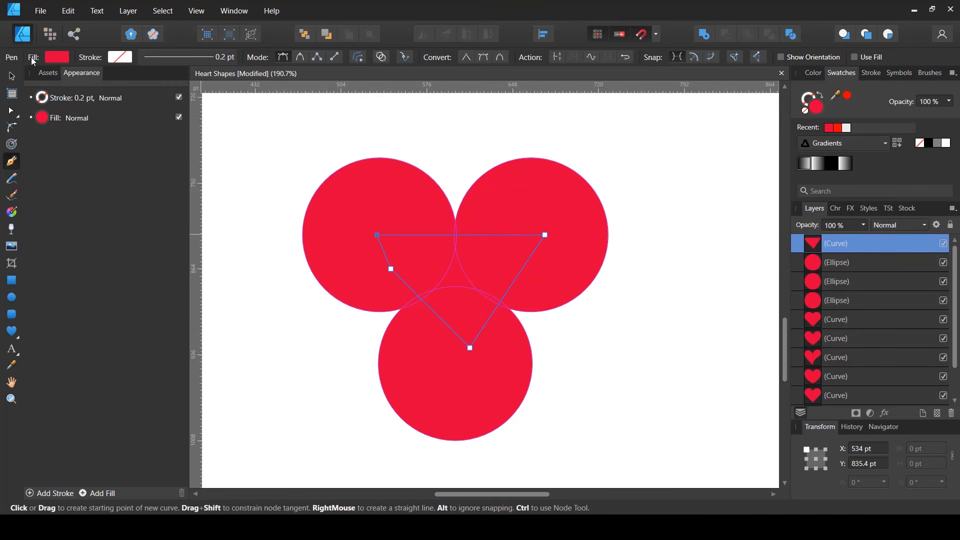
{"action": "left_click", "coordinate": [9, 79]}
{"action": "left_click", "coordinate": [575, 368]}
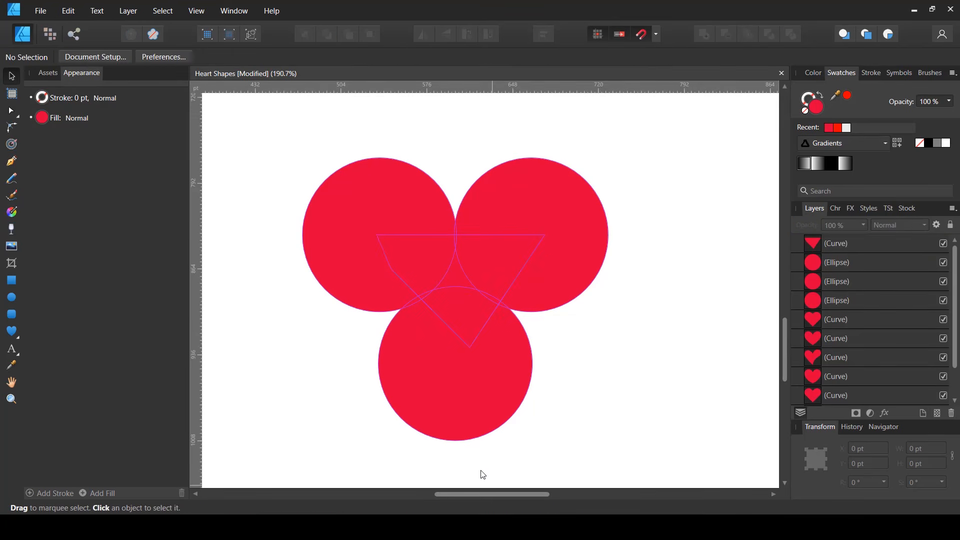
Select the three circles and the four-cornered shape and merge them into one curve with the Add operation.
{"action": "scroll", "coordinate": [474, 453], "scroll_direction": "down", "scroll_amount": 3}
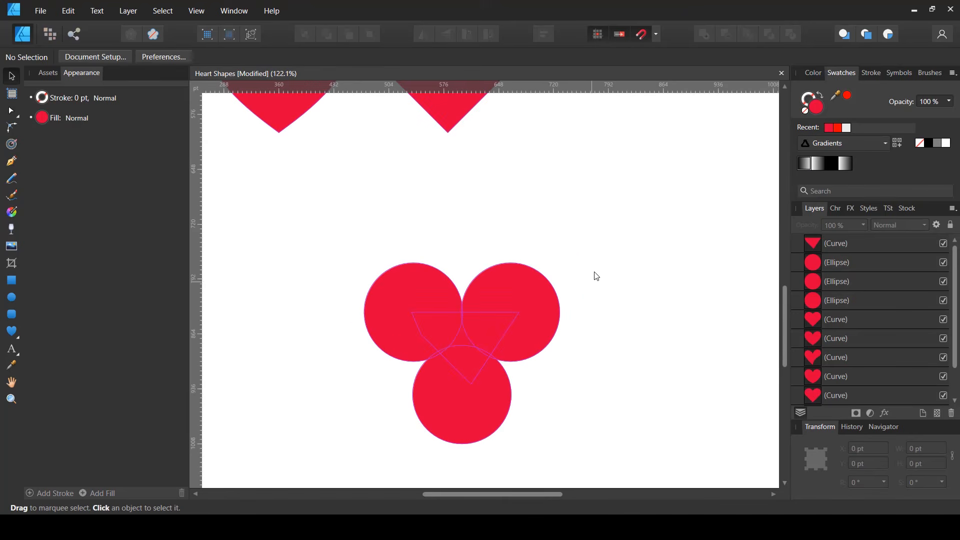
{"action": "left_click_drag", "start_coordinate": [609, 239], "coordinate": [314, 445]}
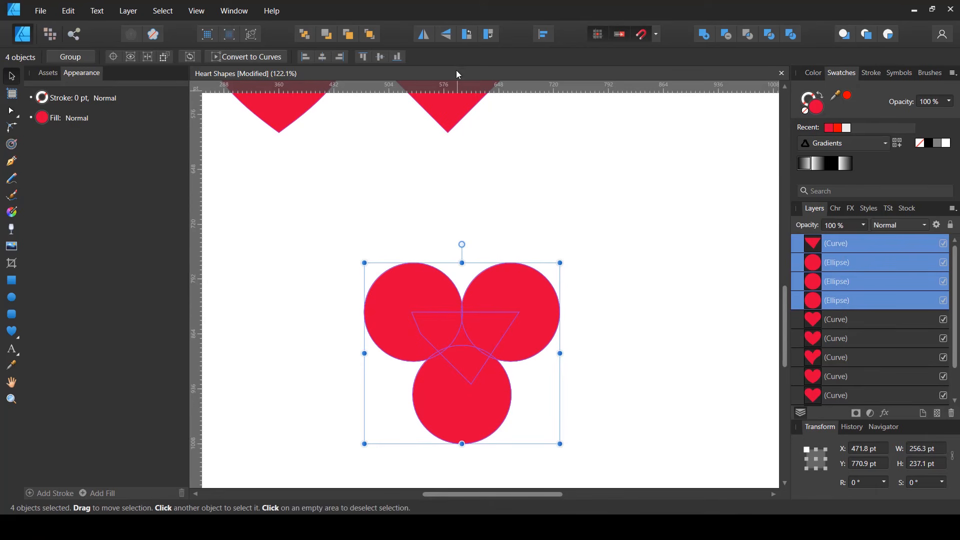
{"action": "left_click", "coordinate": [706, 37]}
{"action": "left_click", "coordinate": [554, 352]}
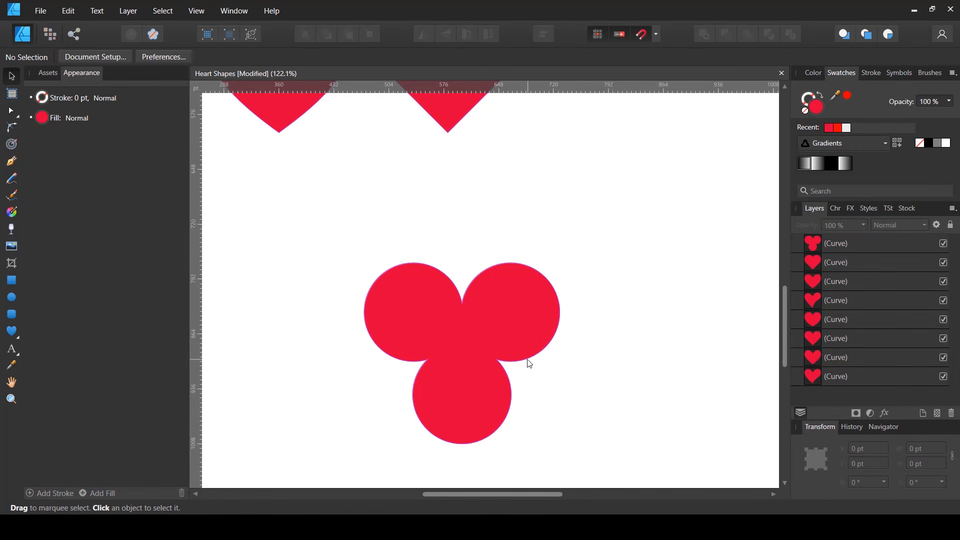
Delete the three nodes around the notch on each side of the merged curve to form the heart's flanks.
{"action": "scroll", "coordinate": [529, 364], "scroll_direction": "up", "scroll_amount": 3}
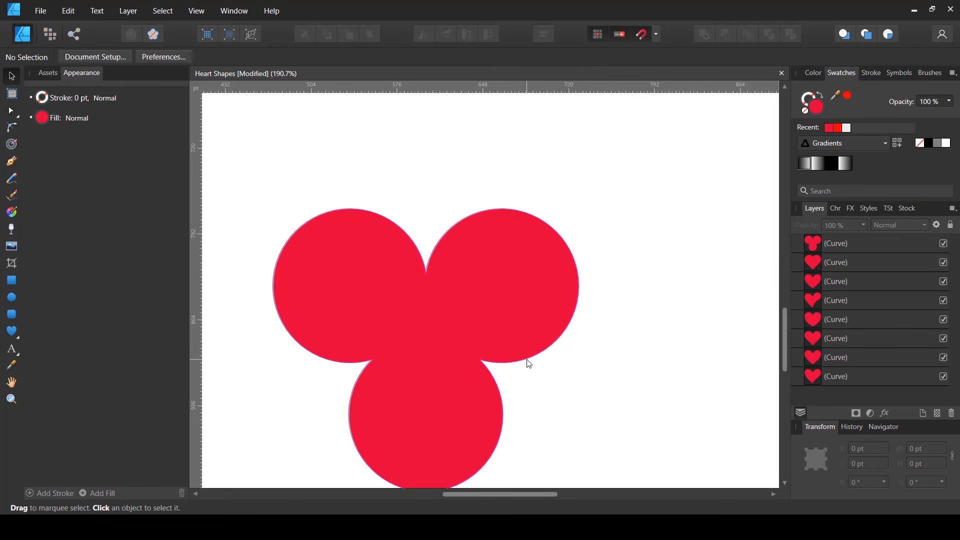
{"action": "key", "text": "a"}
{"action": "left_click_drag", "start_coordinate": [529, 364], "coordinate": [597, 284]}
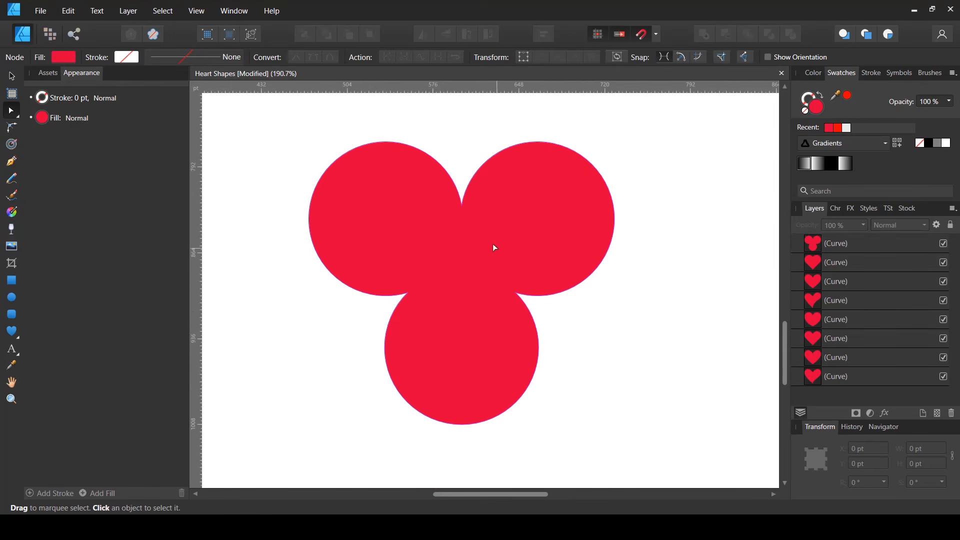
{"action": "left_click", "coordinate": [815, 247]}
{"action": "left_click_drag", "start_coordinate": [581, 363], "coordinate": [499, 270]}
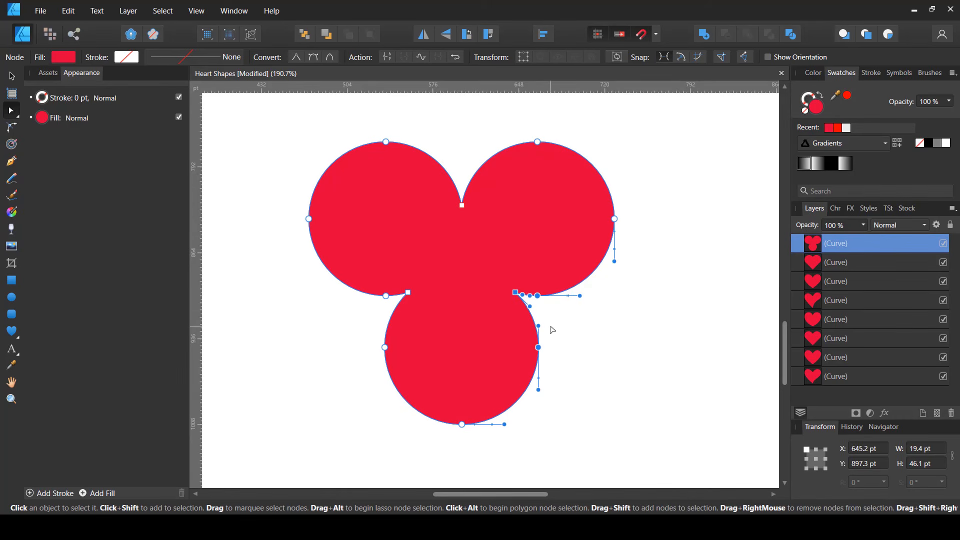
{"action": "key", "text": "Delete"}
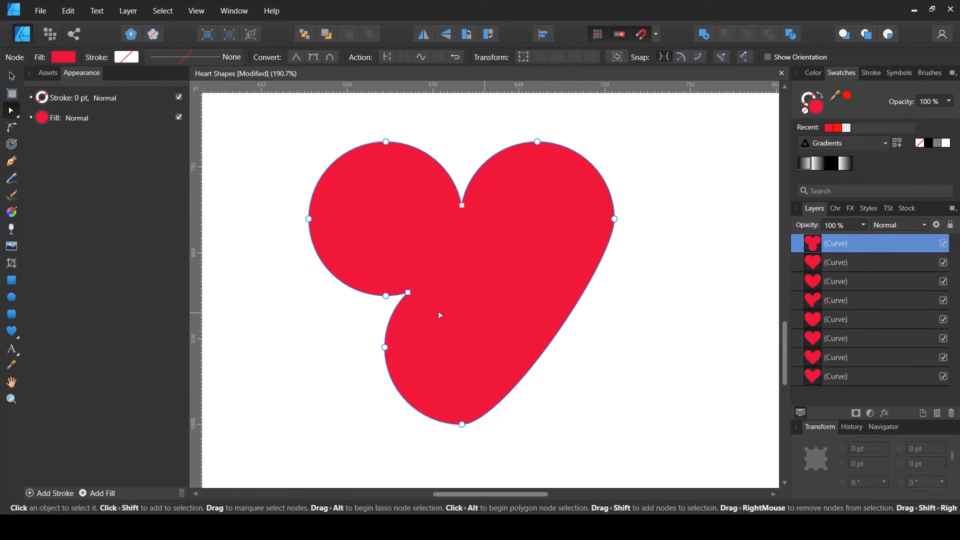
{"action": "left_click_drag", "start_coordinate": [345, 362], "coordinate": [436, 272]}
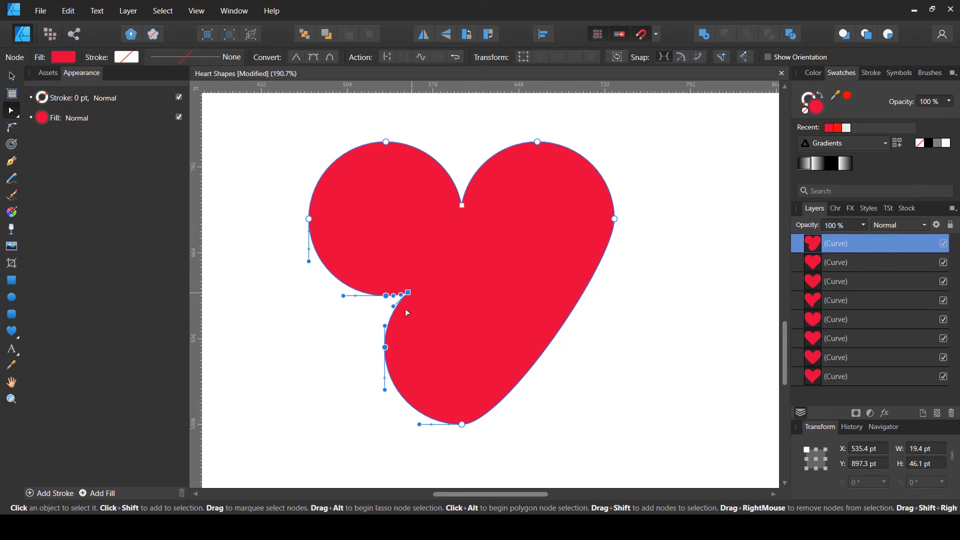
{"action": "key", "text": "Delete"}
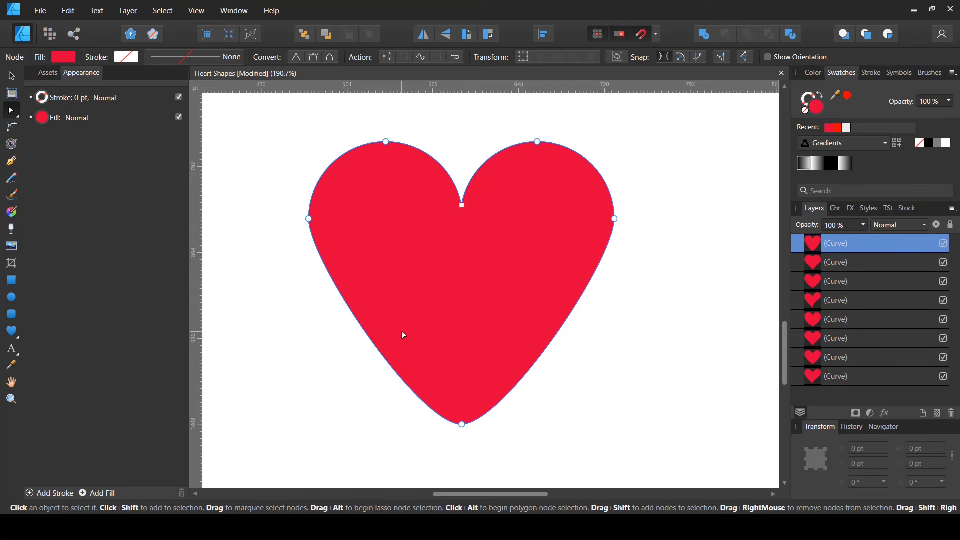
Convert the heart's bottom node to a sharp node so it ends in a point, and deselect the curve.
{"action": "left_click", "coordinate": [462, 425]}
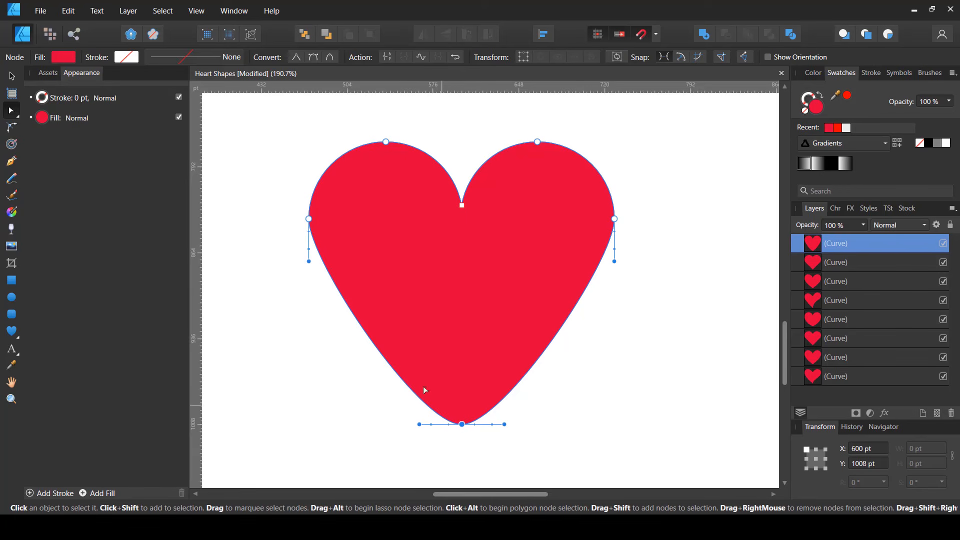
{"action": "left_click", "coordinate": [296, 57]}
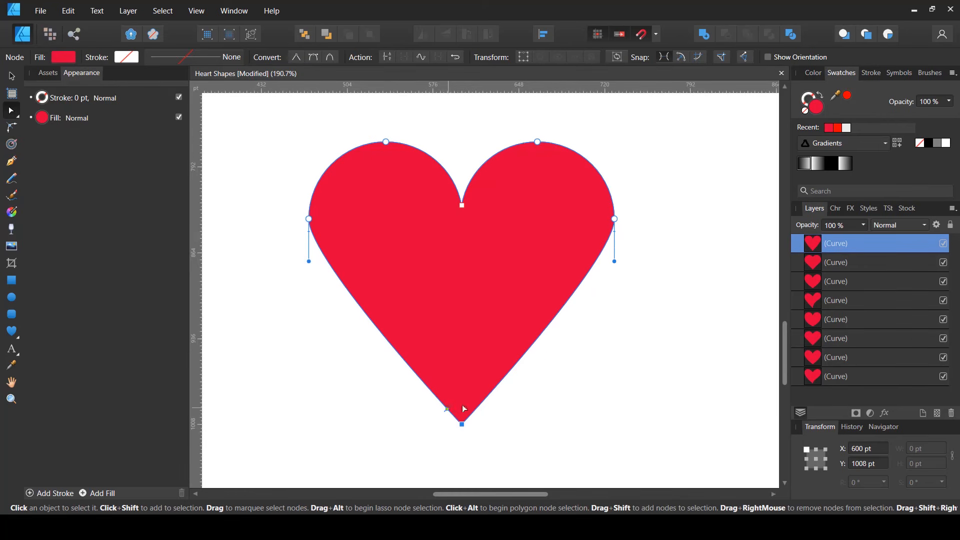
{"action": "left_click", "coordinate": [602, 426]}
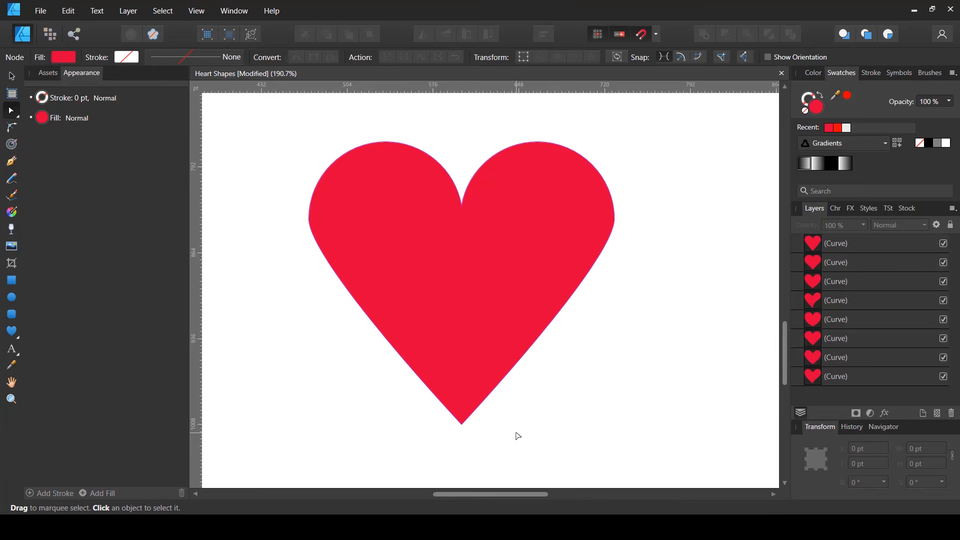
{"action": "scroll", "coordinate": [517, 422], "scroll_direction": "down", "scroll_amount": 3}
{"action": "scroll", "coordinate": [611, 369], "scroll_direction": "down", "scroll_amount": 4}
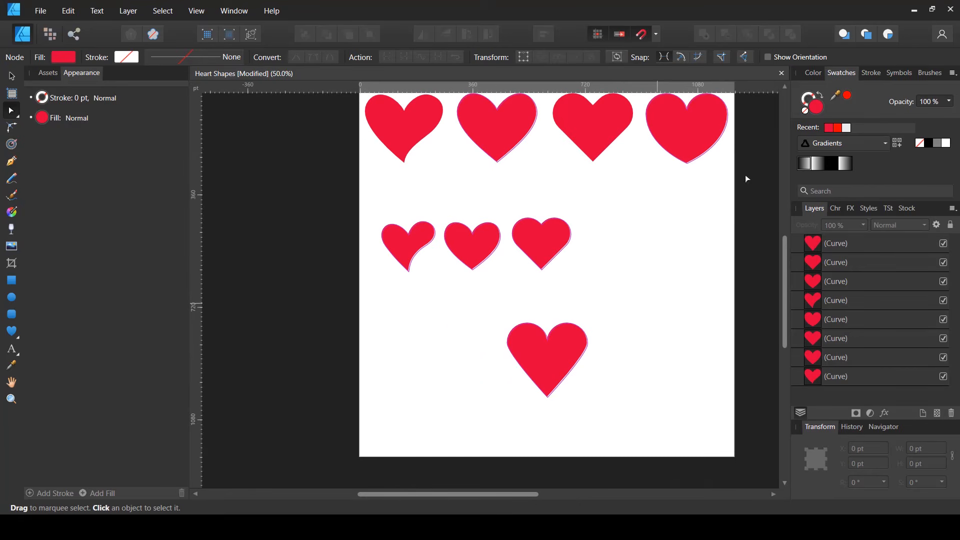
{"action": "scroll", "coordinate": [606, 381], "scroll_direction": "up", "scroll_amount": 4}
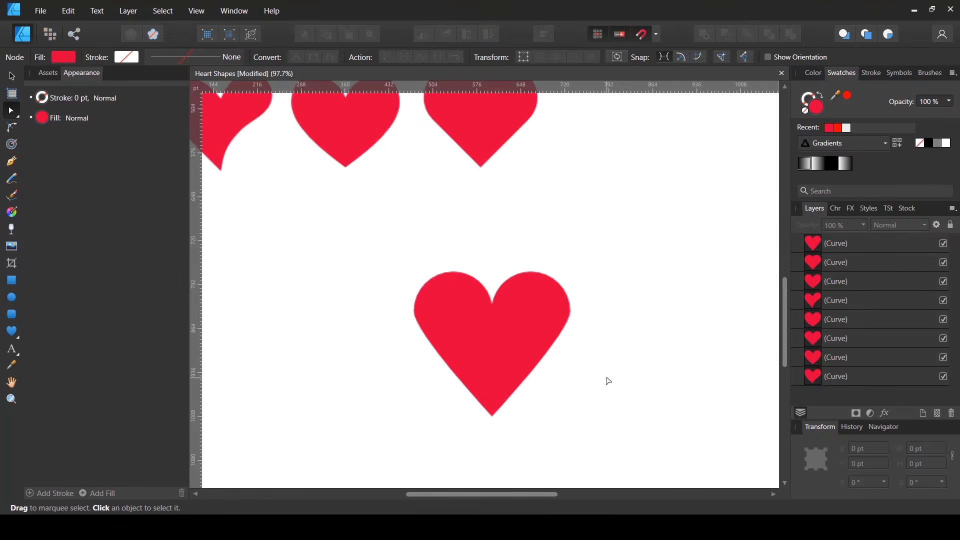
{"action": "left_click_drag", "start_coordinate": [603, 388], "coordinate": [616, 336]}
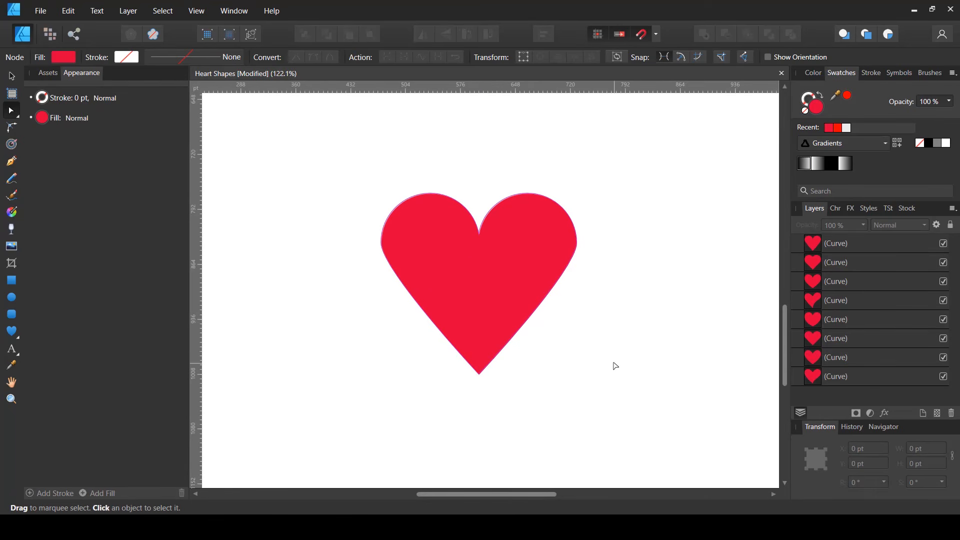
Draw a horizontal guide line about 558 pt long across the heart's lower half with the Pen tool and place it at about Y 918 pt.
{"action": "left_click", "coordinate": [11, 165]}
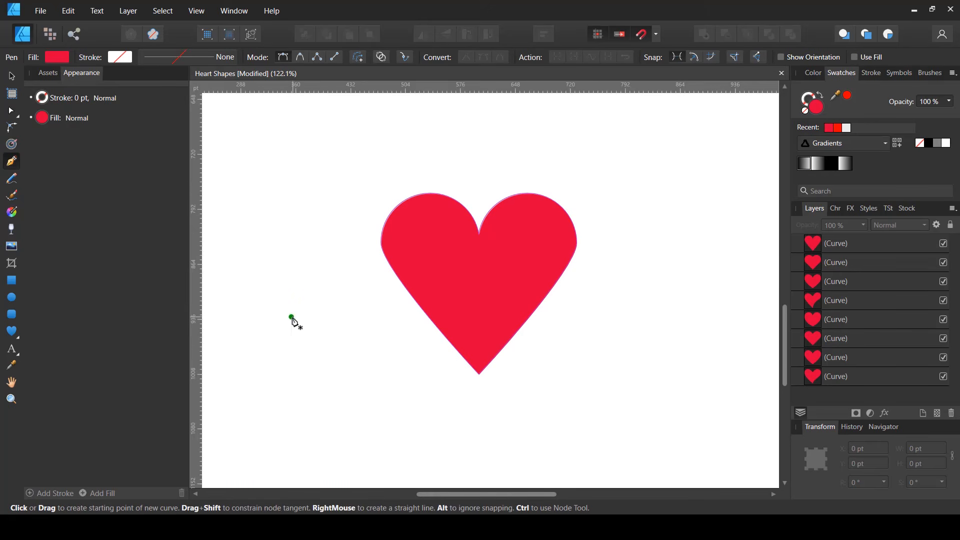
{"action": "left_click", "coordinate": [291, 317]}
{"action": "left_click", "coordinate": [717, 333]}
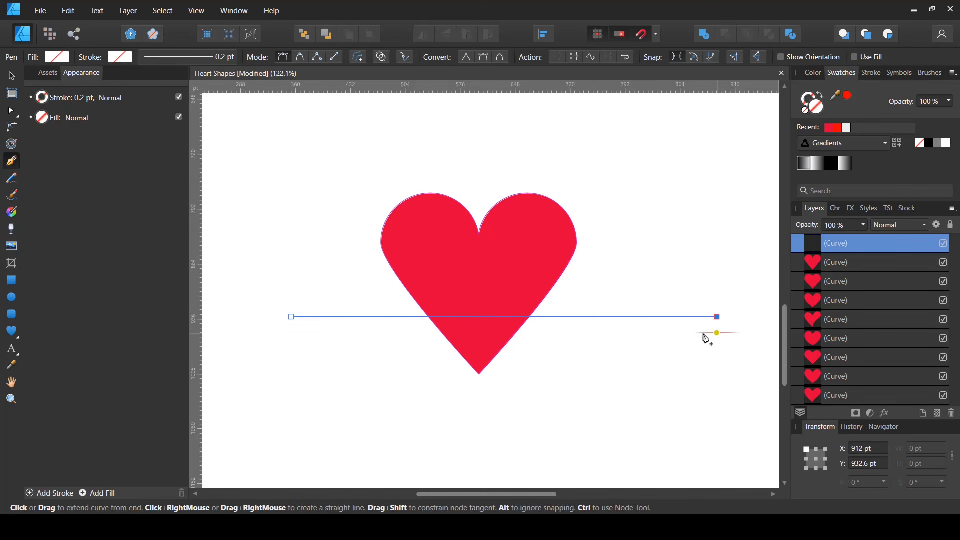
{"action": "key", "text": "v"}
{"action": "left_click_drag", "start_coordinate": [615, 313], "coordinate": [609, 309]}
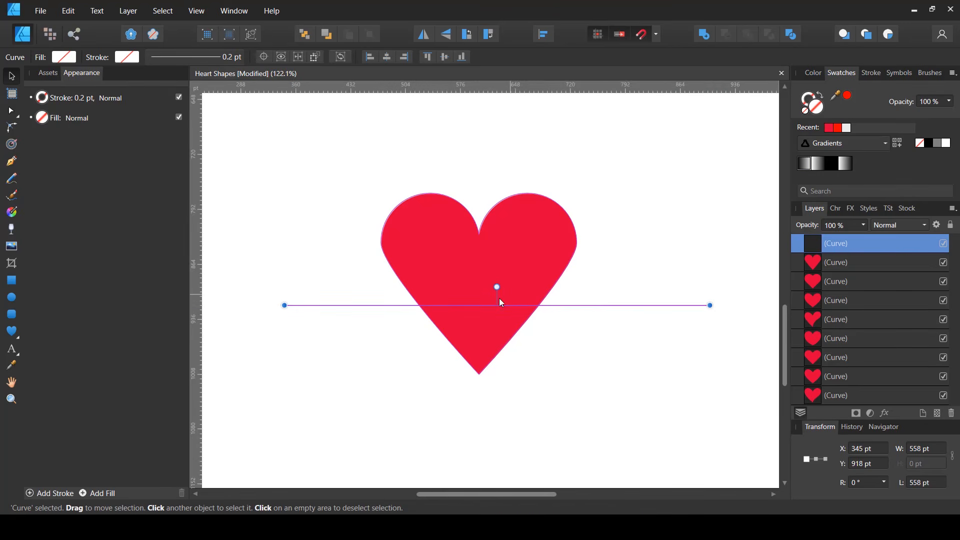
{"action": "left_click", "coordinate": [595, 374]}
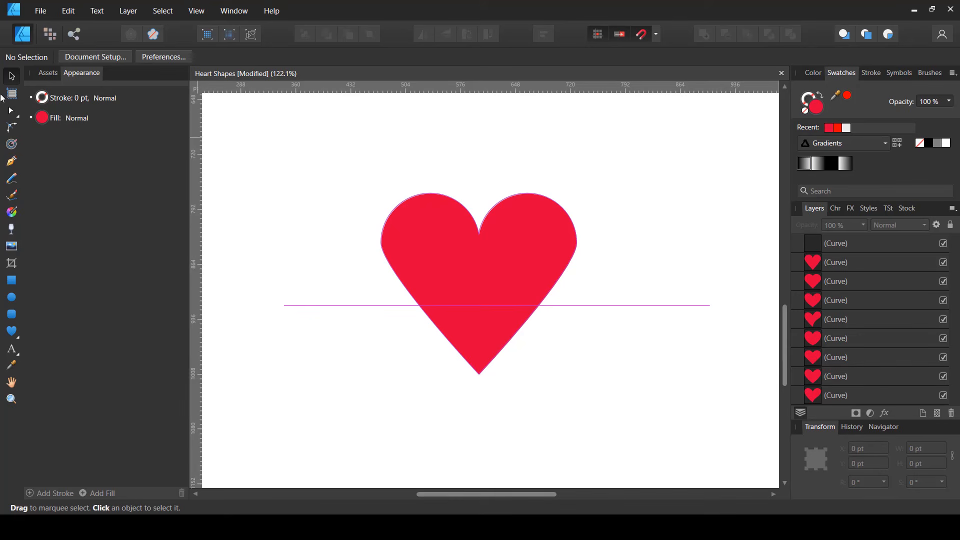
Stretch the lower handle of the heart's left side node straight down to the guide line.
{"action": "left_click", "coordinate": [13, 111]}
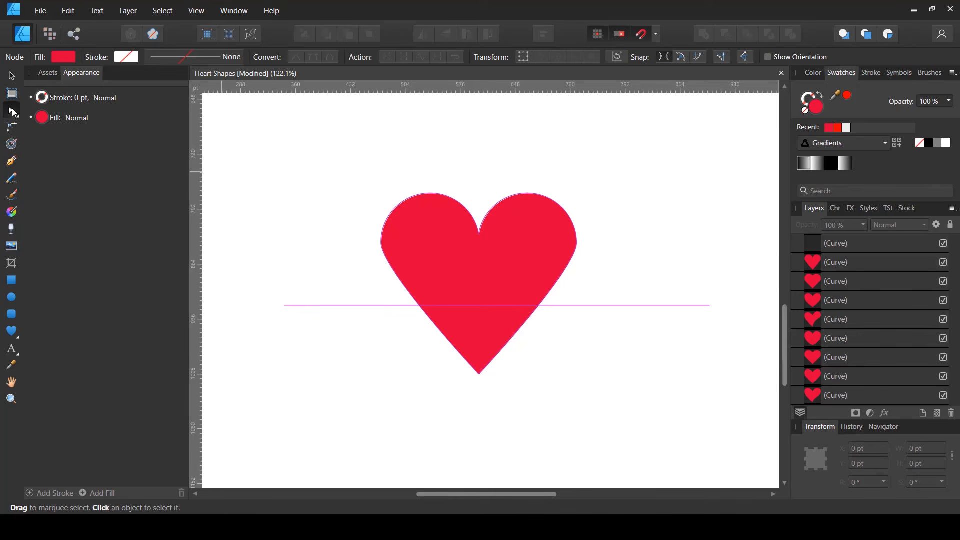
{"action": "left_click", "coordinate": [834, 264]}
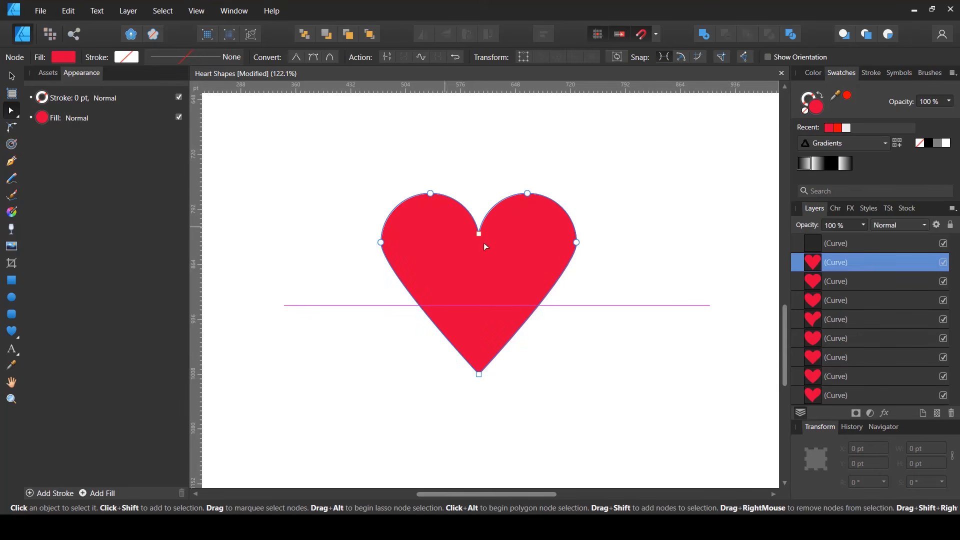
{"action": "left_click", "coordinate": [381, 243]}
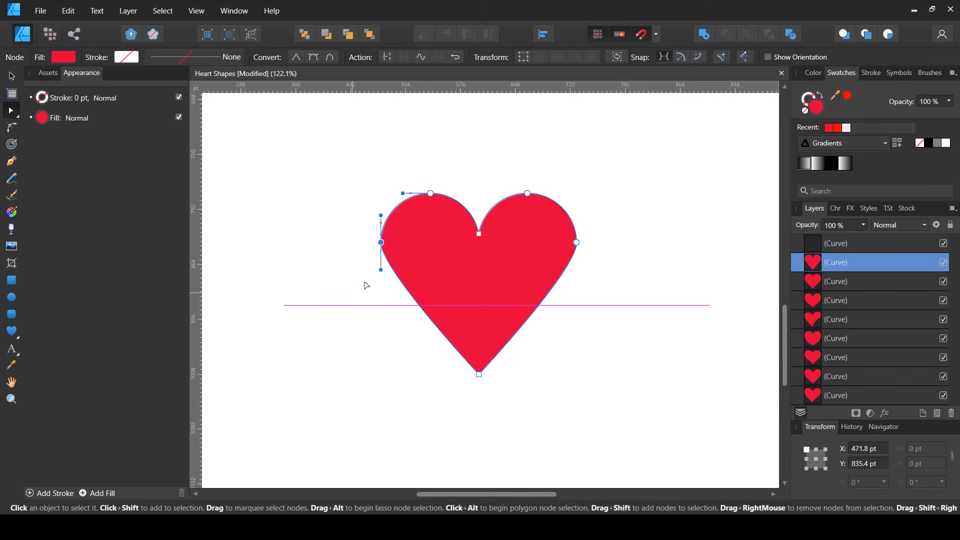
{"action": "mouse_move", "coordinate": [380, 278]}
{"action": "left_mouse_down"}
{"action": "mouse_move", "coordinate": [379, 312]}
{"action": "mouse_move", "coordinate": [381, 295]}
{"action": "left_mouse_up"}
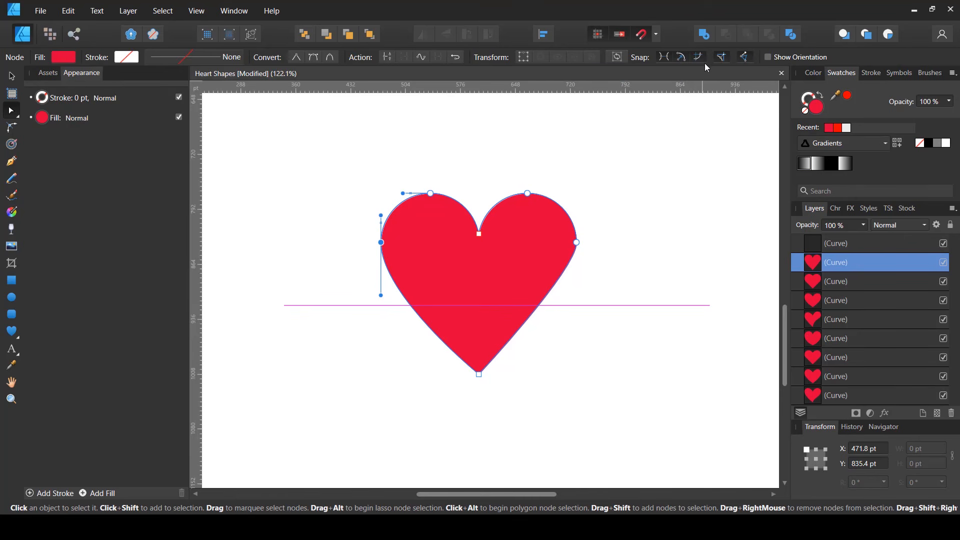
{"action": "left_click_drag", "start_coordinate": [381, 299], "coordinate": [381, 305]}
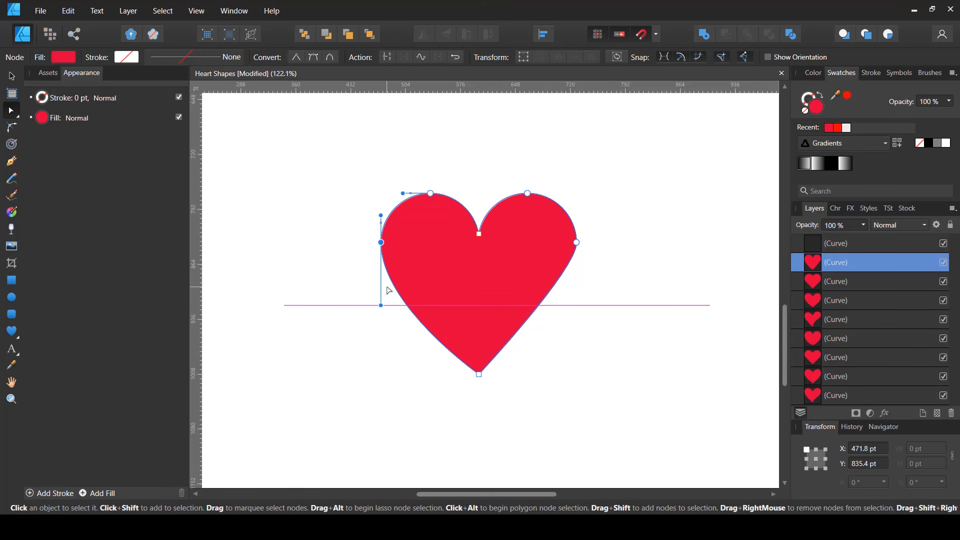
Move the horizontal guide line straight down to about Y 930 pt.
{"action": "key", "text": "v"}
{"action": "left_click", "coordinate": [654, 341]}
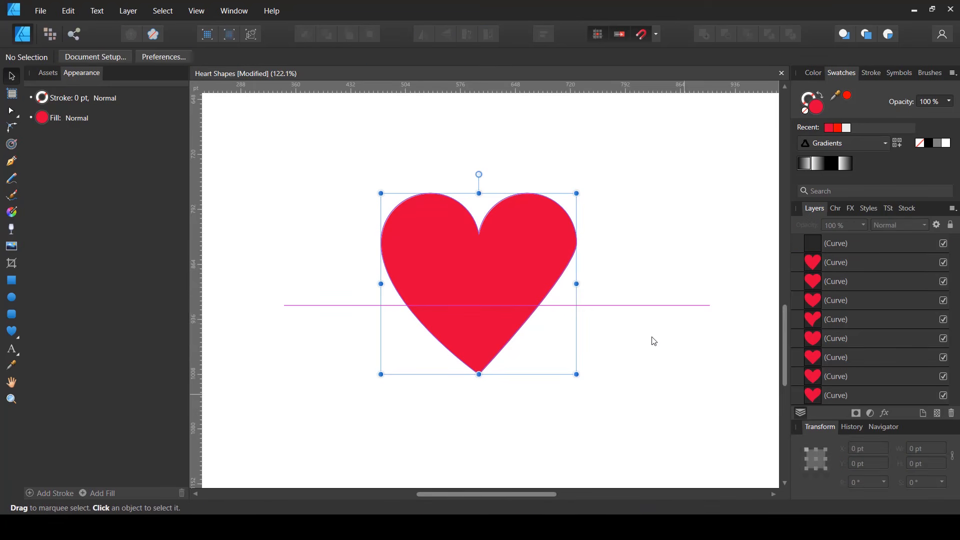
{"action": "left_click_drag", "start_coordinate": [647, 310], "coordinate": [646, 319]}
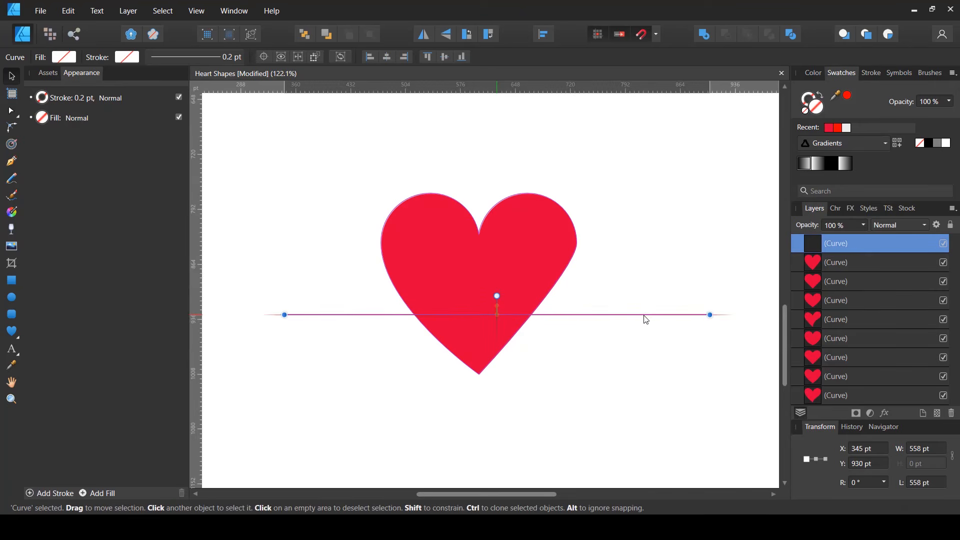
Extend the lower handle of the heart's left side node down to the repositioned guide line.
{"action": "left_click", "coordinate": [499, 271]}
{"action": "key", "text": "a"}
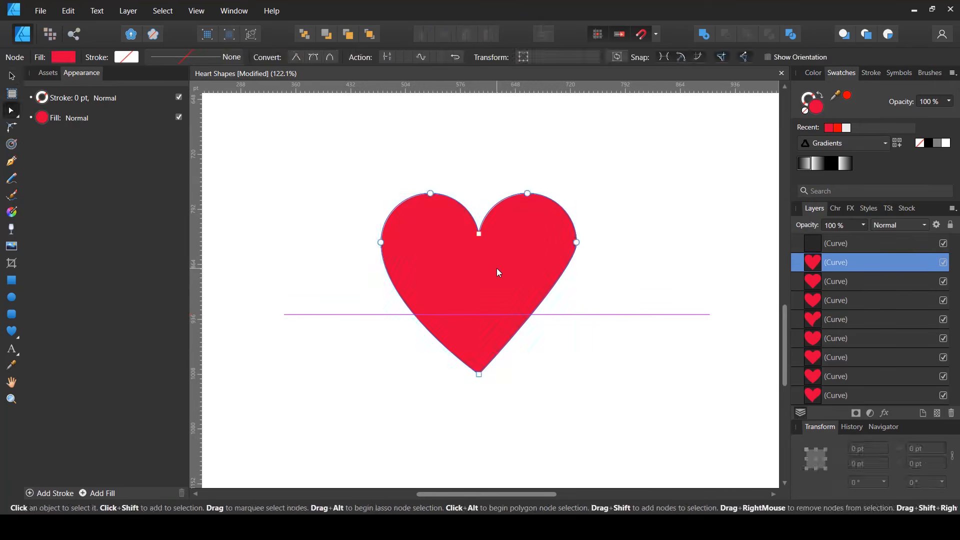
{"action": "left_click", "coordinate": [381, 242]}
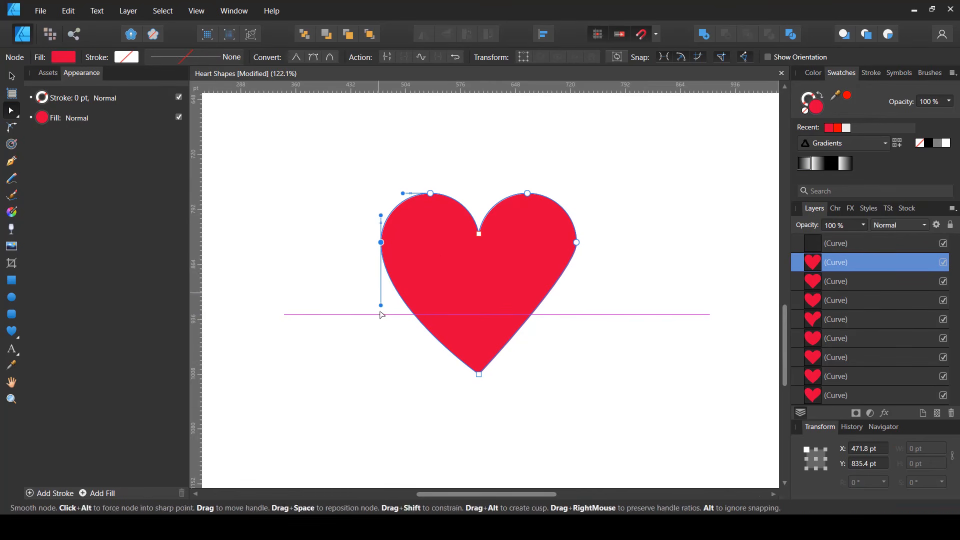
{"action": "left_click_drag", "start_coordinate": [381, 306], "coordinate": [381, 315]}
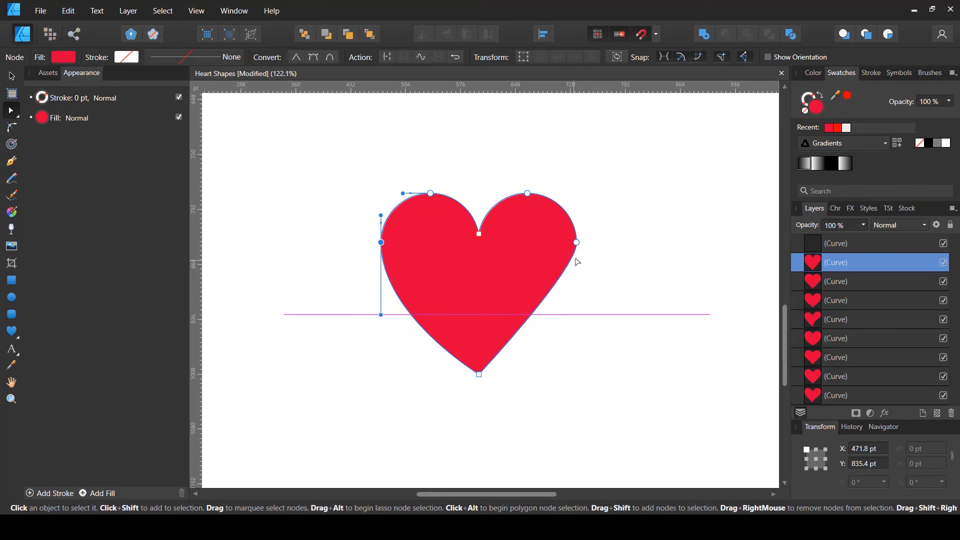
Extend the lower handle of the heart's right side node straight down to the guide line to match the left side, and deselect the heart.
{"action": "left_click", "coordinate": [577, 243]}
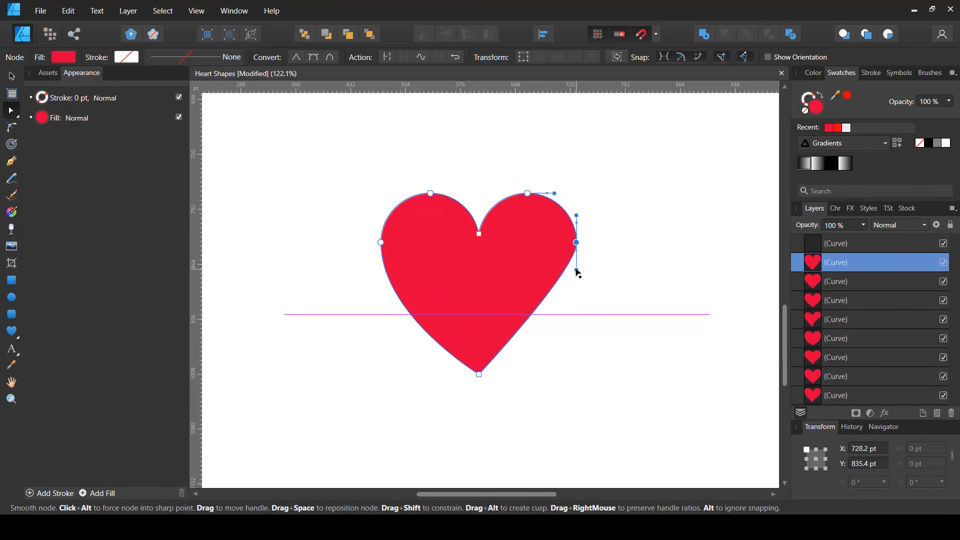
{"action": "left_click_drag", "start_coordinate": [578, 271], "coordinate": [576, 316]}
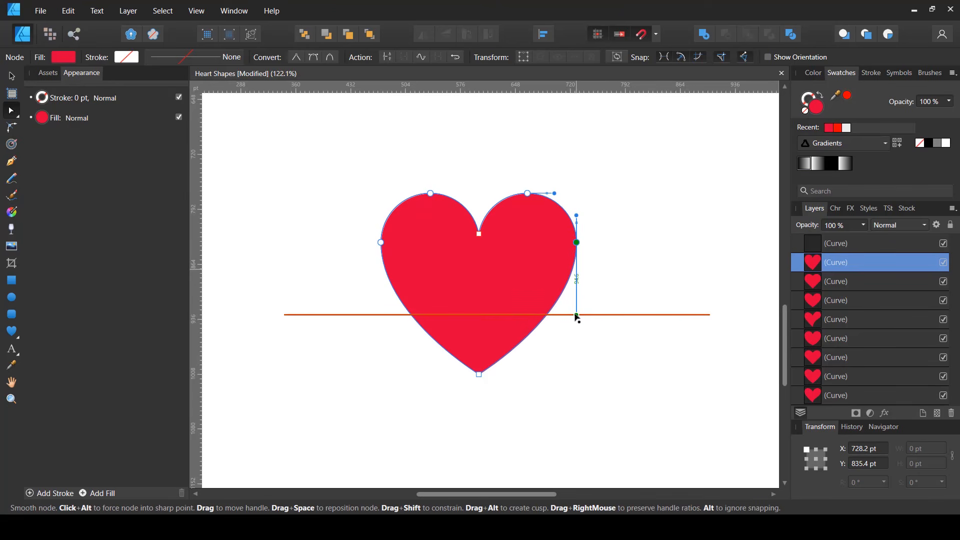
{"action": "left_click", "coordinate": [539, 357]}
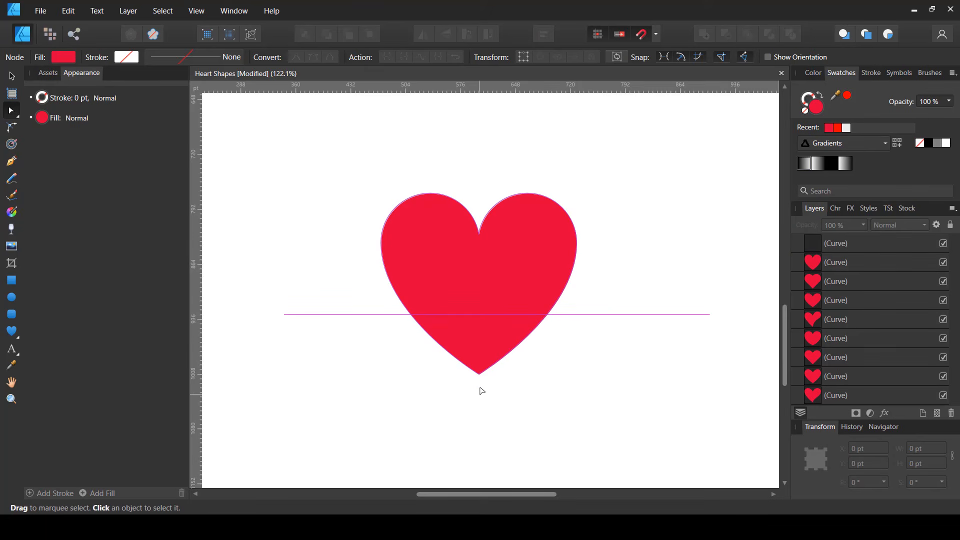
Move the heart's bottom node straight up to shorten the shape to about 213 pt high, and deselect it.
{"action": "left_click", "coordinate": [484, 354]}
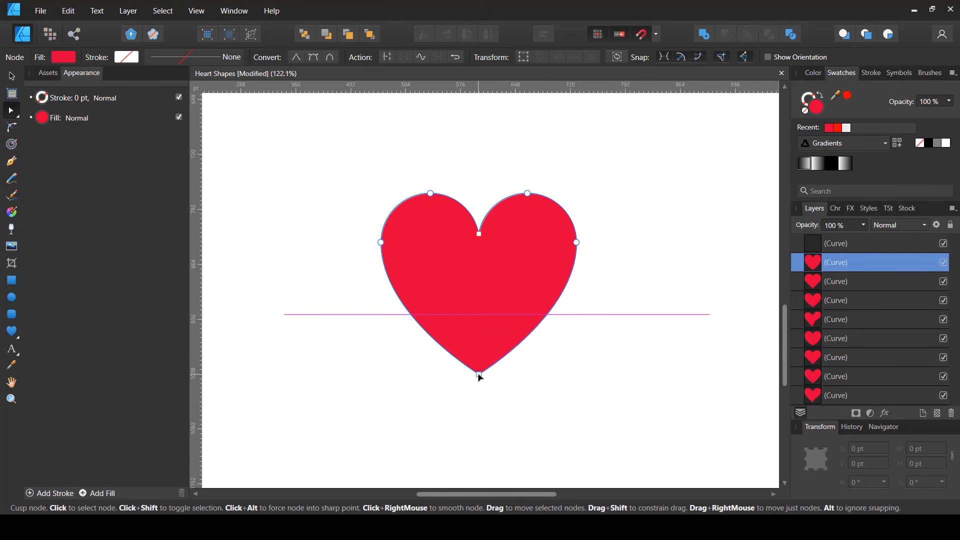
{"action": "left_click", "coordinate": [479, 373]}
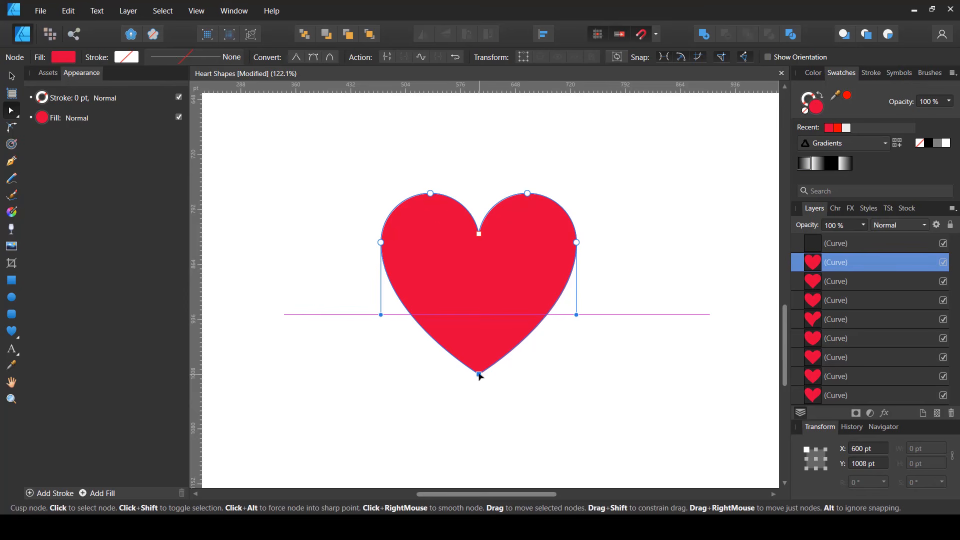
{"action": "left_click_drag", "start_coordinate": [480, 376], "coordinate": [481, 356]}
{"action": "left_click", "coordinate": [513, 371]}
Delete the horizontal guide line and clear the selection.
{"action": "key", "text": "v"}
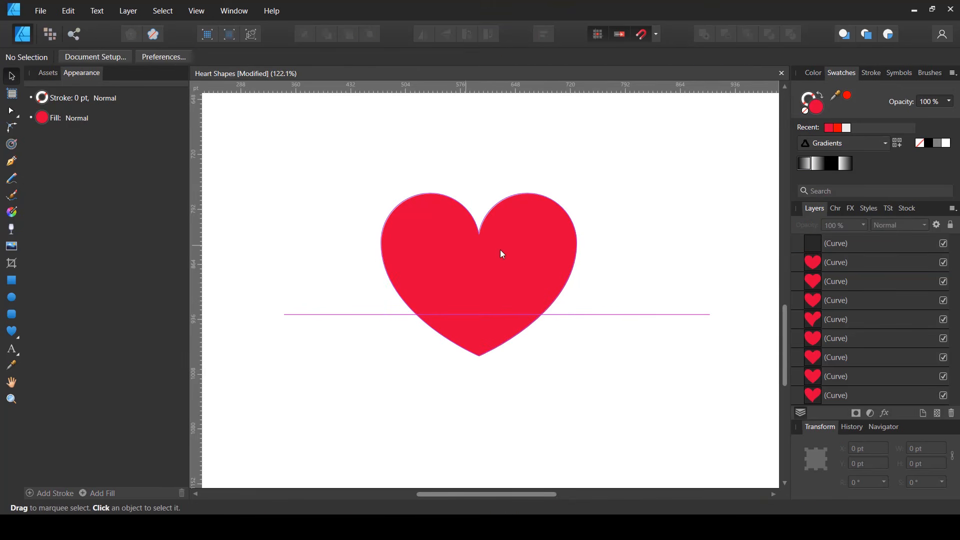
{"action": "left_click_drag", "start_coordinate": [643, 285], "coordinate": [611, 379]}
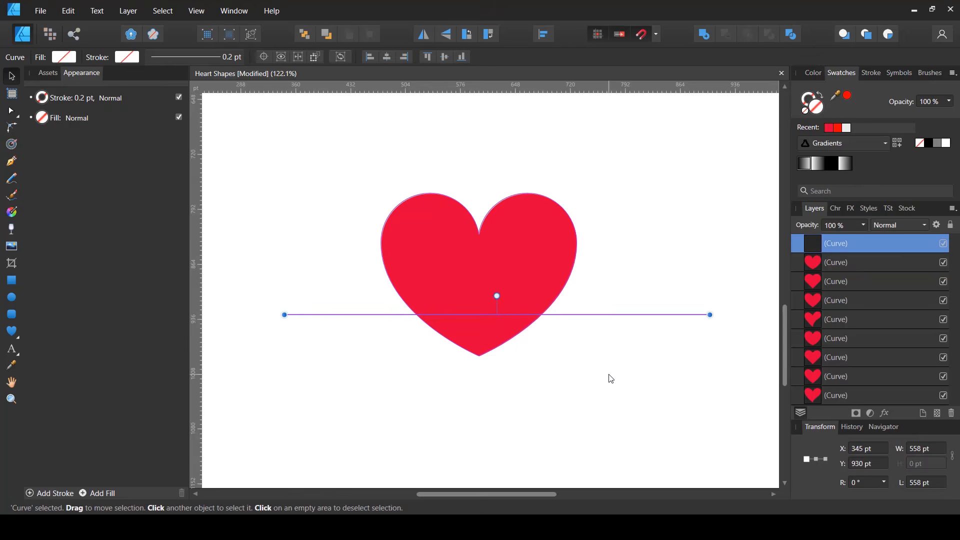
{"action": "key", "text": "Delete"}
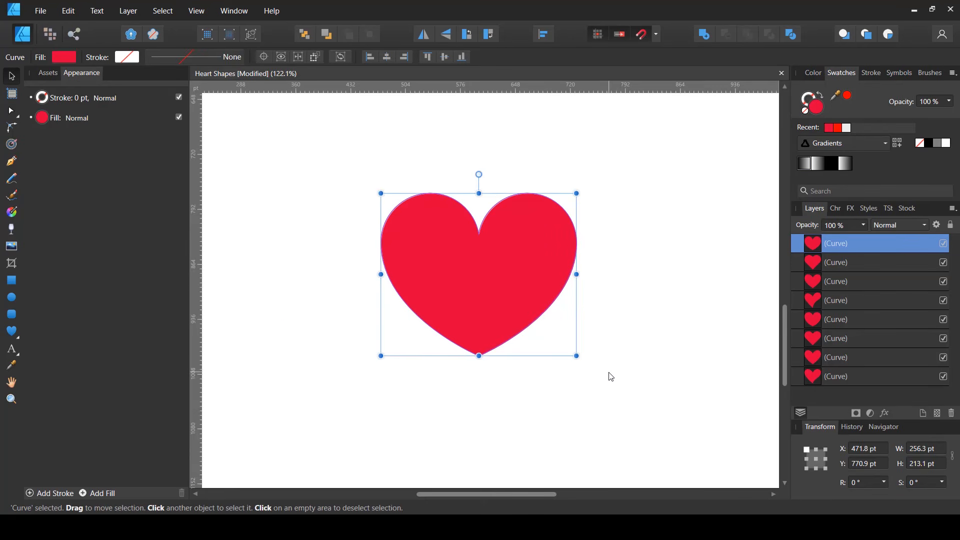
{"action": "key", "text": "a"}
{"action": "left_click", "coordinate": [574, 318]}
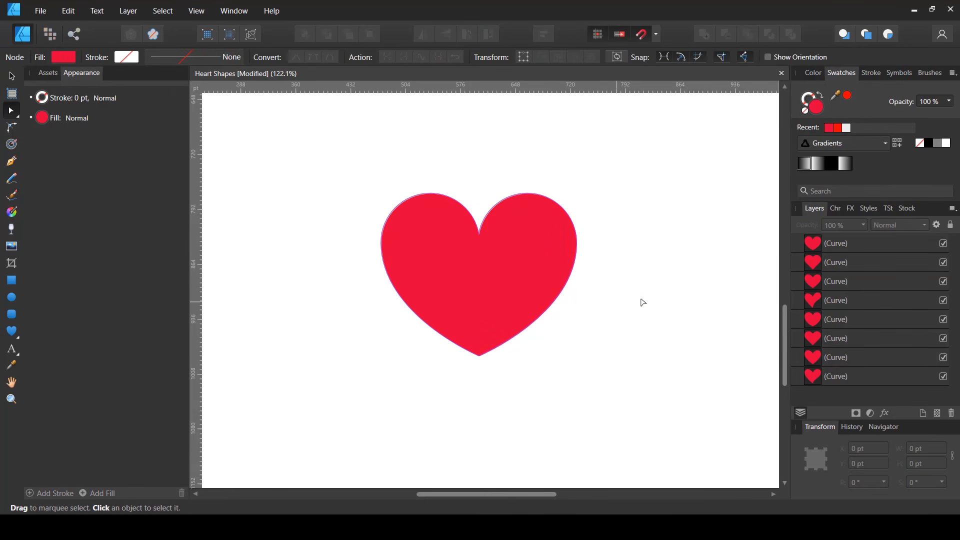
Move the finished heart beside the row of three smaller hearts, at about X 809.5 pt and Y 401 pt, and deselect it.
{"action": "scroll", "coordinate": [629, 374], "scroll_direction": "down", "scroll_amount": 5}
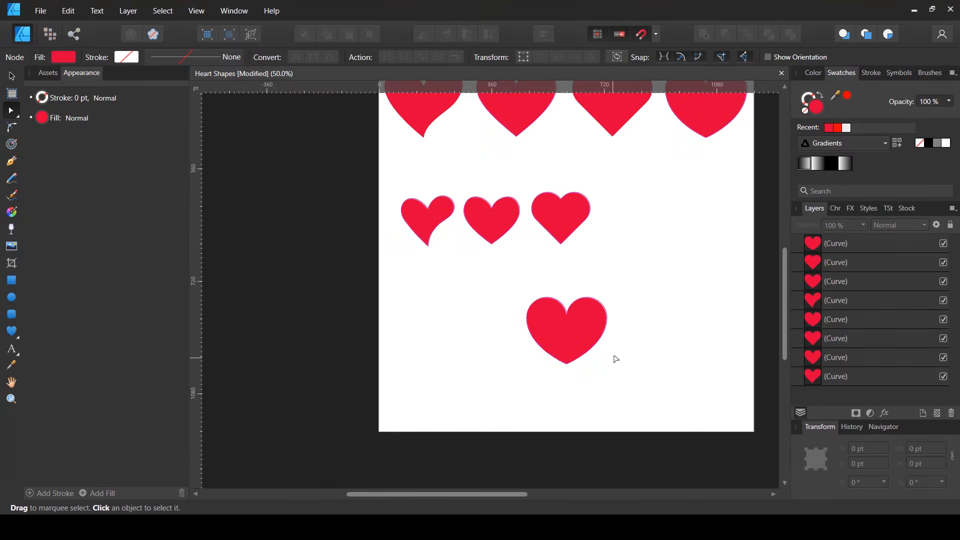
{"action": "left_click_drag", "start_coordinate": [613, 358], "coordinate": [550, 370]}
{"action": "left_click_drag", "start_coordinate": [458, 351], "coordinate": [588, 234]}
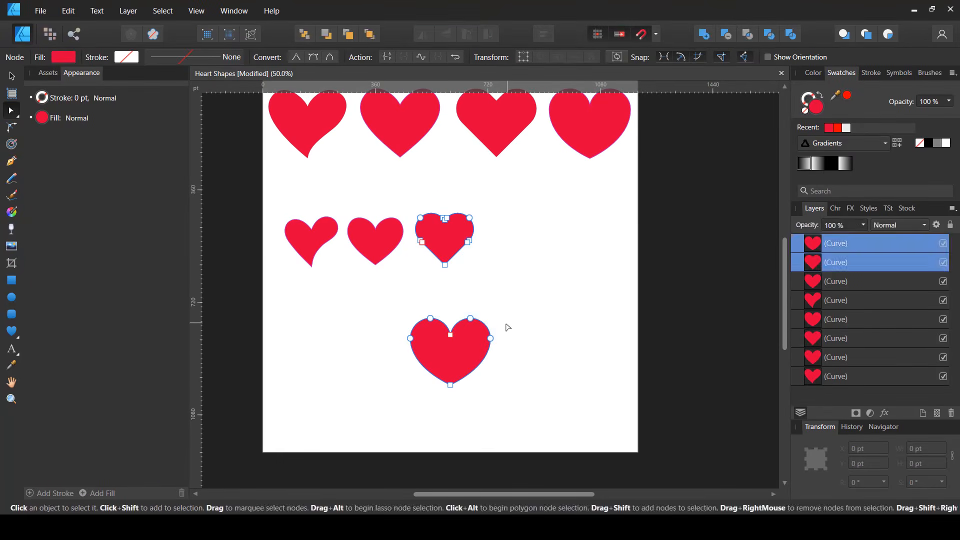
{"action": "left_click", "coordinate": [503, 327]}
{"action": "key", "text": "v"}
{"action": "left_click_drag", "start_coordinate": [458, 352], "coordinate": [564, 237]}
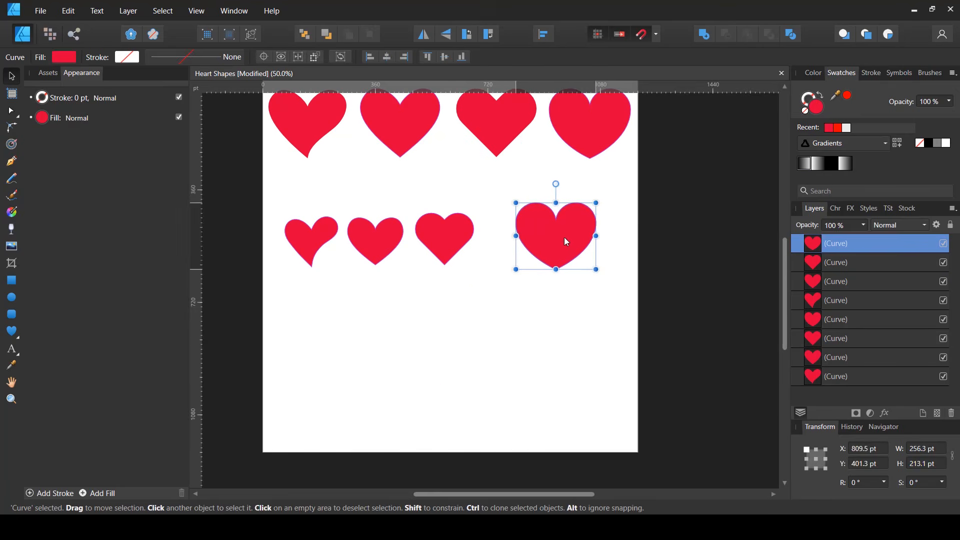
{"action": "left_click", "coordinate": [536, 304]}
{"action": "scroll", "coordinate": [534, 310], "scroll_direction": "down", "scroll_amount": 1}
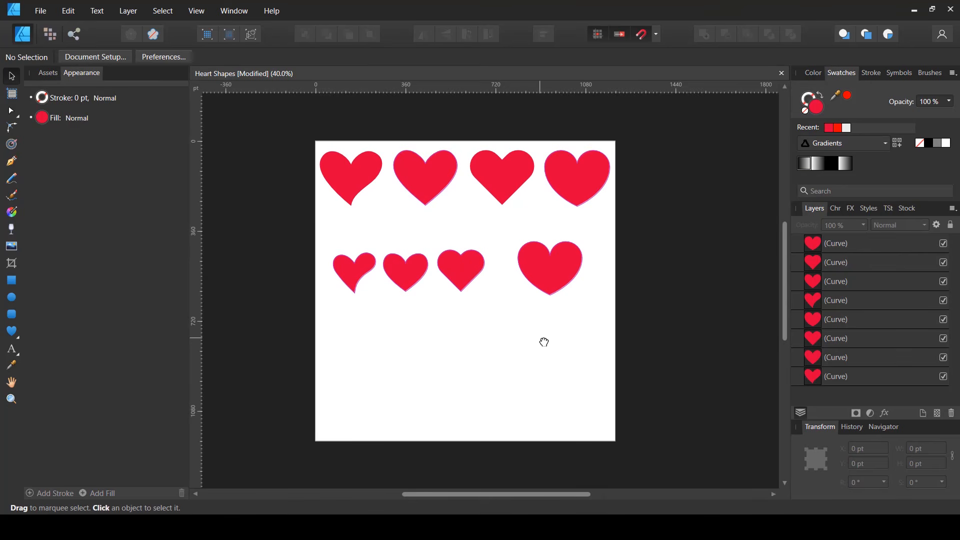